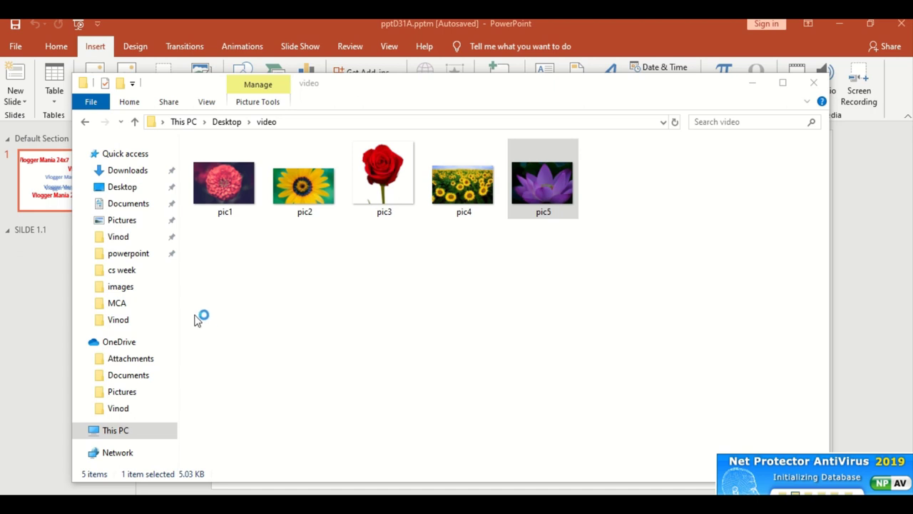
Step: Deselect pic5 in File Explorer and switch to the blank Presentation1 window in PowerPoint
click(187, 310)
mouse_move(524, 492)
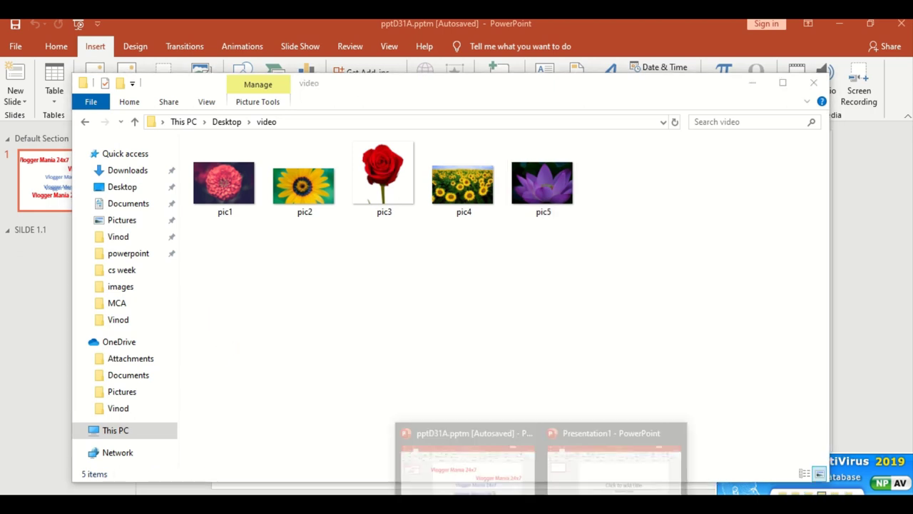
click(585, 462)
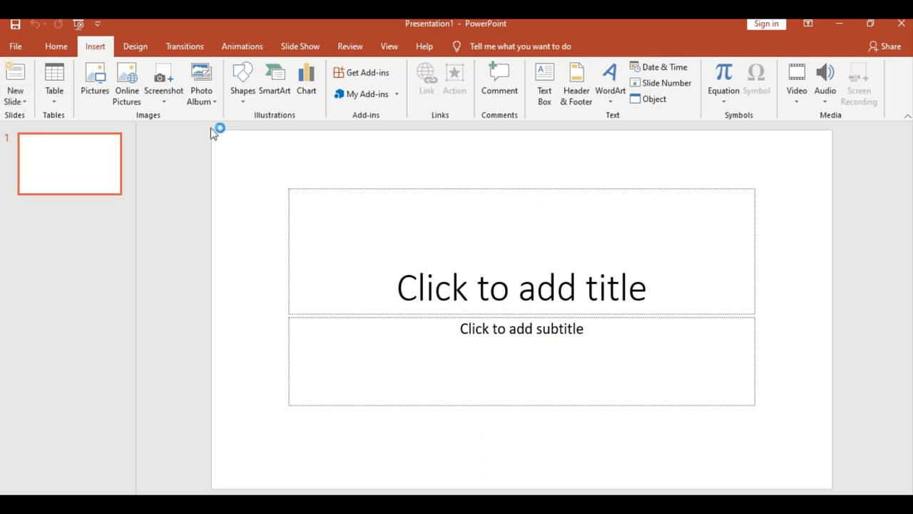
Step: Insert pic1, pic2, pic3 and pic5 from the Desktop\video folder onto slide 1
click(95, 84)
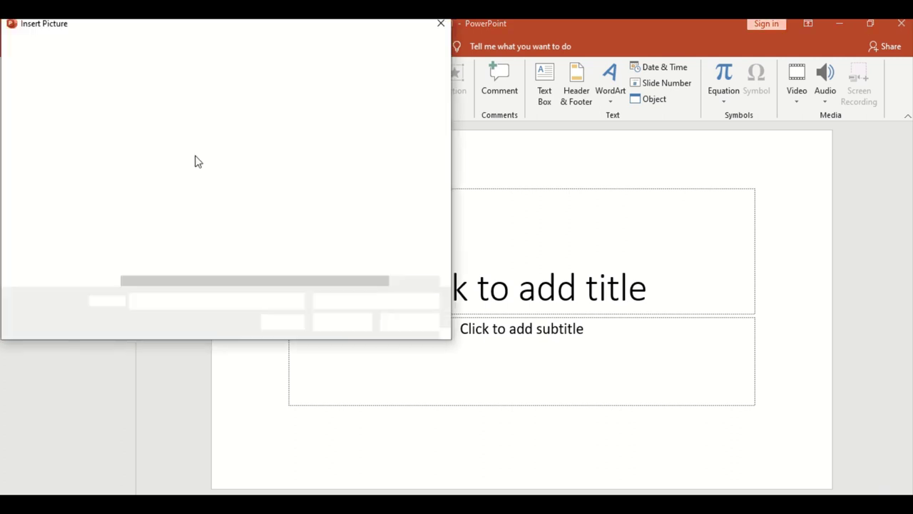
text(C:\Users\SANTOSH\Desktop\video)
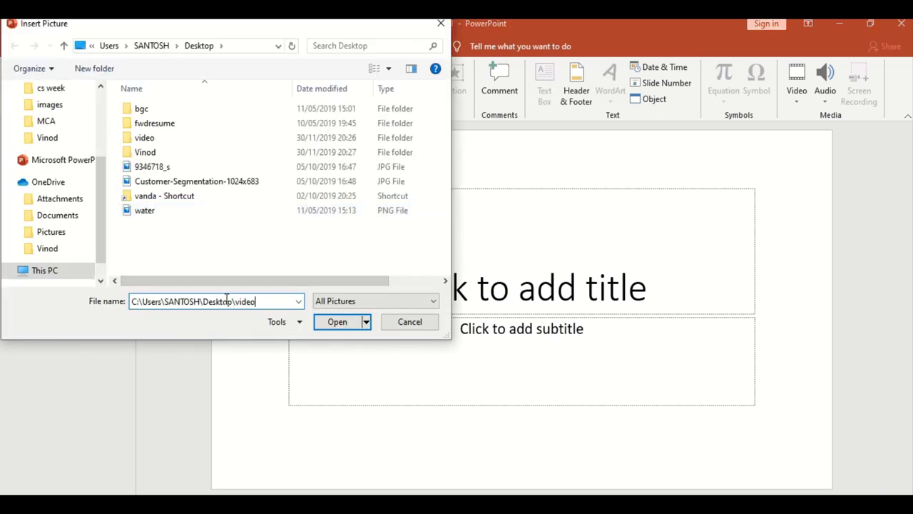
key(ctrl+a)
key(Return)
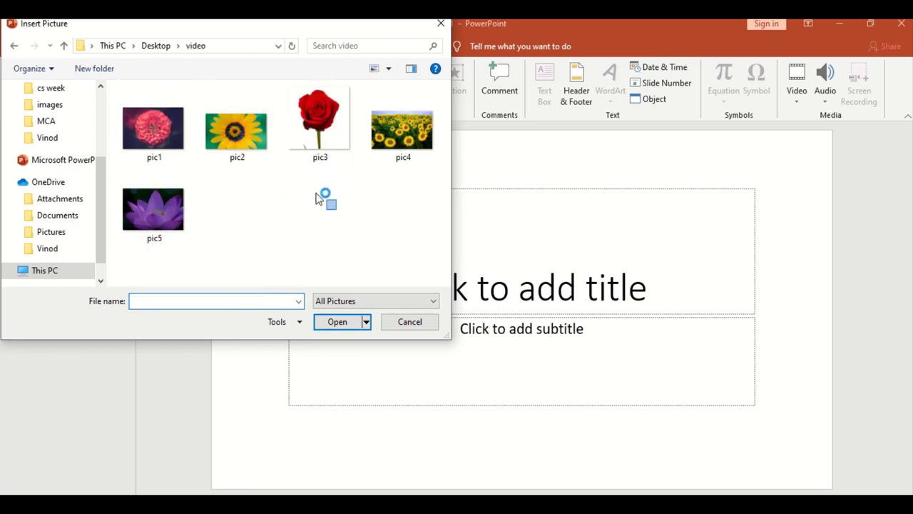
drag(336, 209, 169, 121)
click(342, 321)
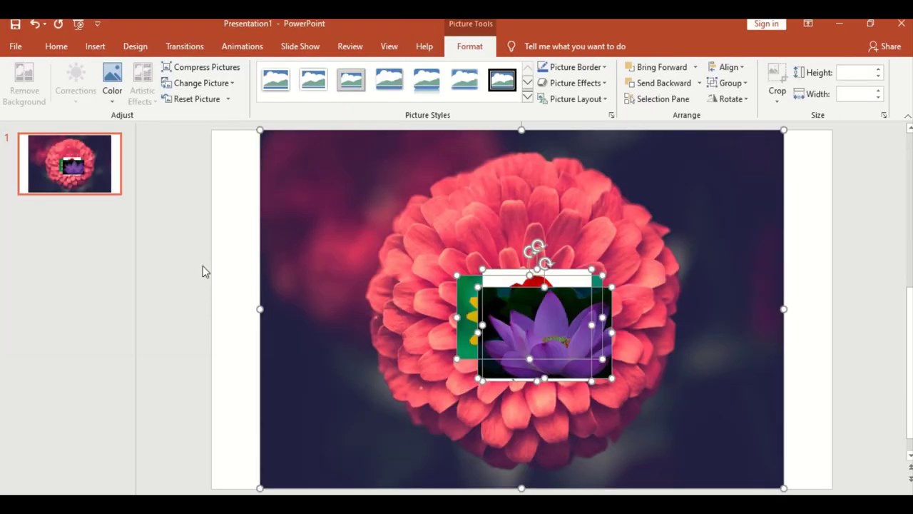
Step: Move the lotus photo to the slide's left and shift the large background photo right and down
click(204, 269)
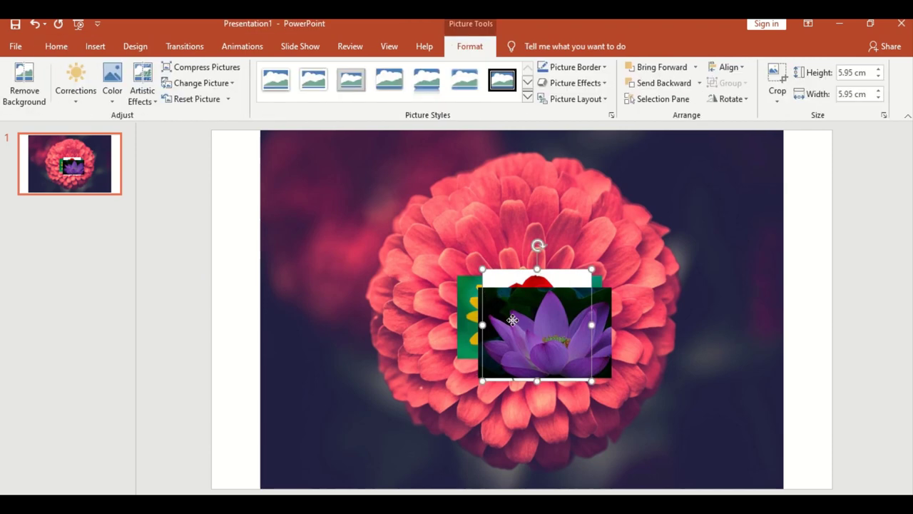
drag(513, 315, 326, 234)
drag(531, 247, 555, 226)
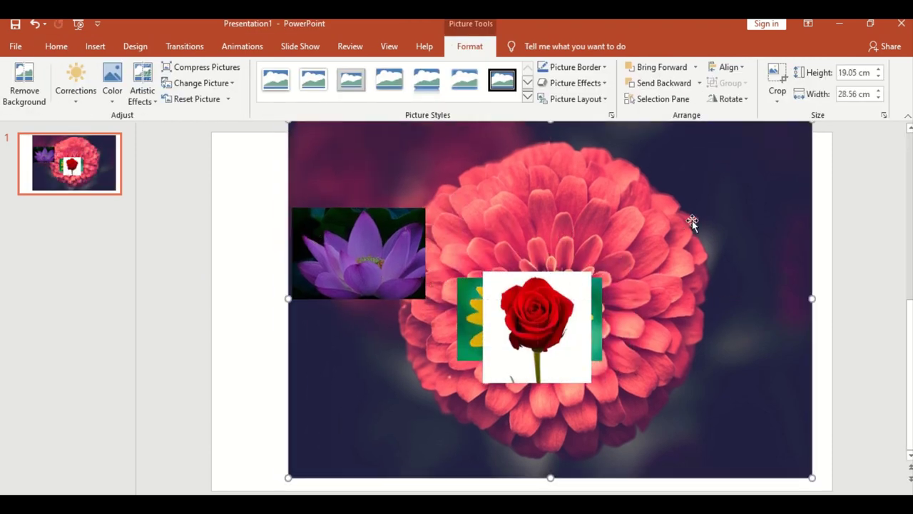
click(98, 46)
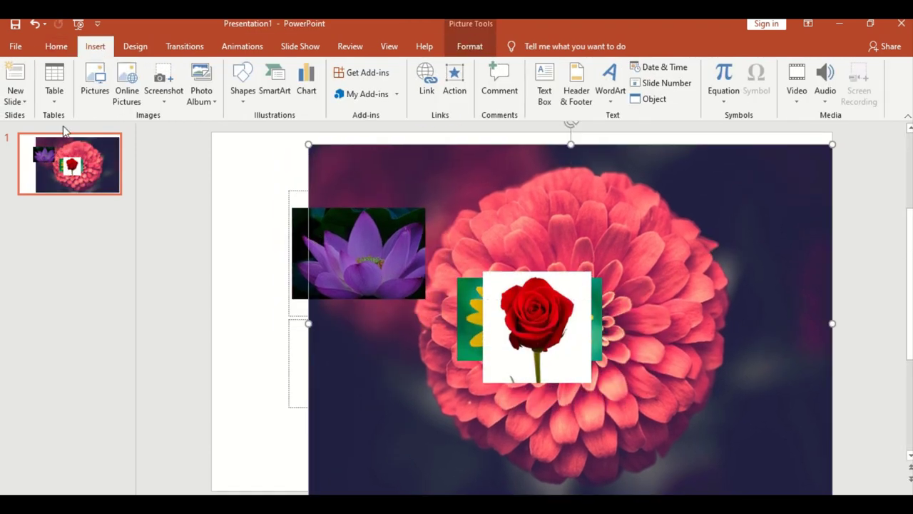
Step: Add slide 2 with the Title Slide layout and slide 3 with the Title and Content layout
click(25, 105)
click(60, 161)
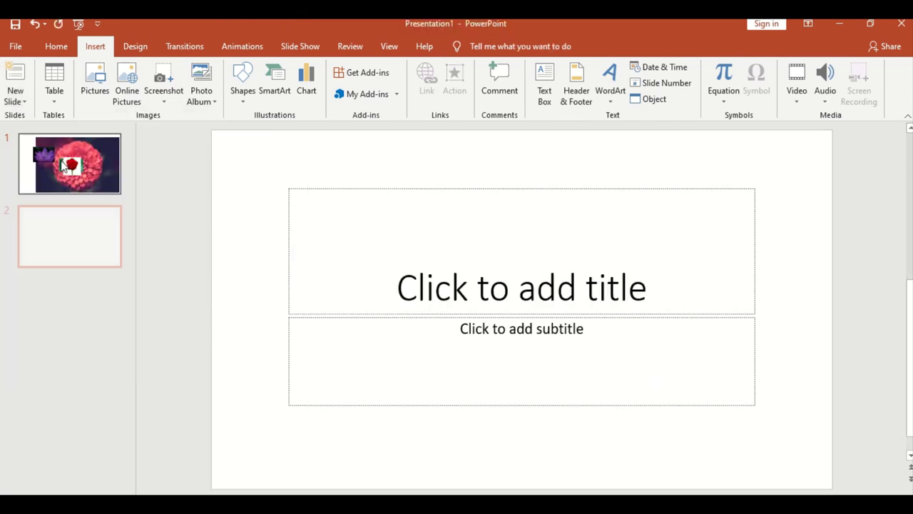
click(361, 222)
click(376, 360)
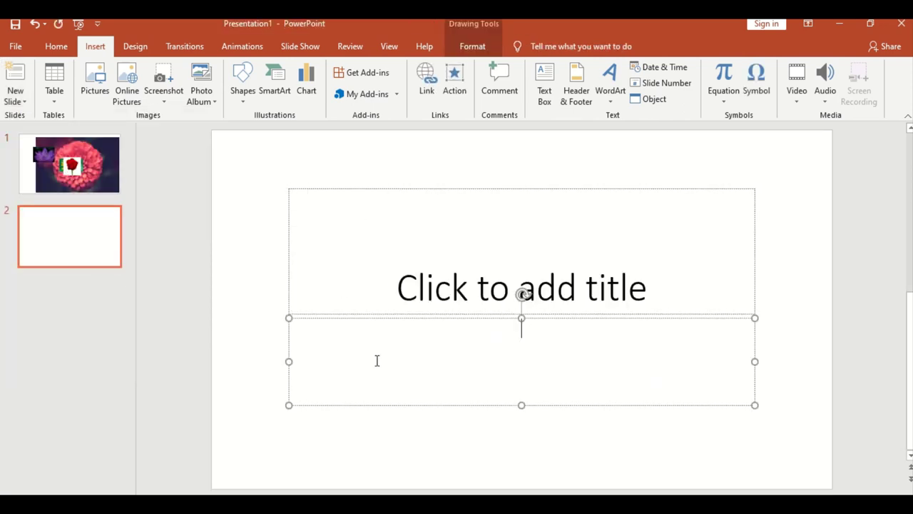
click(16, 98)
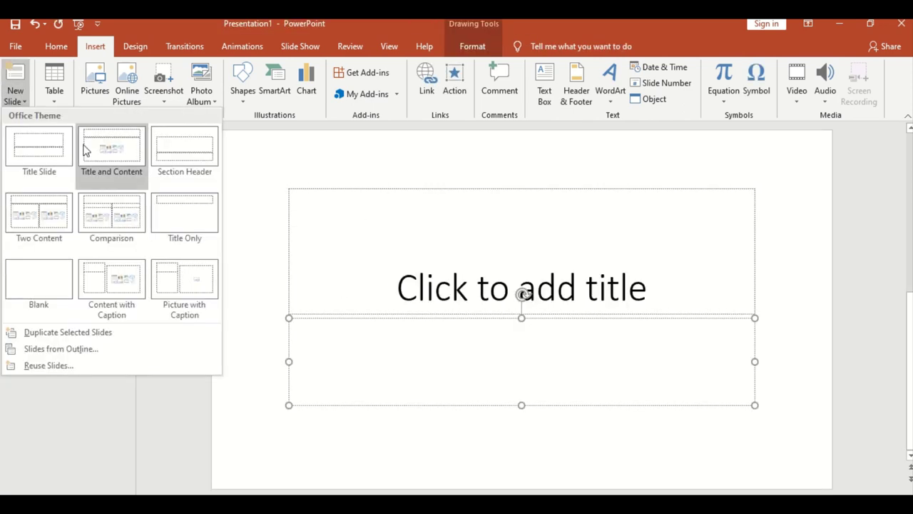
click(126, 173)
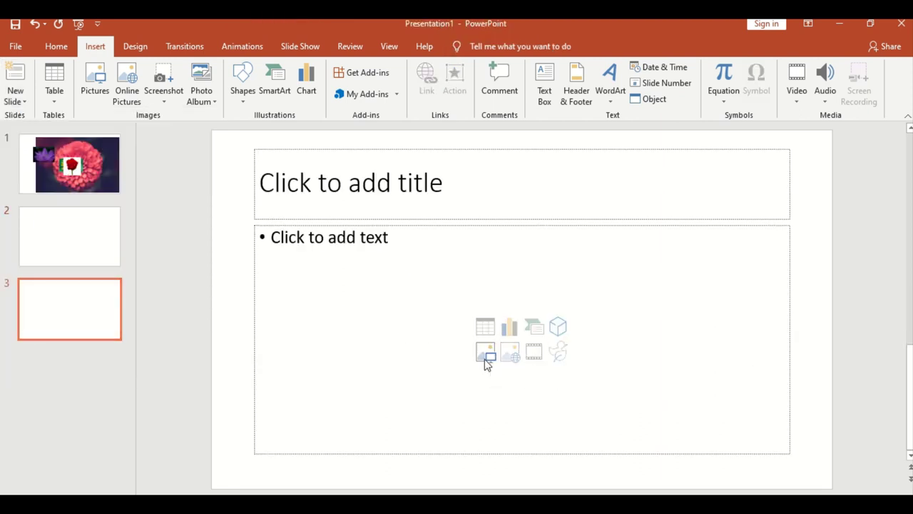
Step: Insert the pic2 sunflower photo into slide 3's content placeholder
click(485, 361)
click(237, 125)
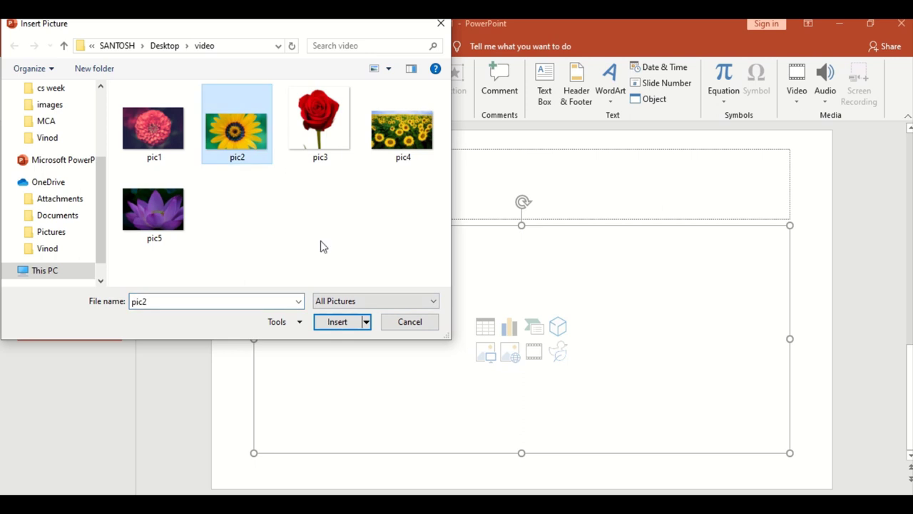
click(332, 327)
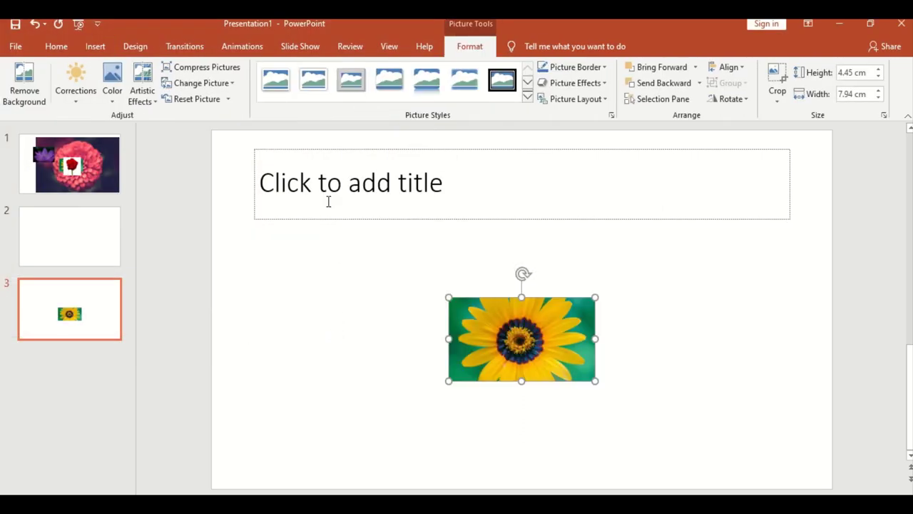
Step: Title slide 3 'New slide for you'
click(313, 166)
text(Ne)
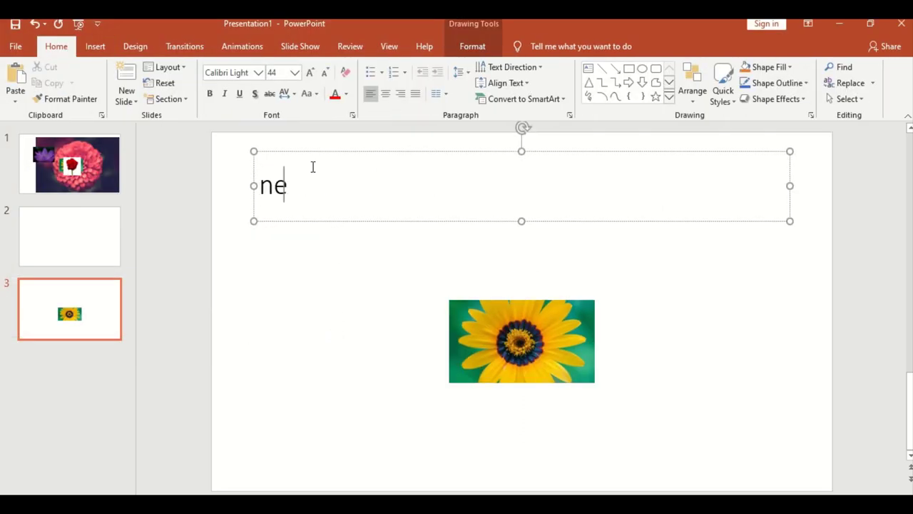
text(w slide for)
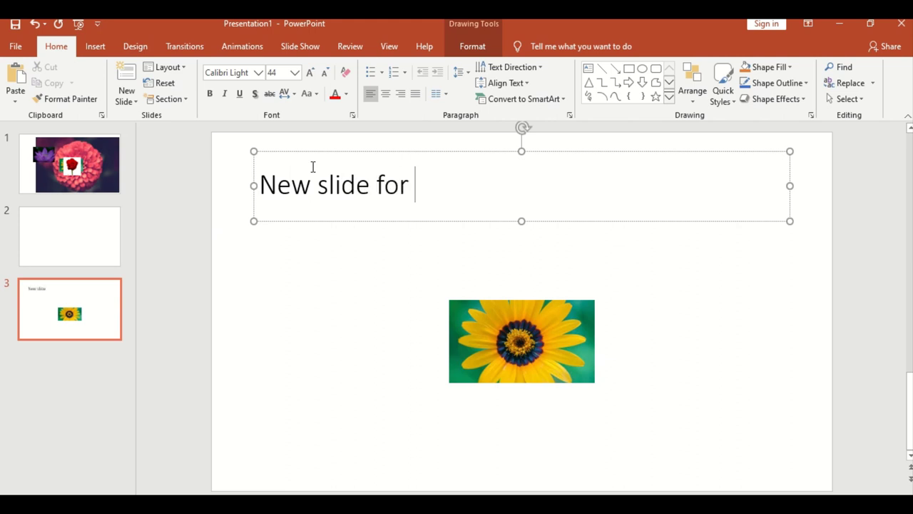
text( you)
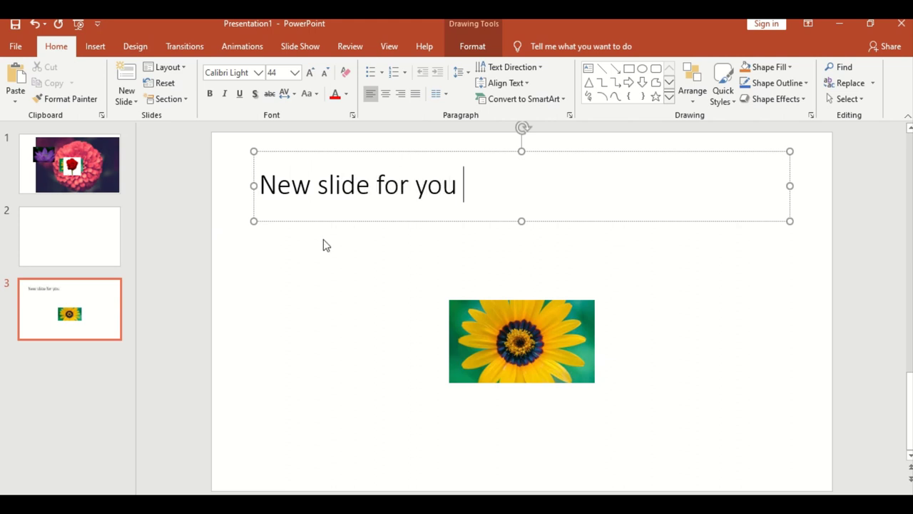
click(323, 239)
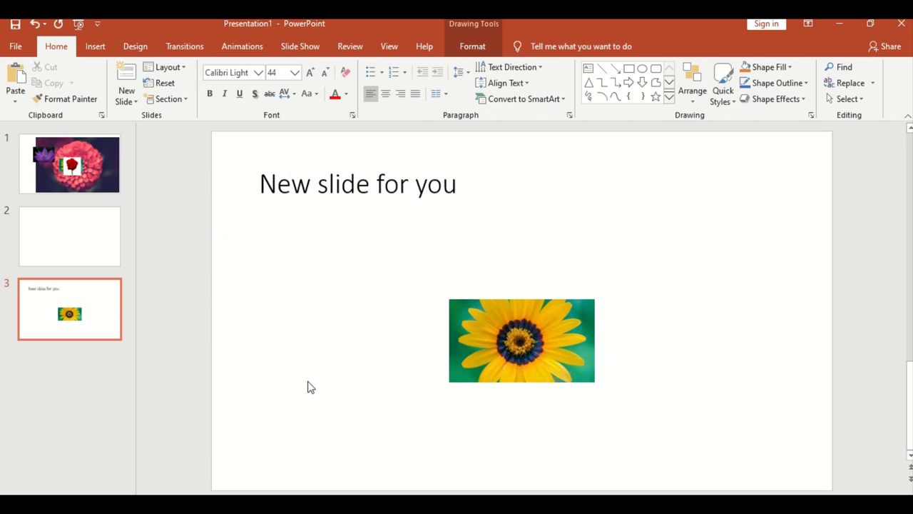
click(99, 47)
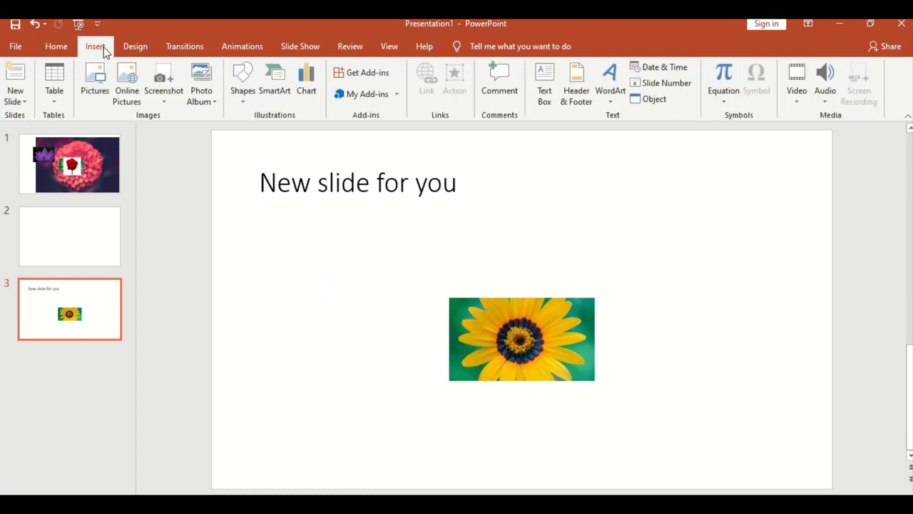
Step: Add slide 4 with the Comparison layout and a Clustered Column chart in its left half
click(23, 101)
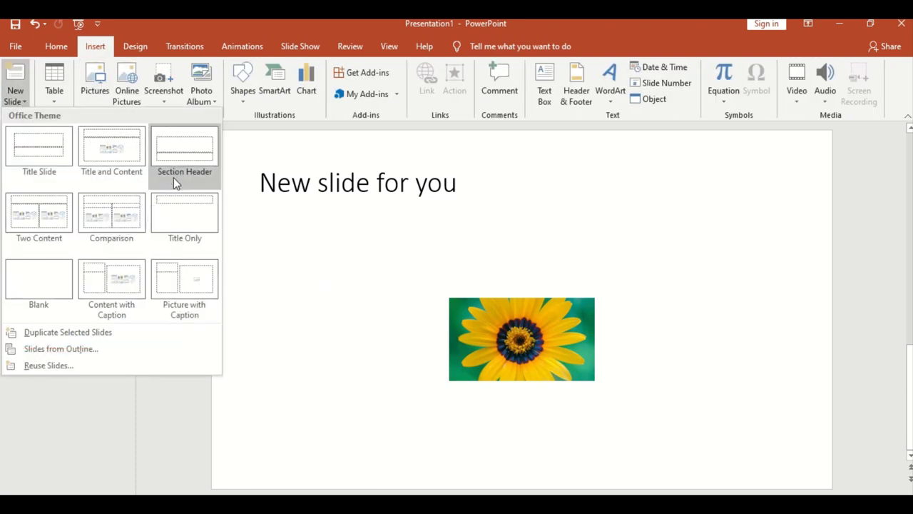
click(124, 219)
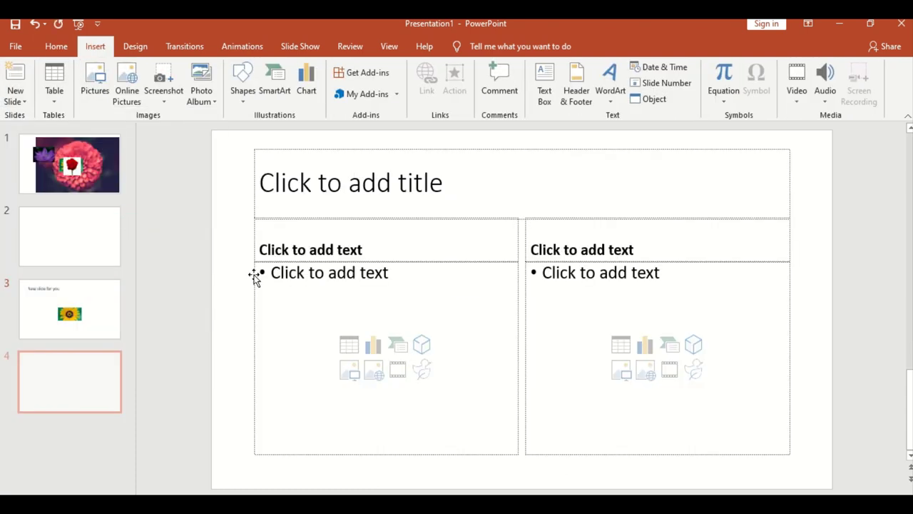
click(375, 347)
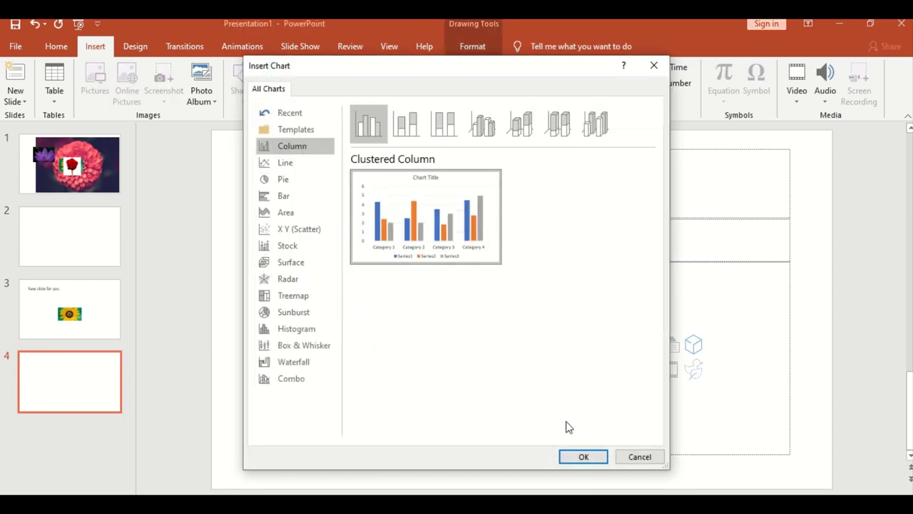
click(582, 458)
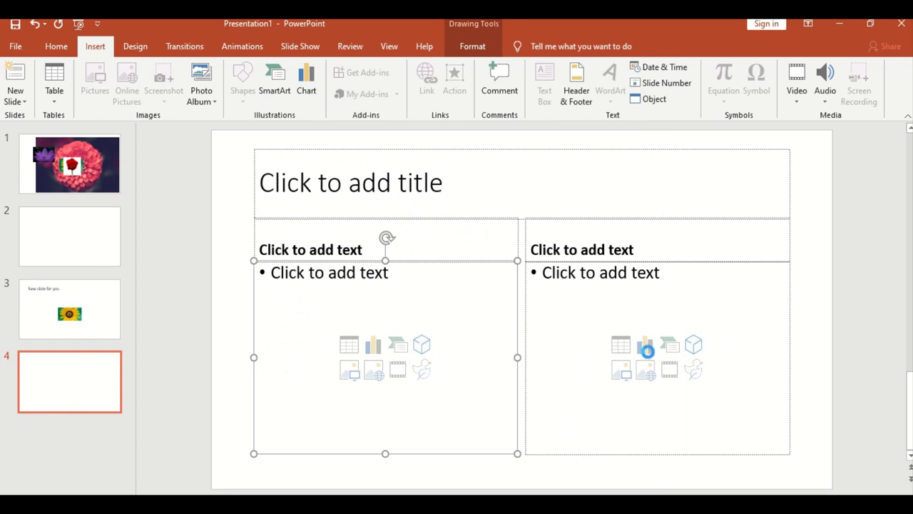
Step: Close the column chart's data sheet and insert a Histogram chart in slide 4's right half
click(645, 347)
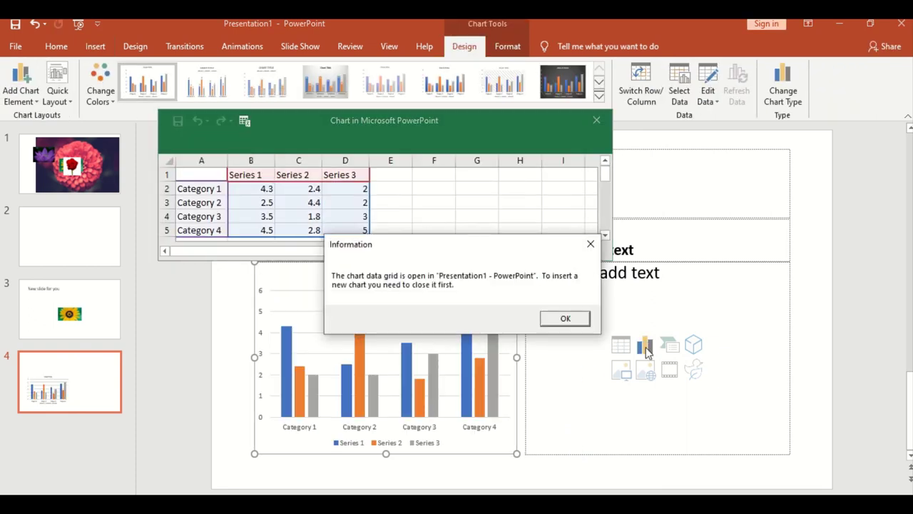
click(565, 320)
click(597, 120)
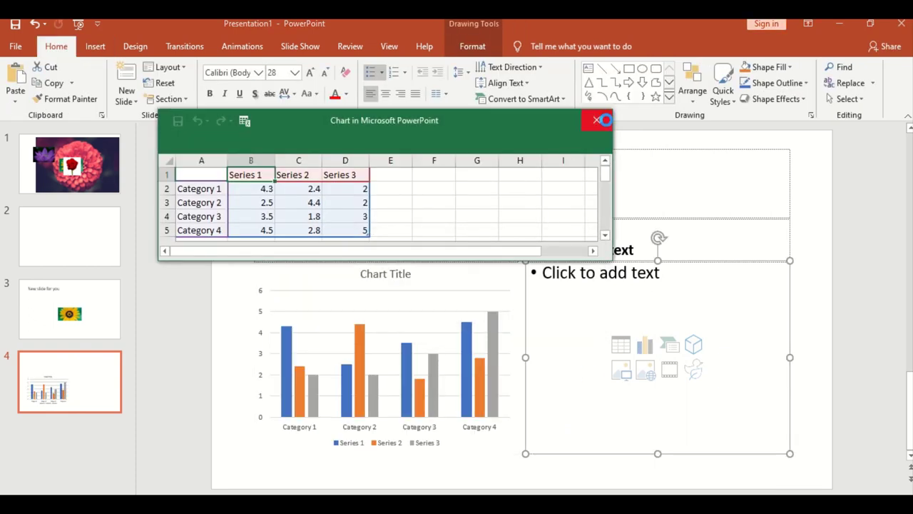
click(645, 345)
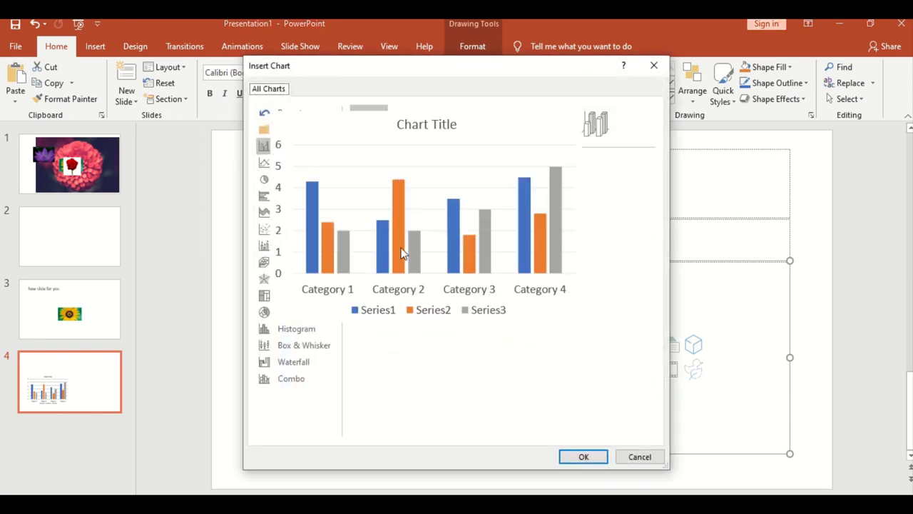
click(294, 328)
mouse_move(432, 261)
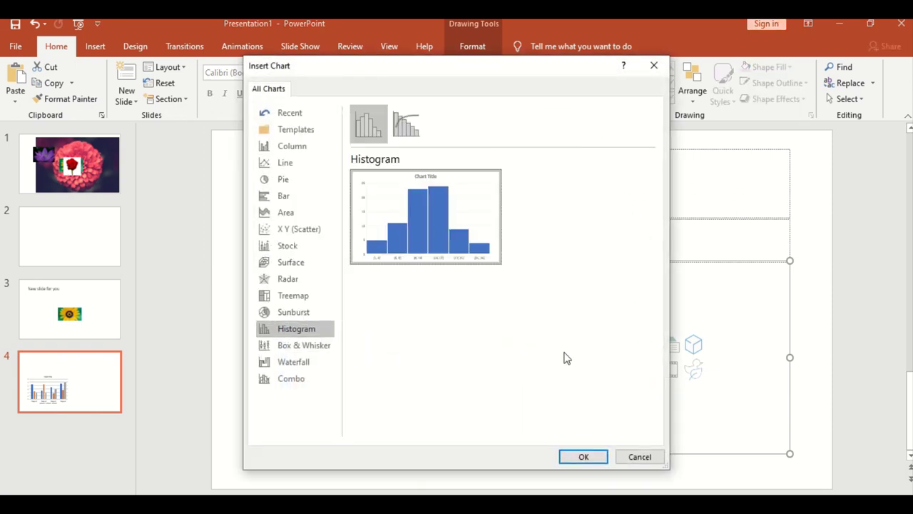
click(578, 456)
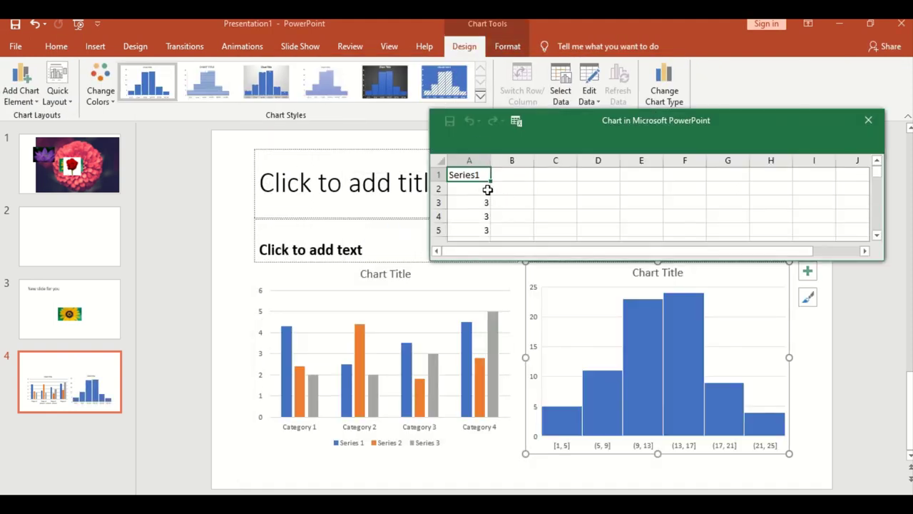
click(290, 247)
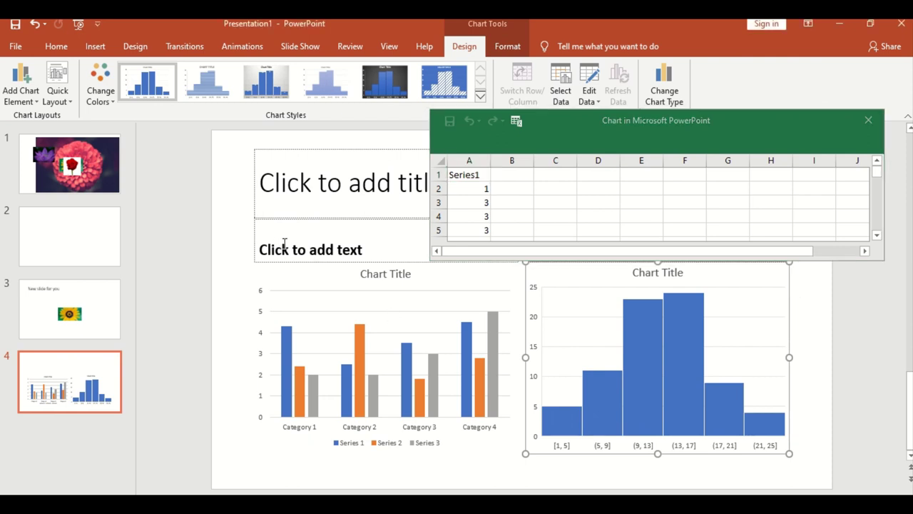
Step: Title slide 4 'Daily dash board - comparison'
click(868, 120)
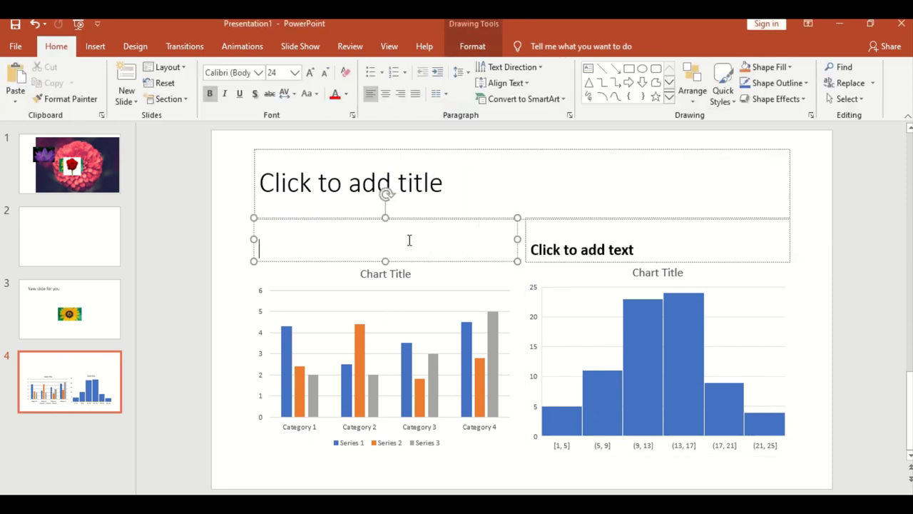
click(393, 180)
text(D)
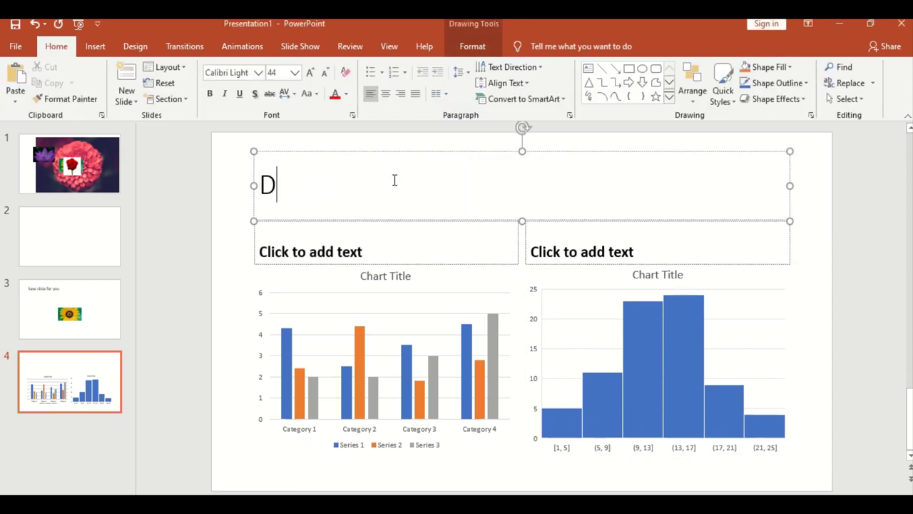
text(aily dash b)
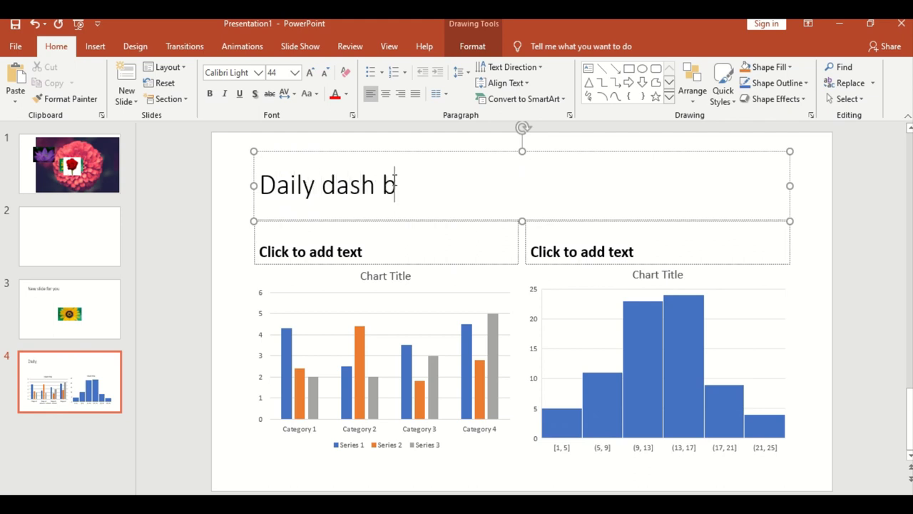
text(oard - co)
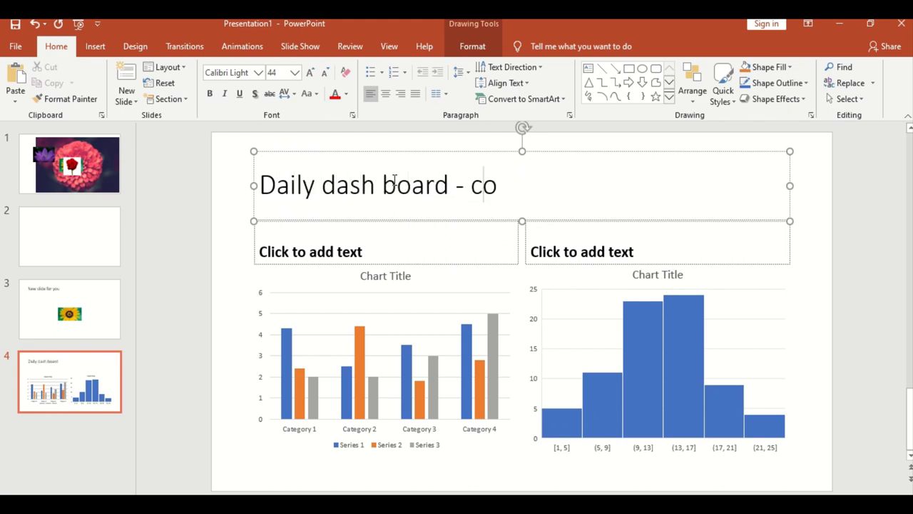
text(mparsi)
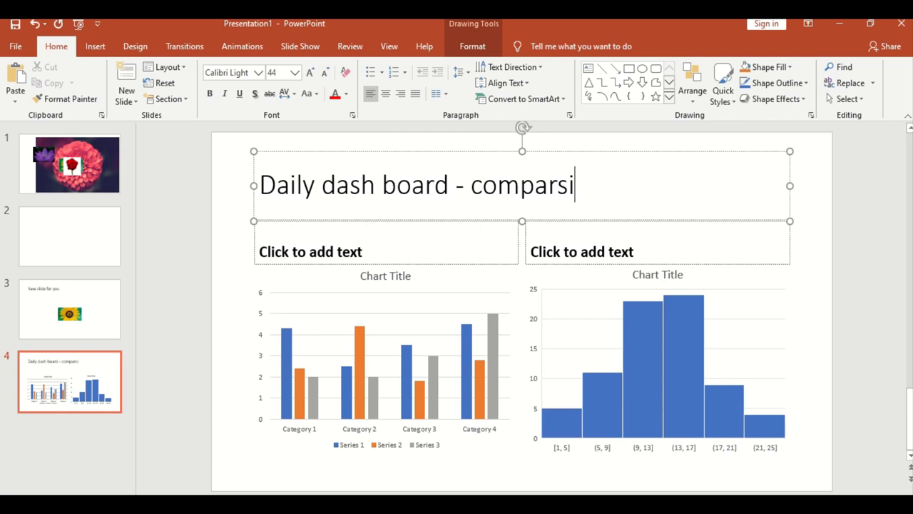
key(BackSpace)
text(is)
text(on)
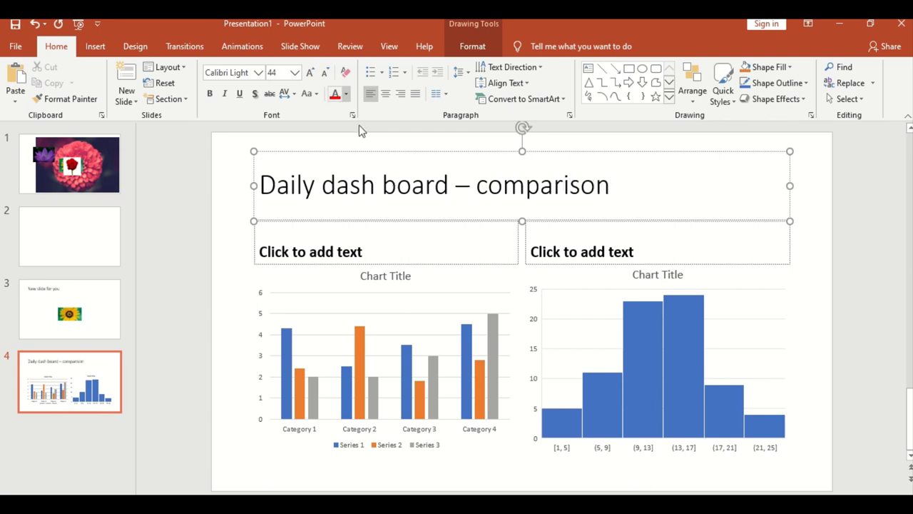
Step: Delete both empty text placeholders on slide 4, restoring the accidentally deleted histogram chart
click(371, 244)
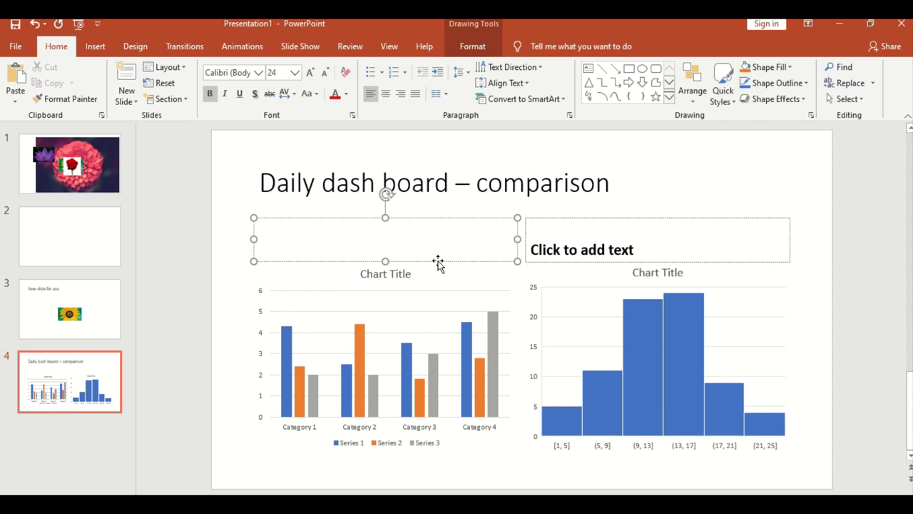
click(439, 262)
key(Delete)
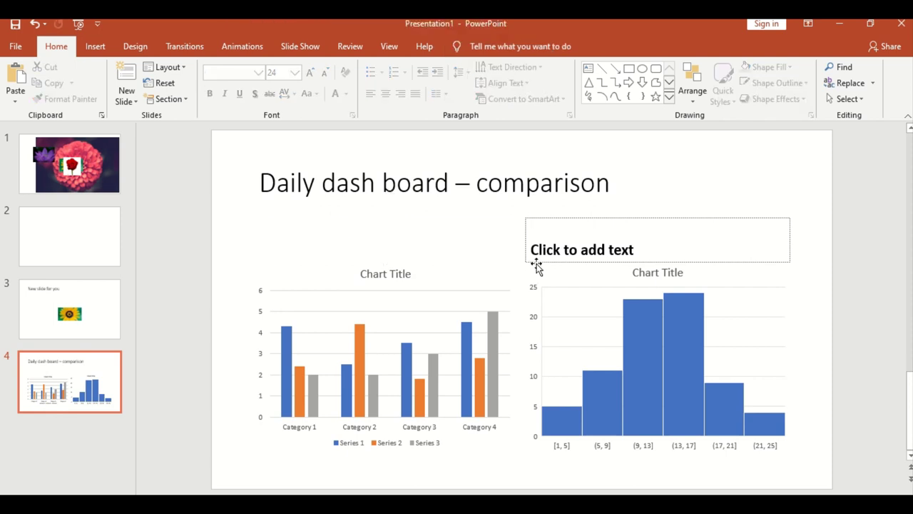
click(540, 264)
key(Delete)
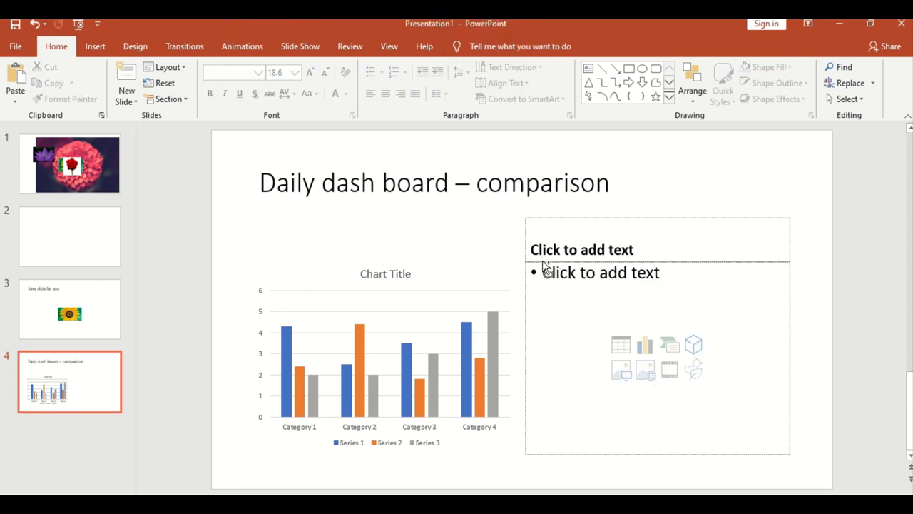
key(ctrl+z)
click(551, 218)
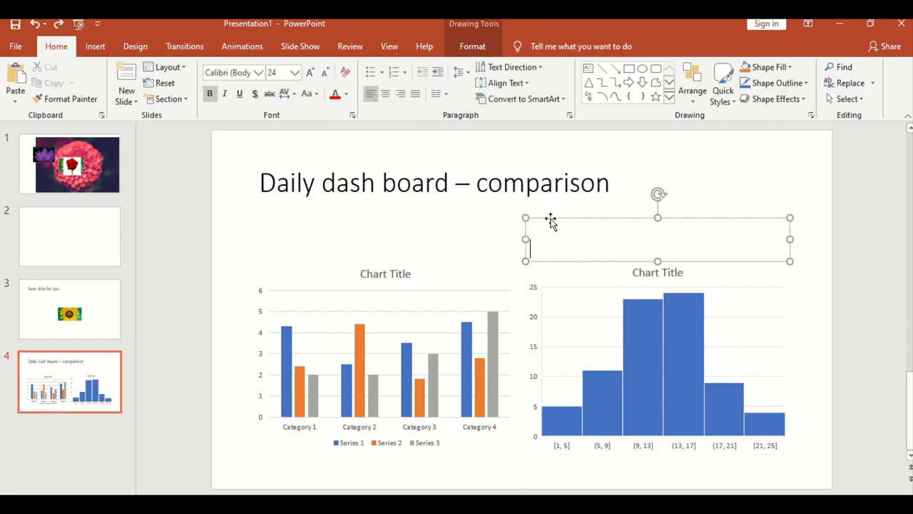
click(554, 216)
key(Escape)
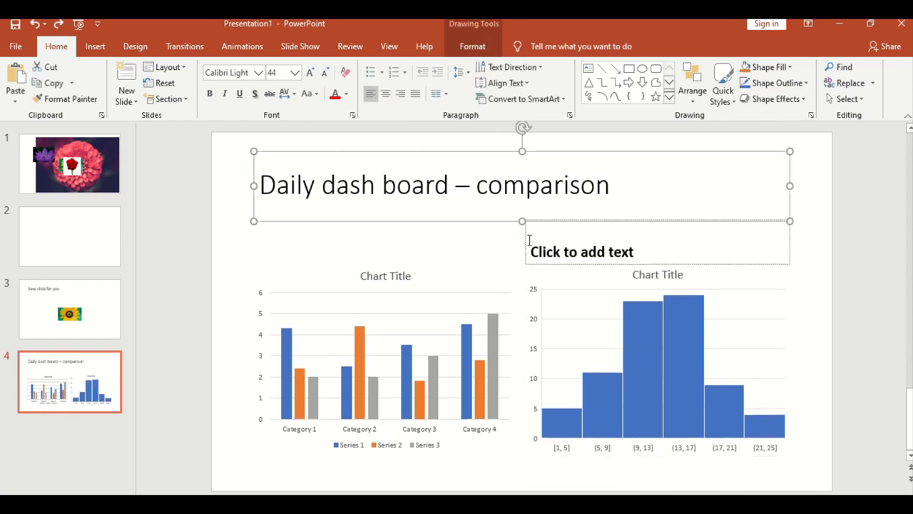
click(524, 244)
key(Delete)
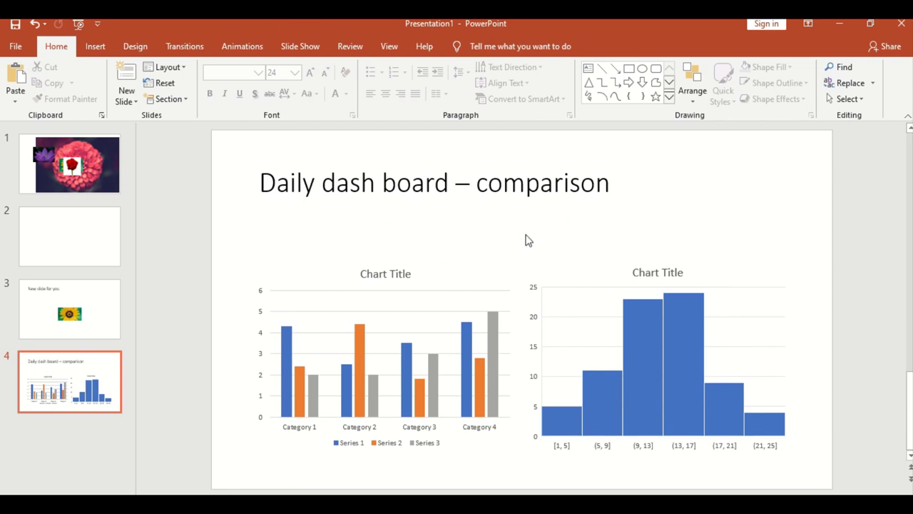
Step: Select the whole slide 4 title, deselect it, then pick another slide thumbnail
click(396, 181)
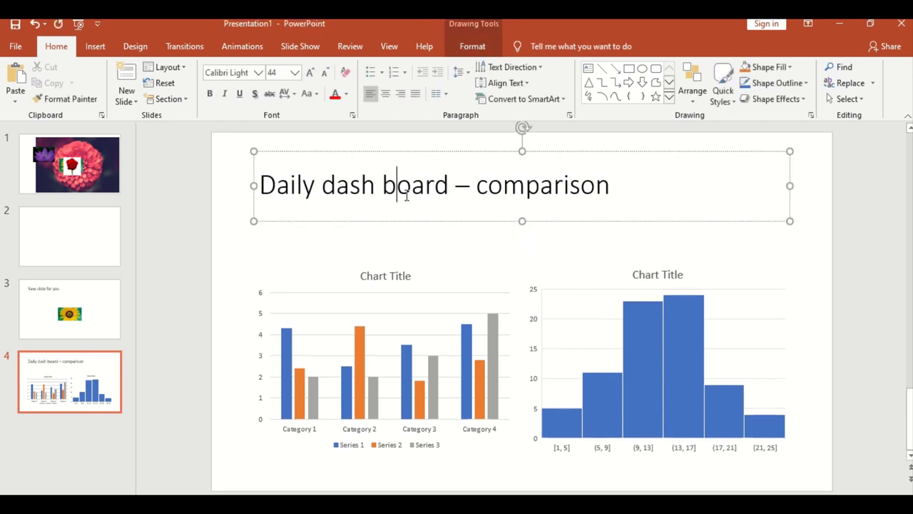
triple_click(393, 186)
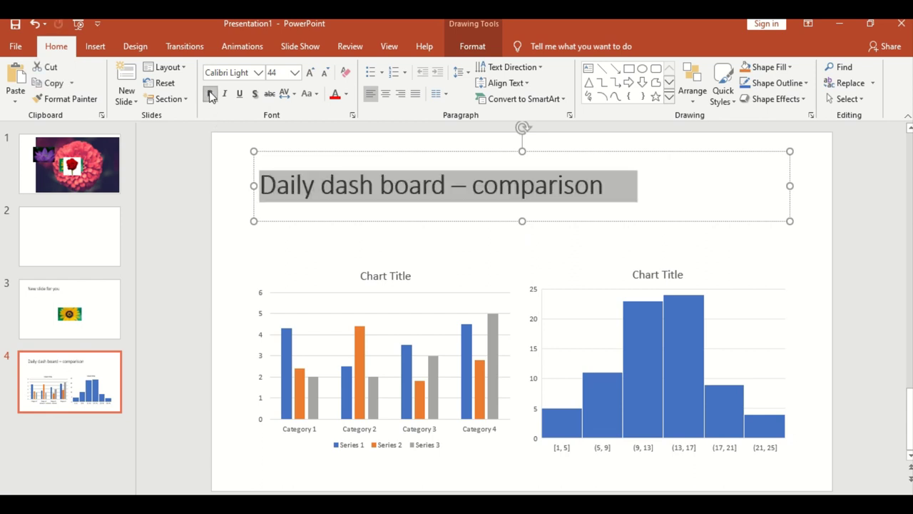
click(244, 218)
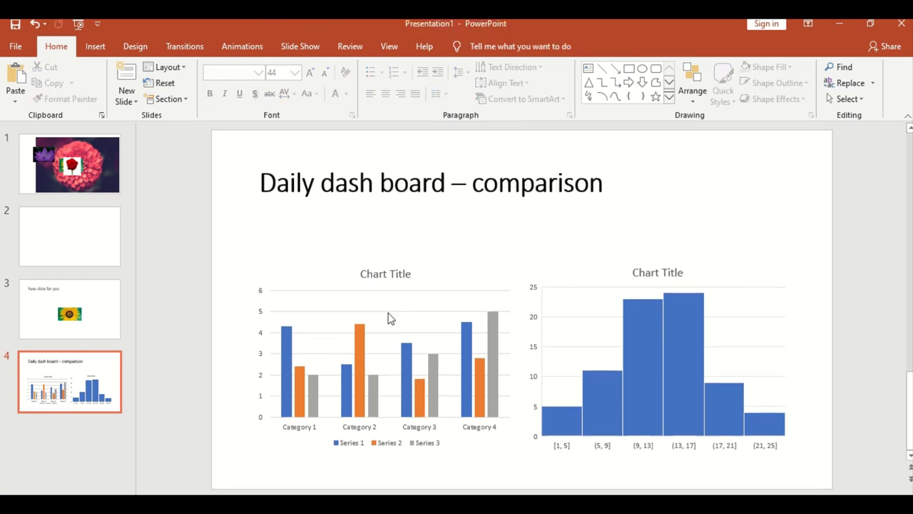
click(65, 264)
Step: Duplicate the dashboard comparison slide and drag the copy up to position 2
click(93, 304)
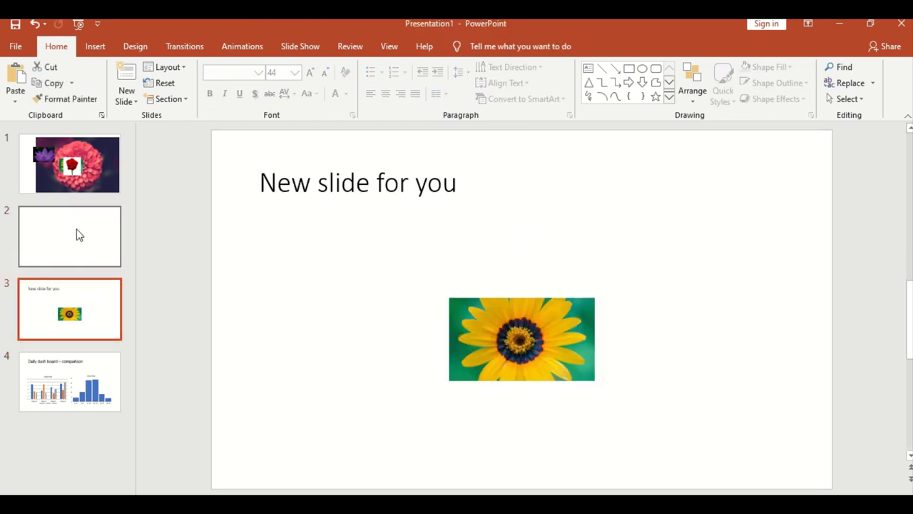
click(96, 47)
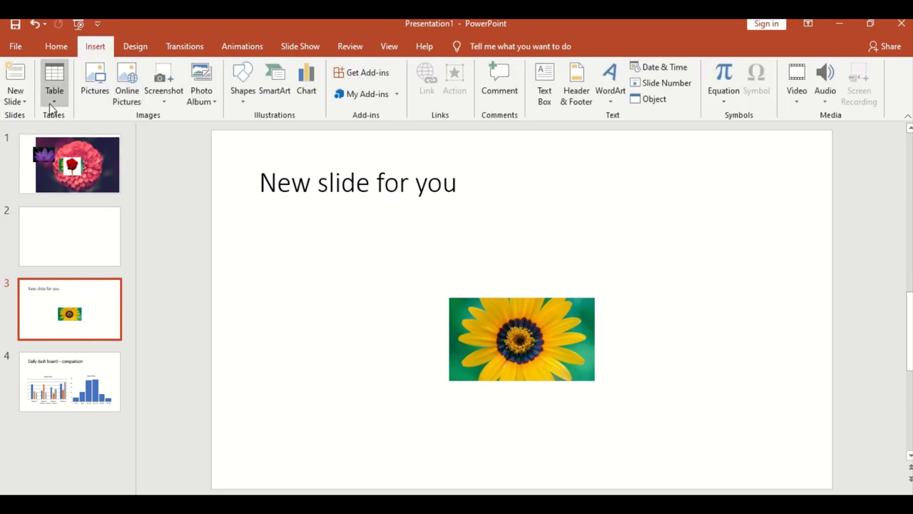
click(28, 100)
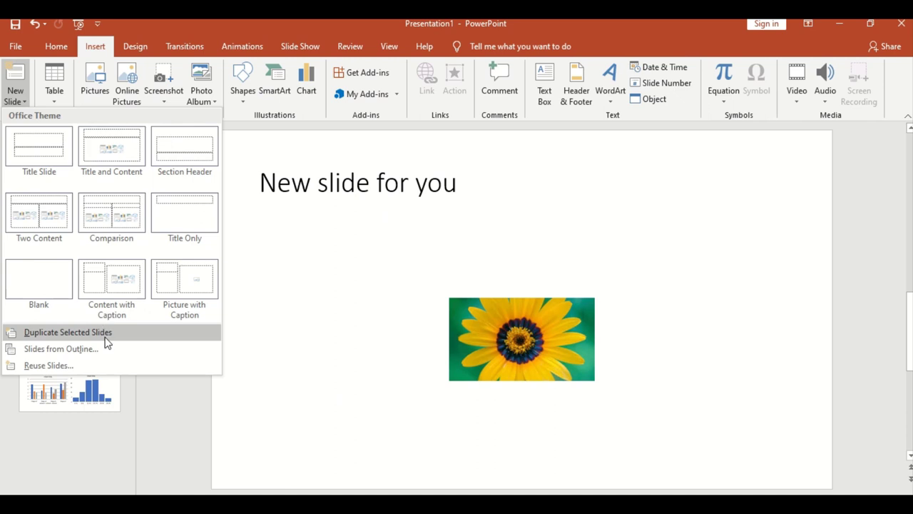
click(136, 394)
click(93, 389)
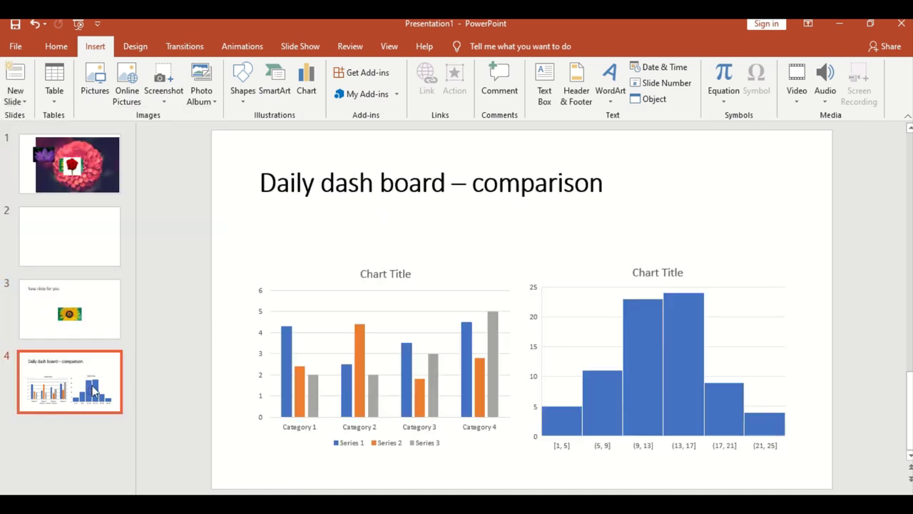
click(15, 100)
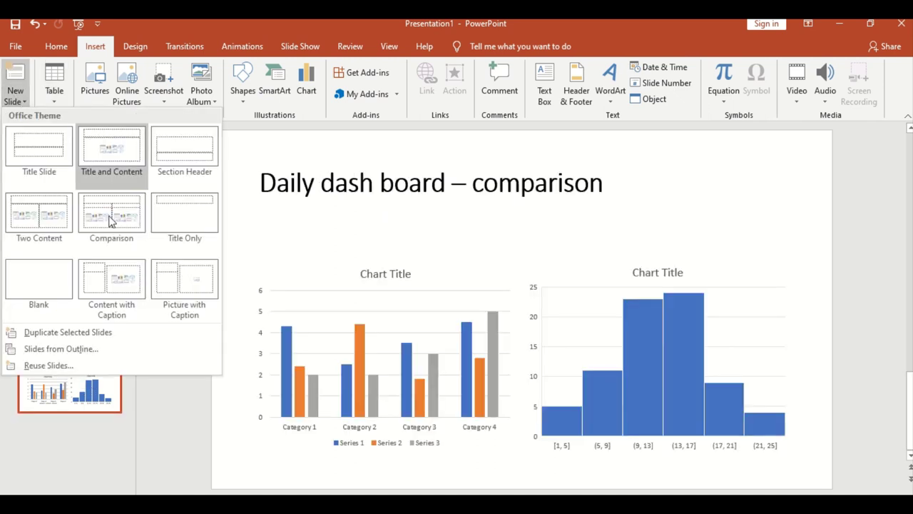
click(77, 329)
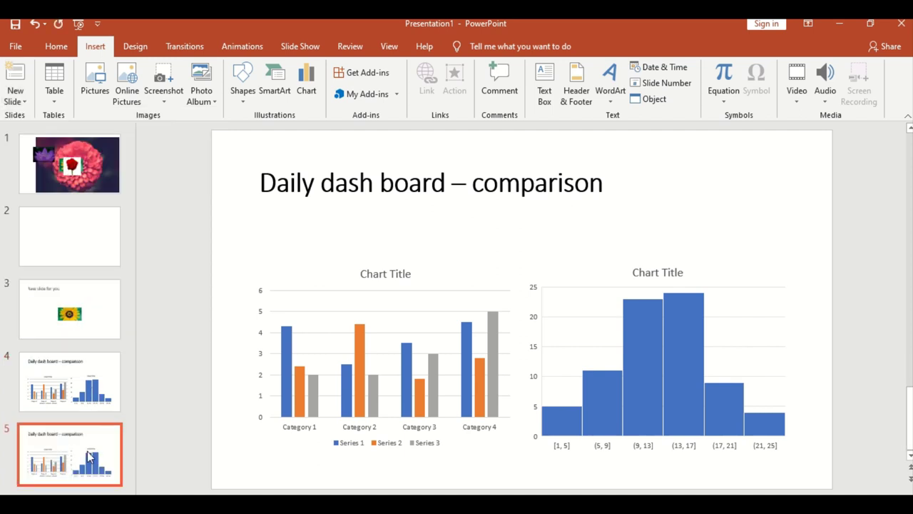
drag(89, 456, 73, 244)
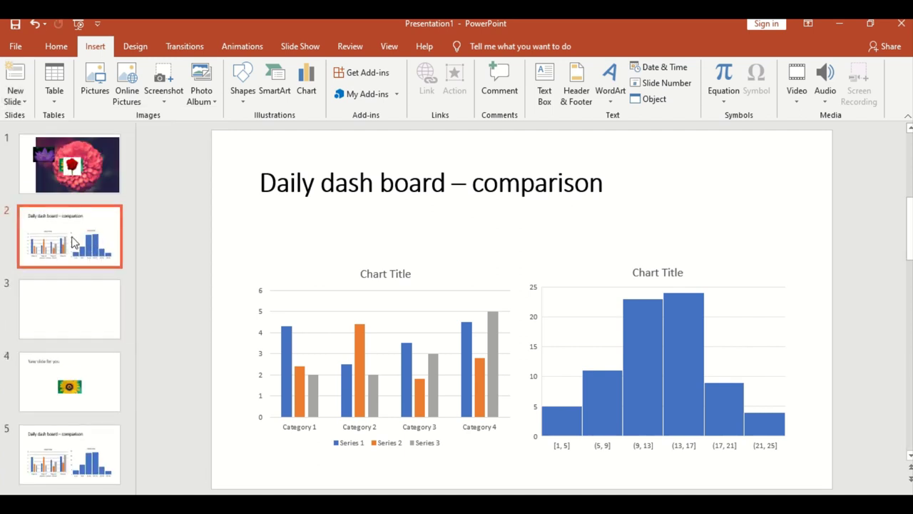
Step: Open and close the New Slide layouts list without adding any slide
click(16, 100)
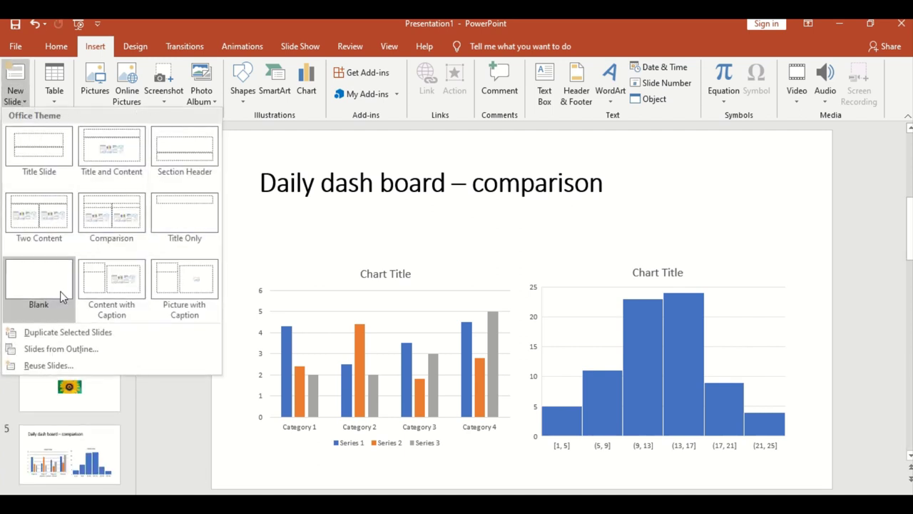
click(57, 47)
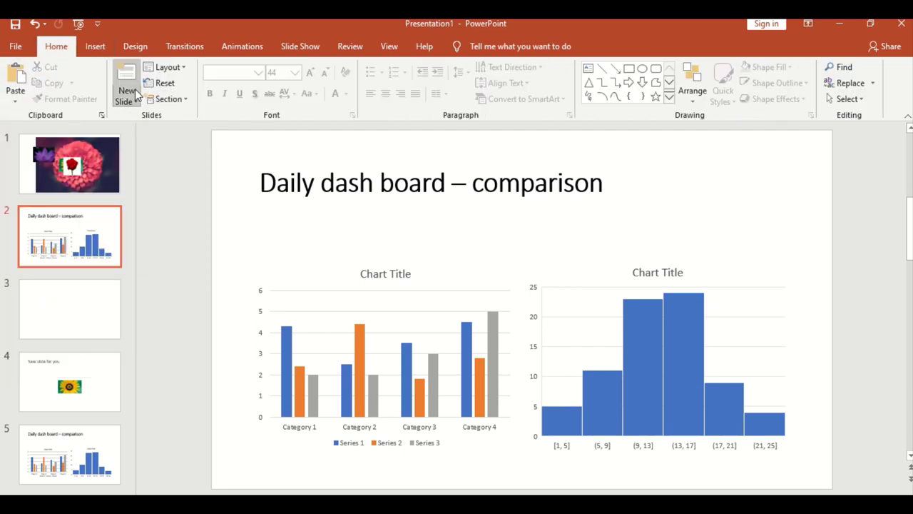
click(127, 99)
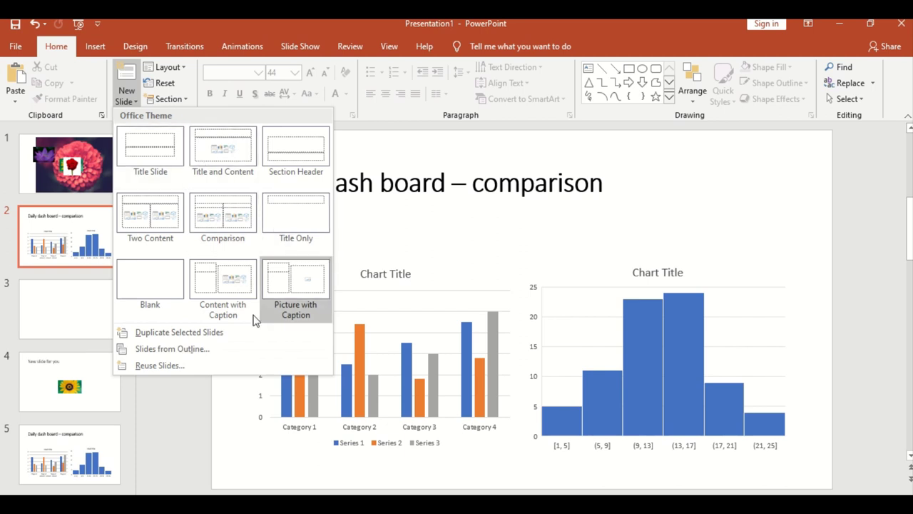
click(95, 46)
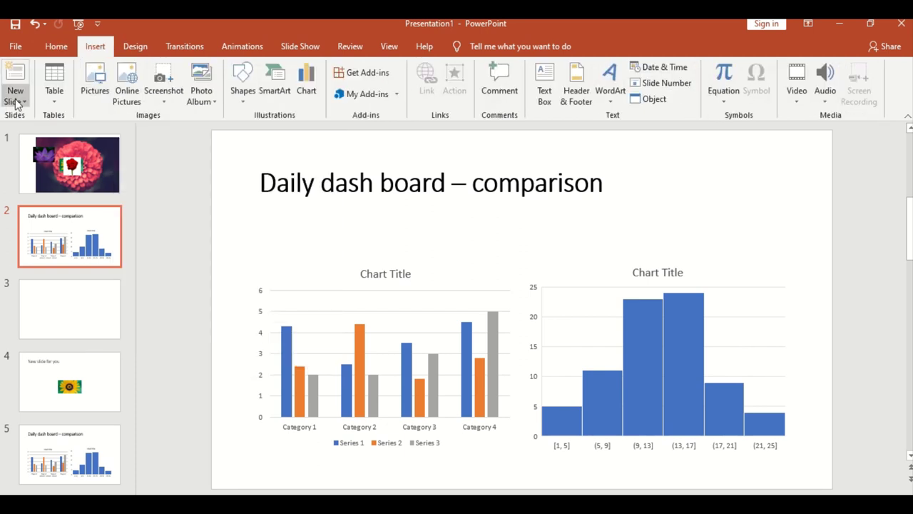
click(15, 100)
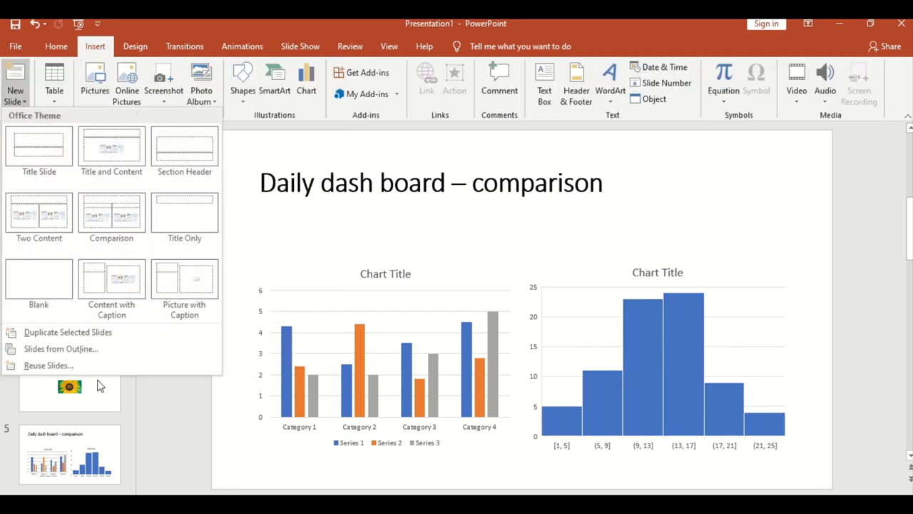
click(50, 96)
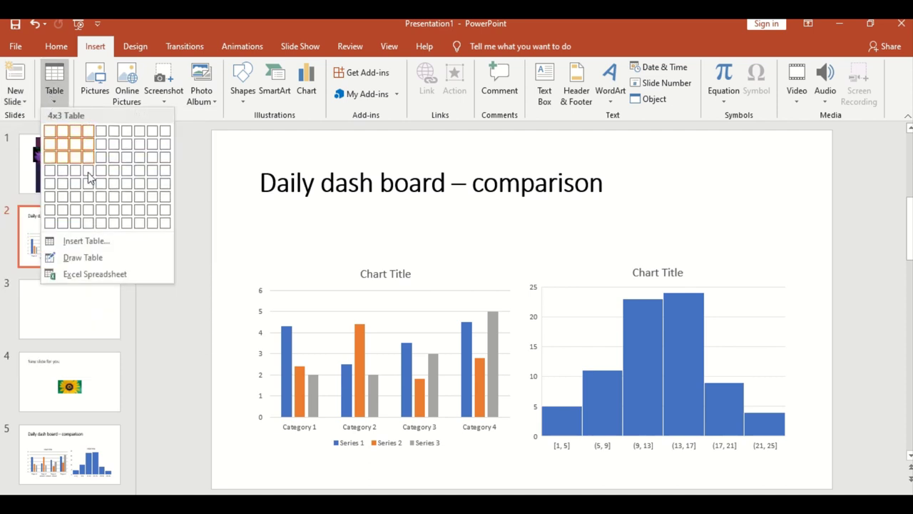
Step: Insert a 5-column, 7-row table on slide 2 and fill in its header and first row
click(100, 219)
text(number)
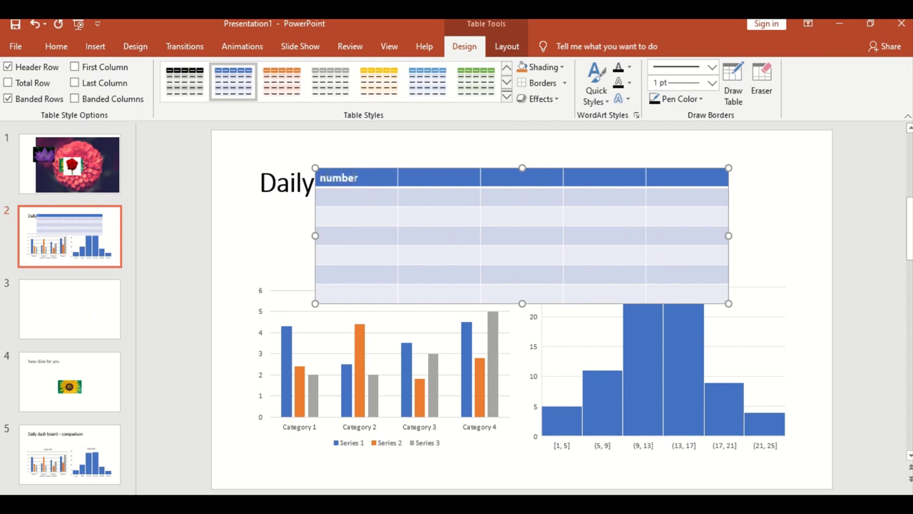
key(Tab)
text(s)
key(Tab)
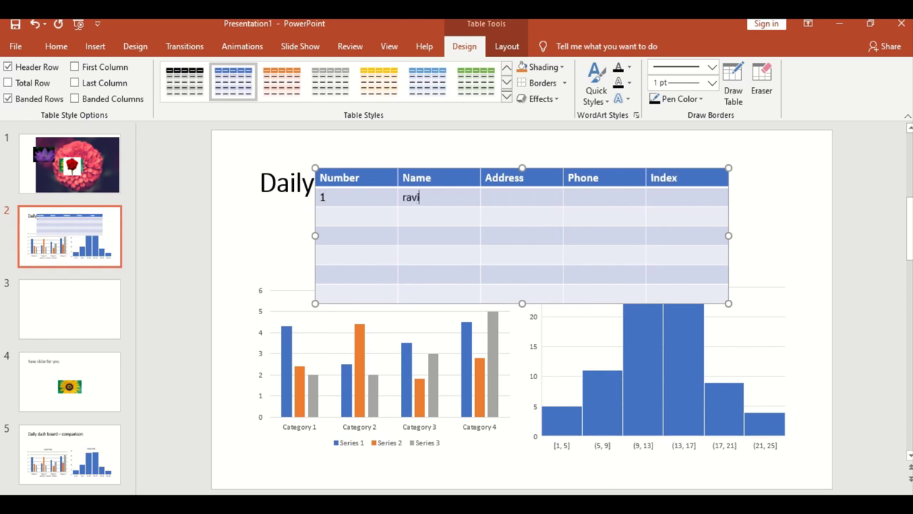
key(Tab)
text(pu)
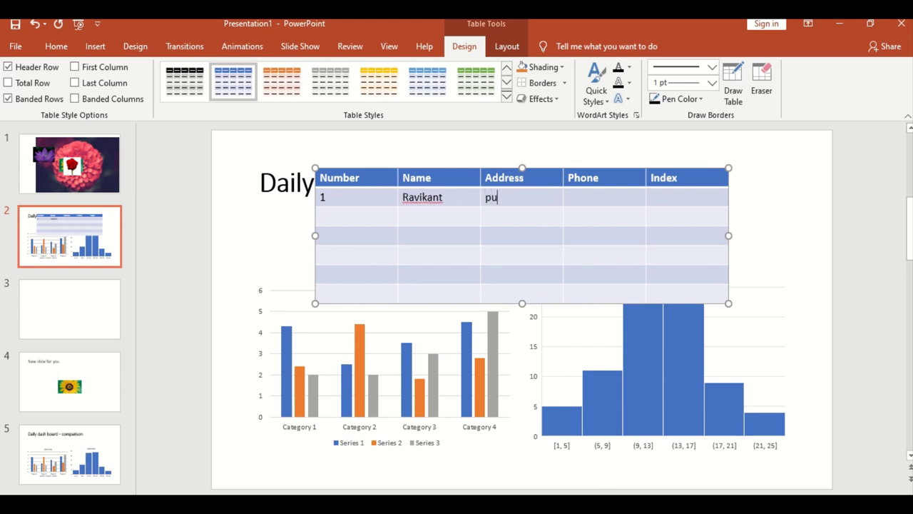
text(b)
key(Tab)
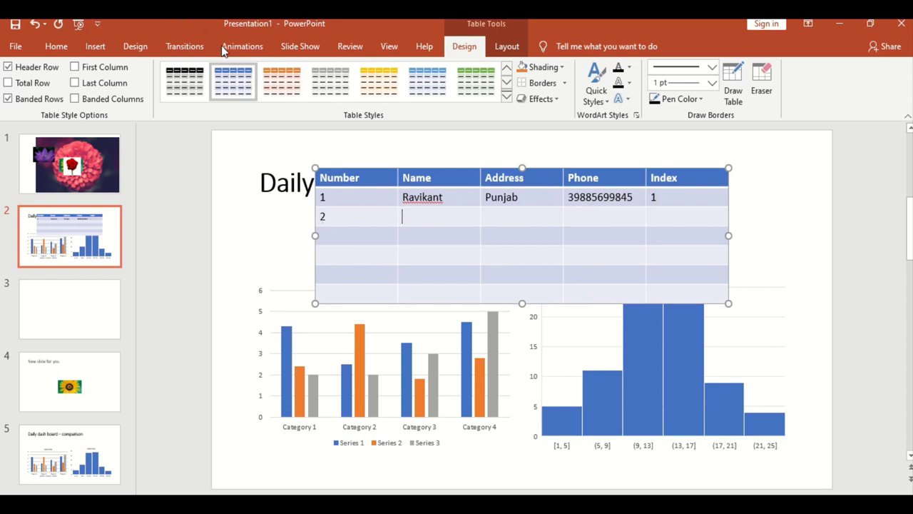
Step: Move the table down below the title and apply a lighter blue banded table style
drag(417, 177, 346, 208)
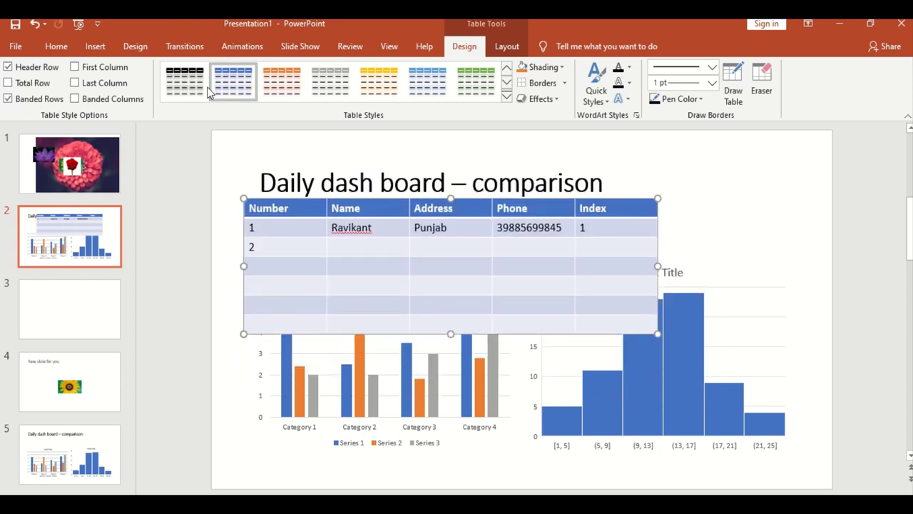
click(427, 82)
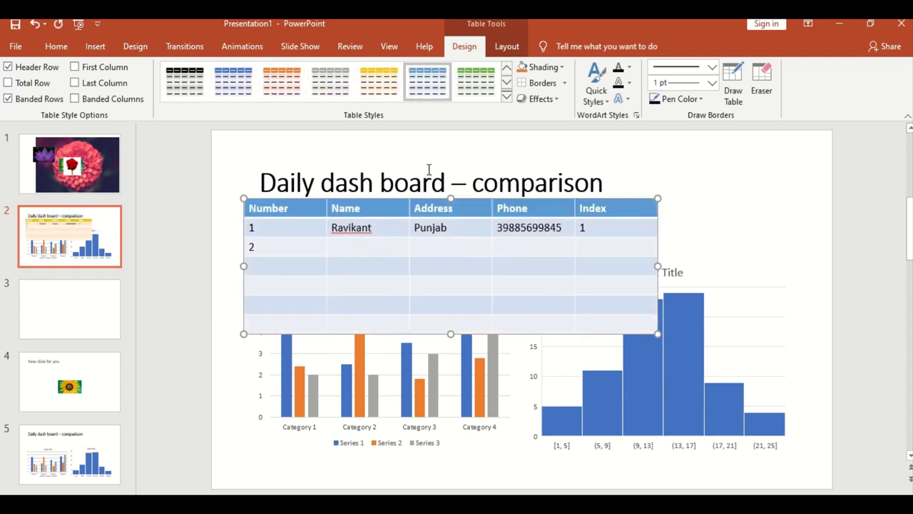
click(98, 48)
Step: Draw a small table with Draw Table, widen it and move it over the left bar chart
click(150, 251)
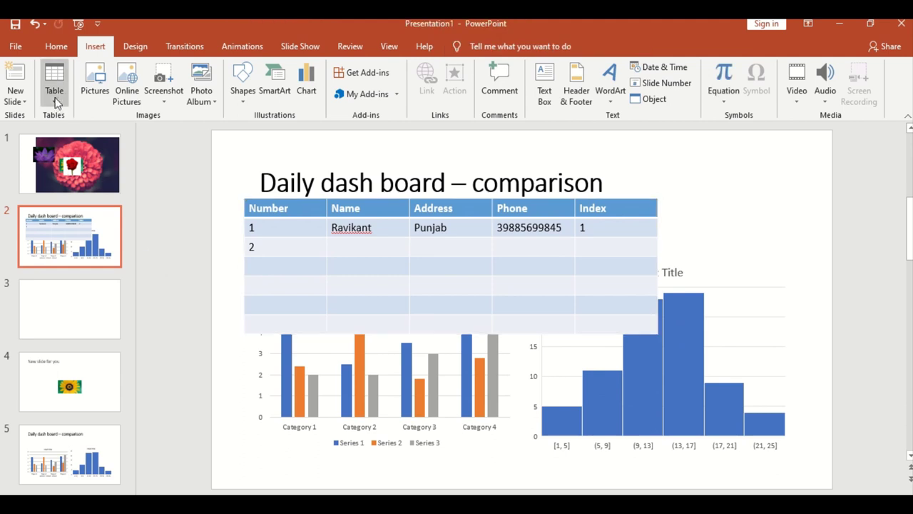
click(54, 90)
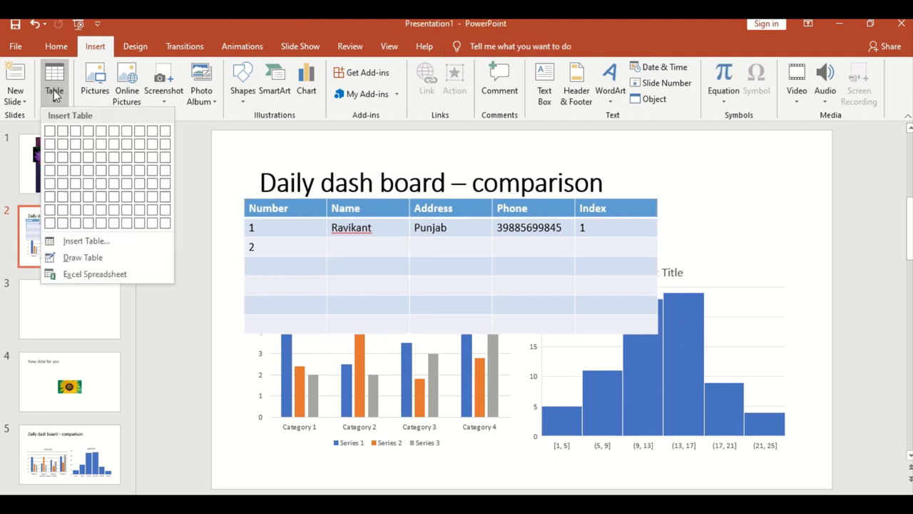
click(83, 258)
drag(179, 254, 190, 366)
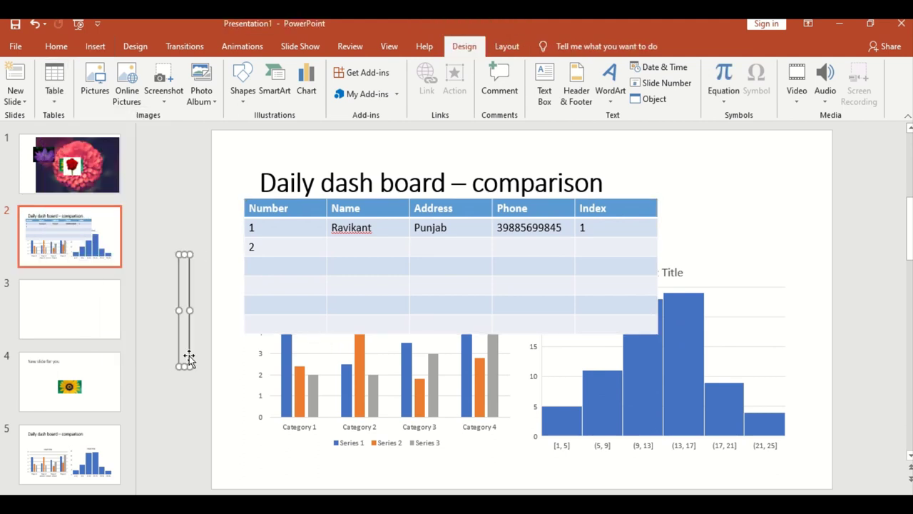
drag(189, 312, 312, 312)
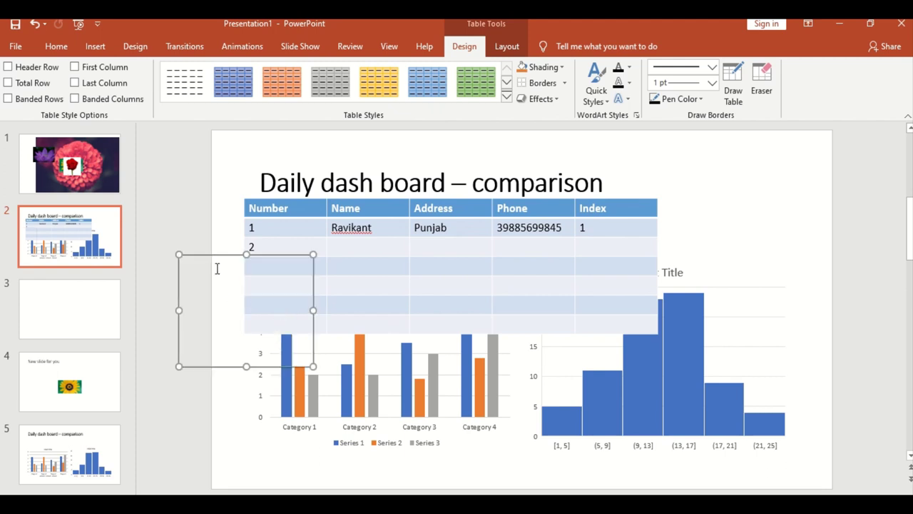
drag(211, 256, 317, 366)
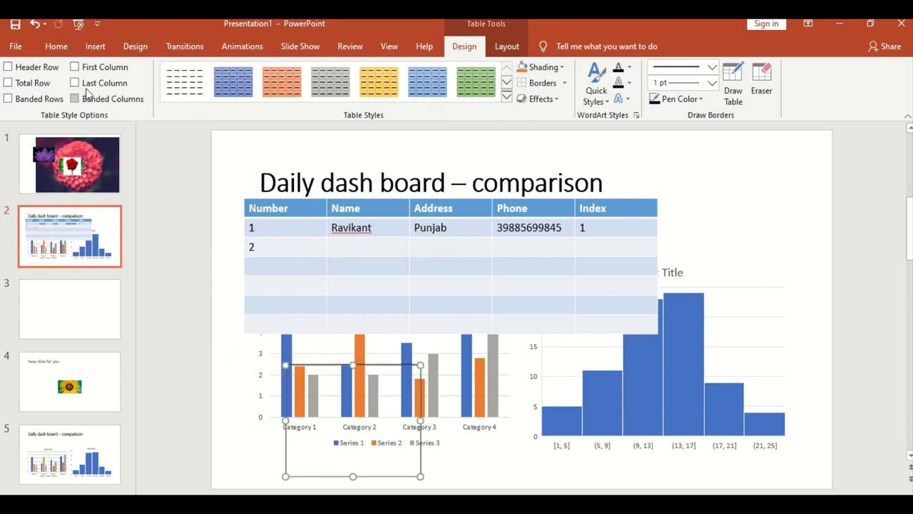
Step: Draw a vertical dividing line inside the drawn table and widen it to the right
click(62, 48)
click(94, 47)
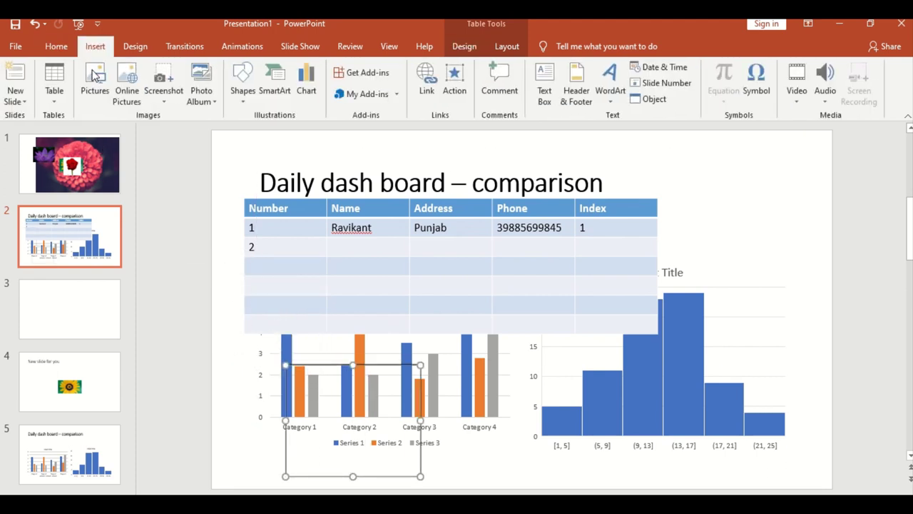
click(56, 91)
click(79, 255)
drag(311, 484, 311, 478)
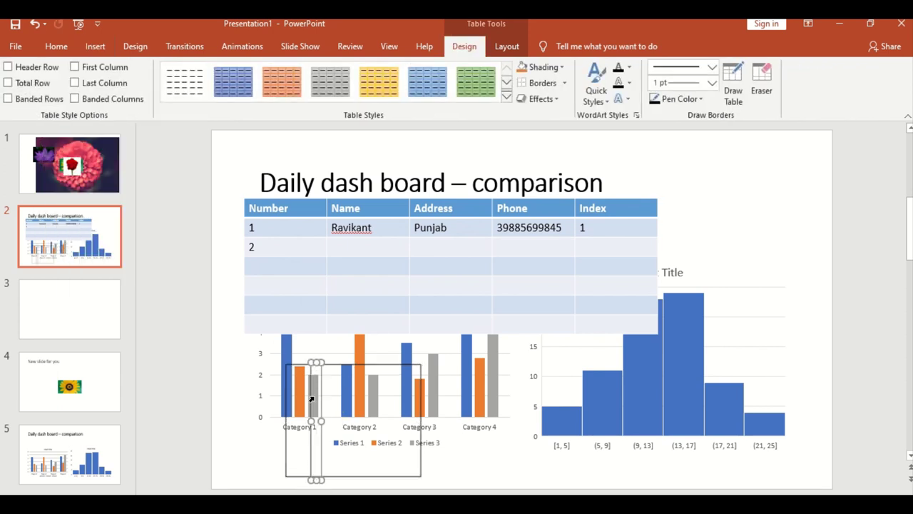
drag(320, 420, 431, 421)
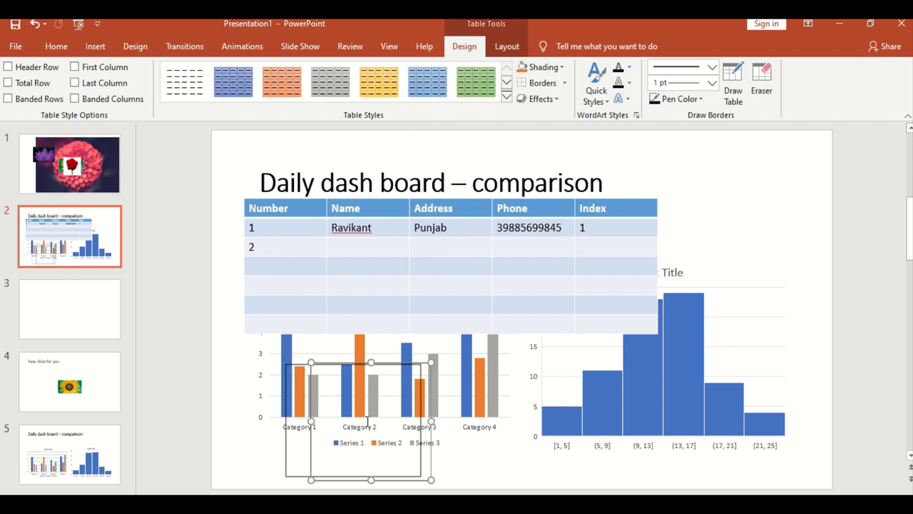
Step: Embed an Excel spreadsheet on slide 2
click(95, 46)
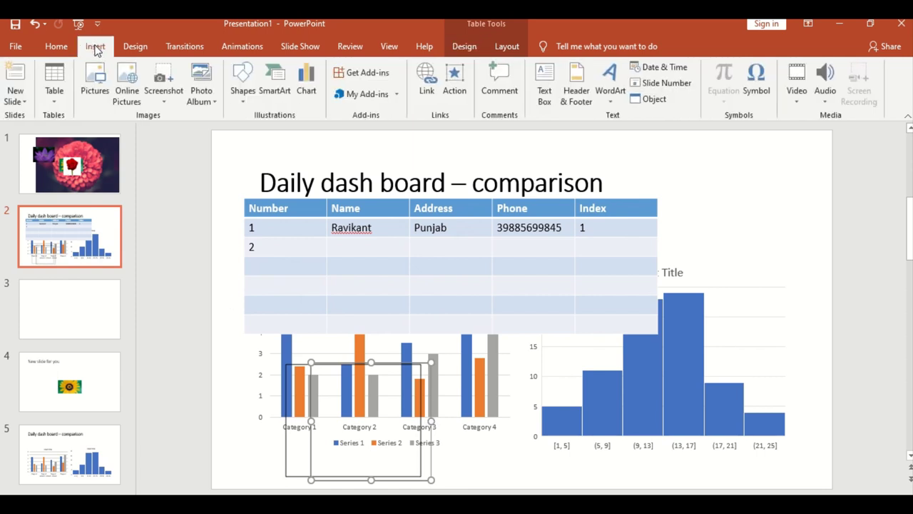
click(59, 100)
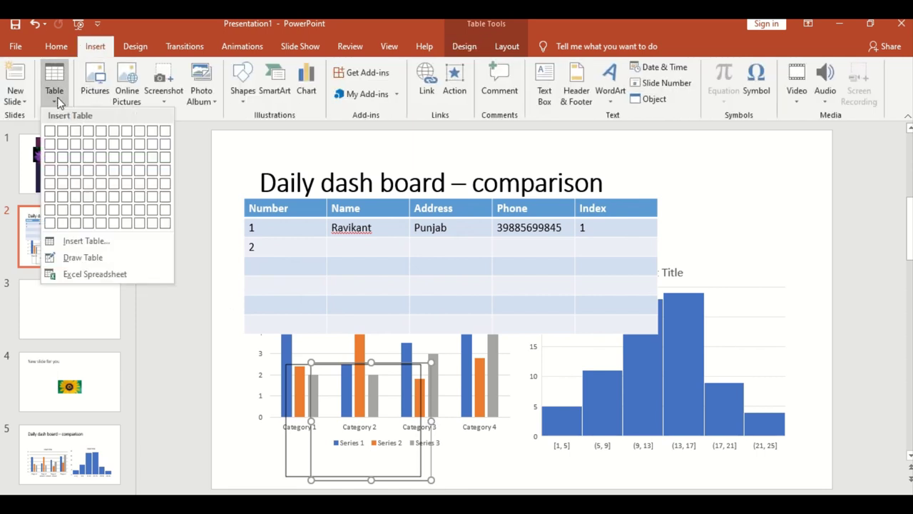
click(113, 274)
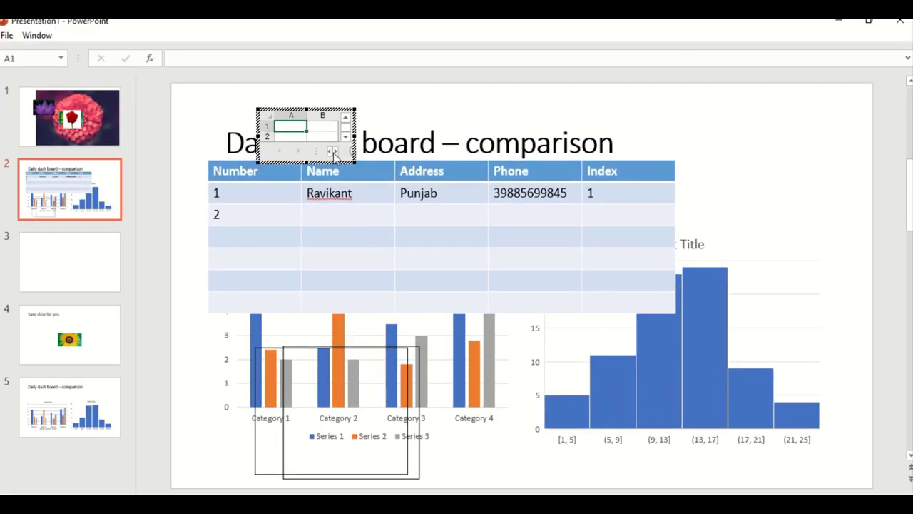
Step: Enlarge the embedded sheet and enter 12 in B5 and C5 with =SUM(B5:C5) in D5
drag(353, 162, 608, 277)
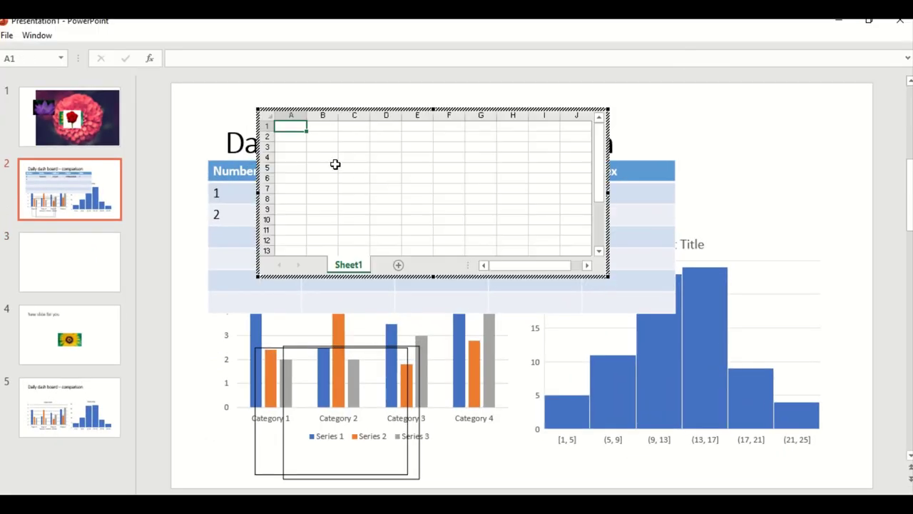
click(335, 164)
text(12)
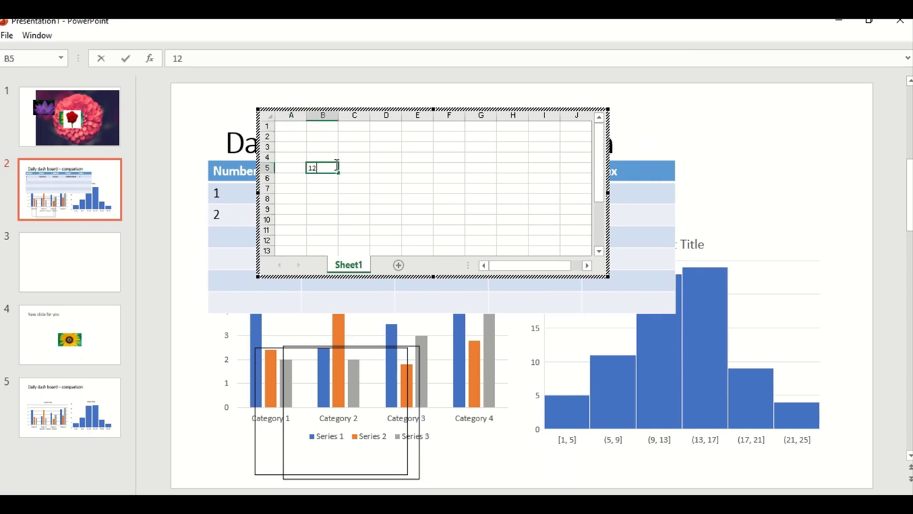
key(Tab)
text(12)
key(Tab)
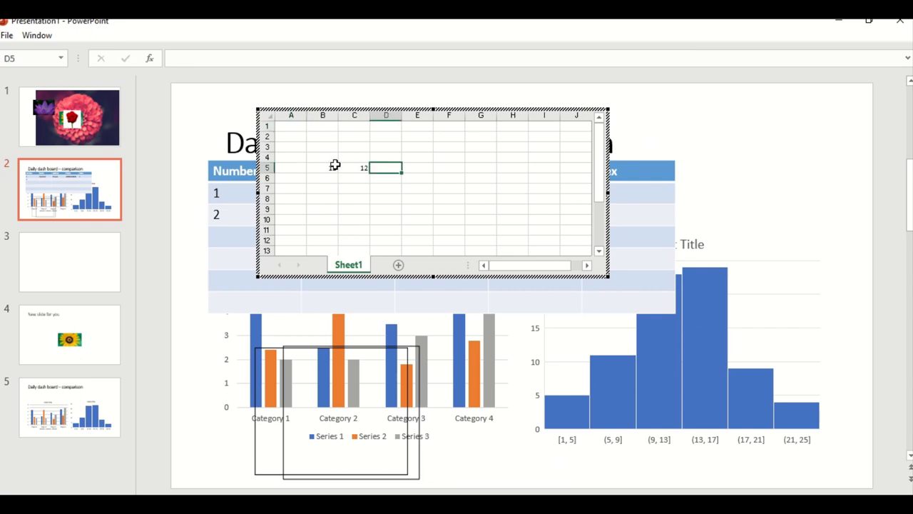
text(=)
text(sum()
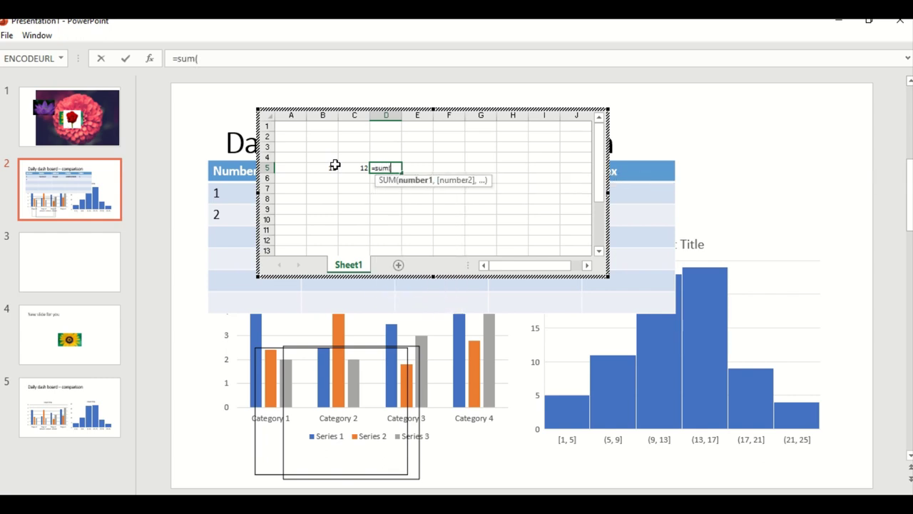
drag(331, 165, 351, 165)
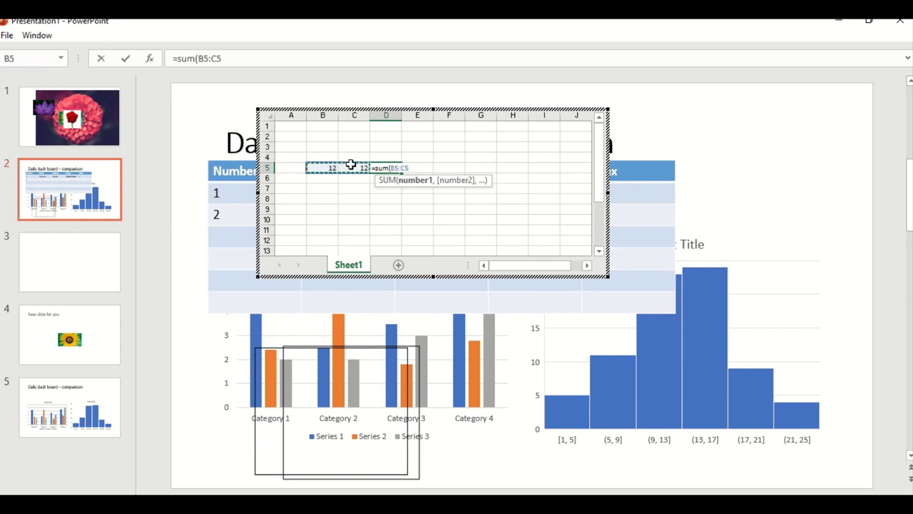
text())
key(Return)
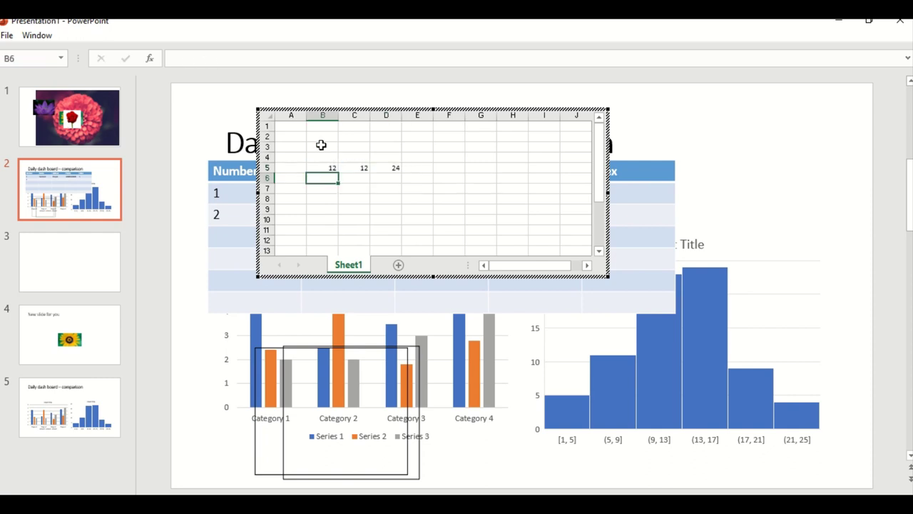
Step: Finish editing the embedded sheet and move it to the slide's top right
key(Escape)
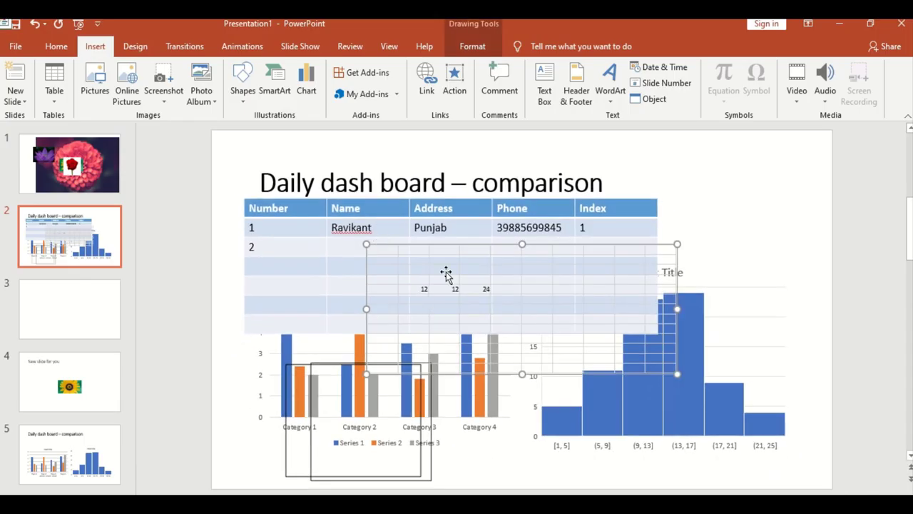
mouse_move(495, 245)
mouse_down()
mouse_move(695, 137)
mouse_move(679, 137)
mouse_up()
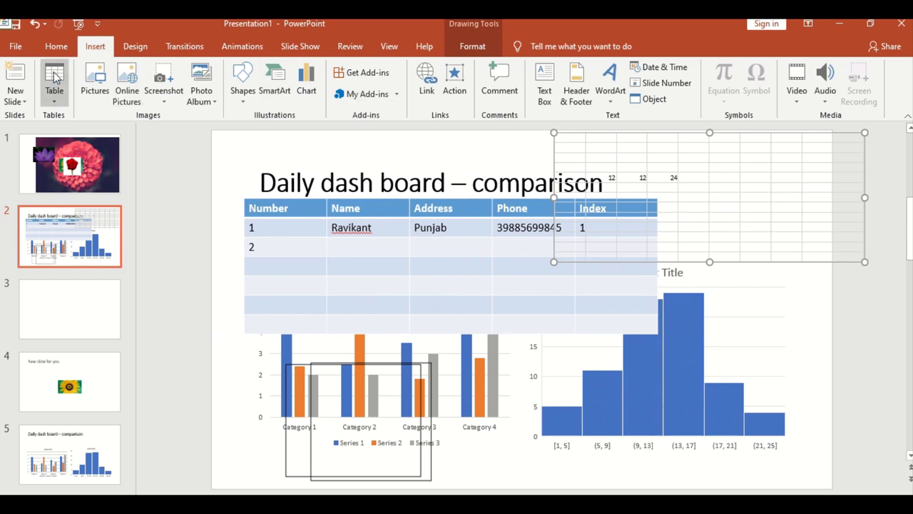
click(60, 102)
click(182, 351)
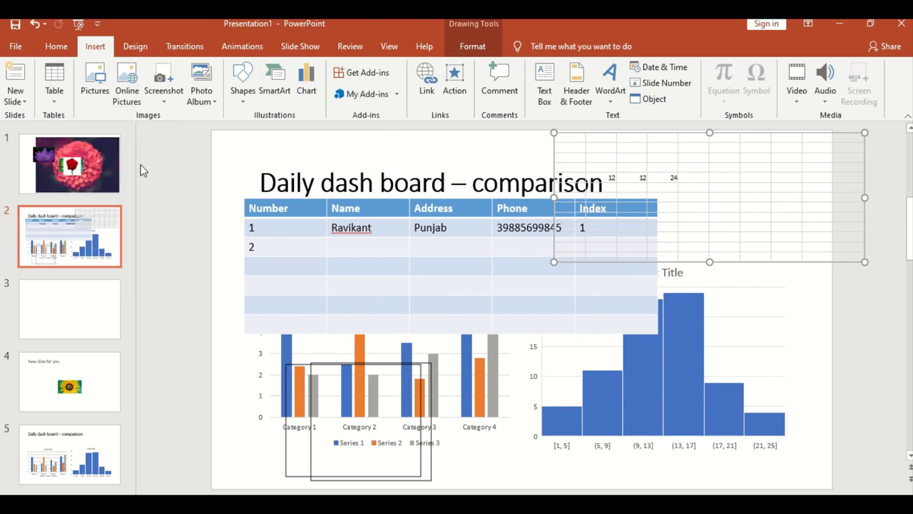
Step: Insert the pic1 red flower photo onto slide 3 at full-slide size
click(96, 82)
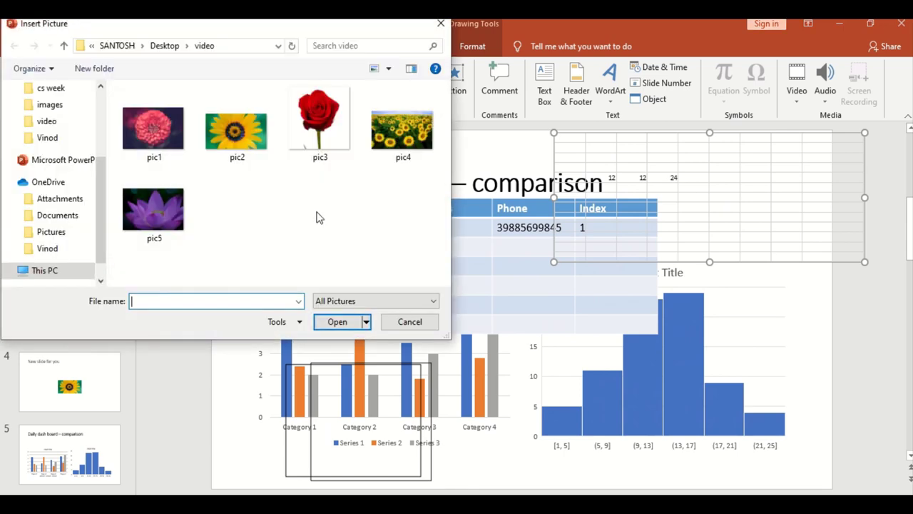
click(171, 132)
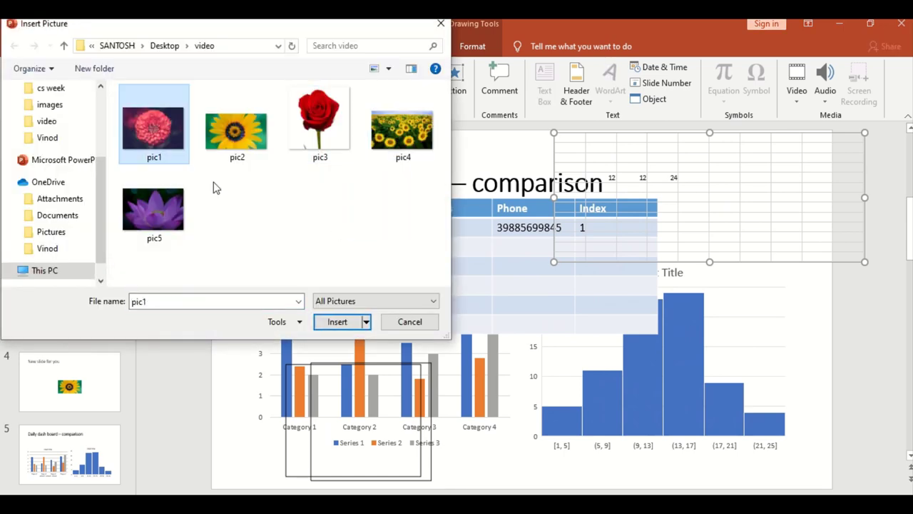
click(410, 321)
click(89, 289)
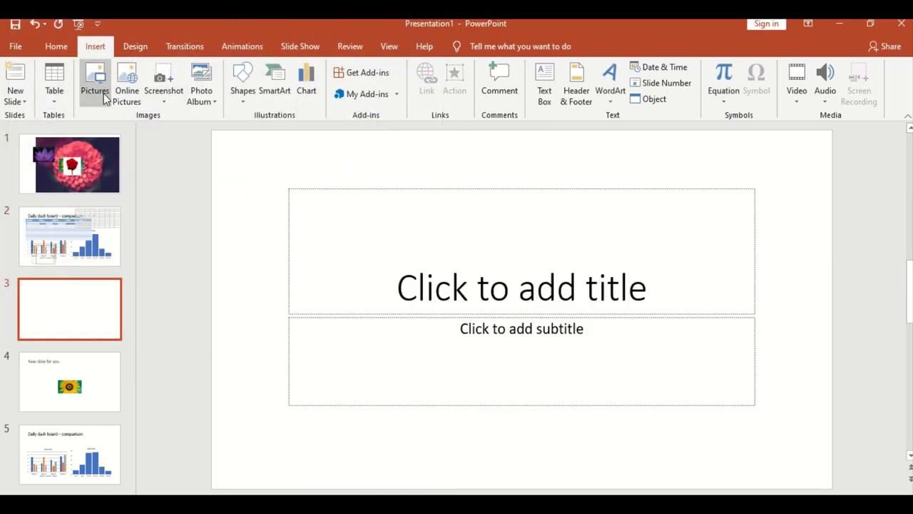
click(104, 98)
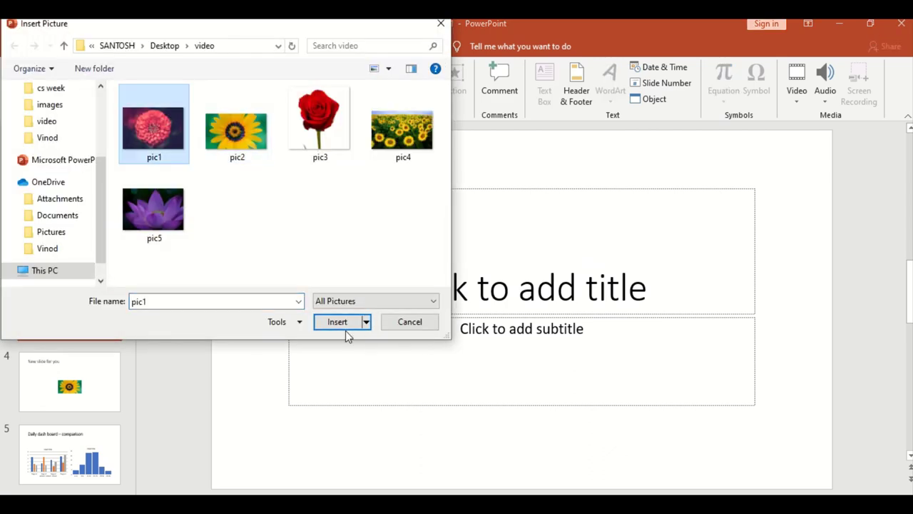
click(343, 327)
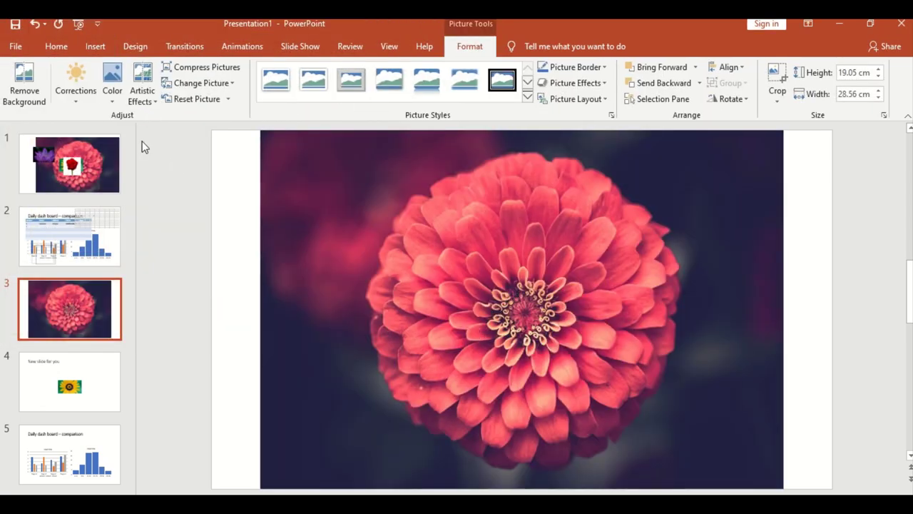
click(80, 103)
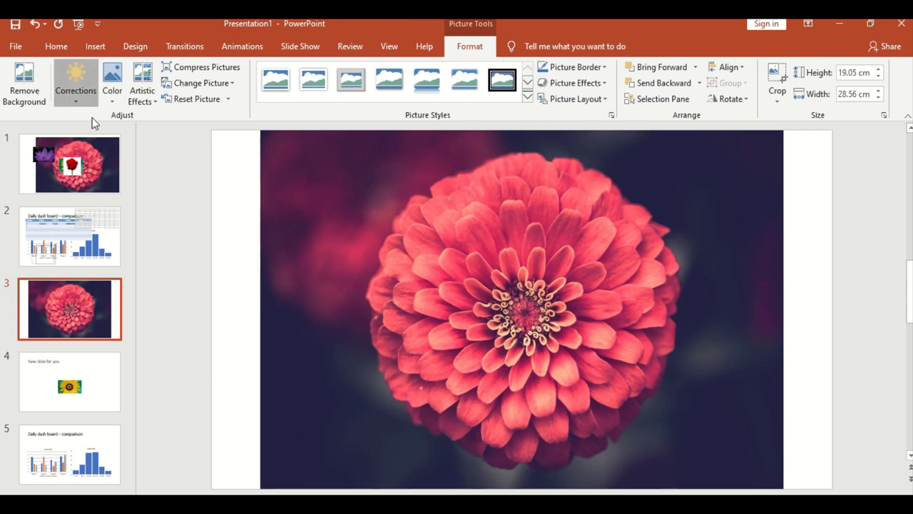
click(196, 429)
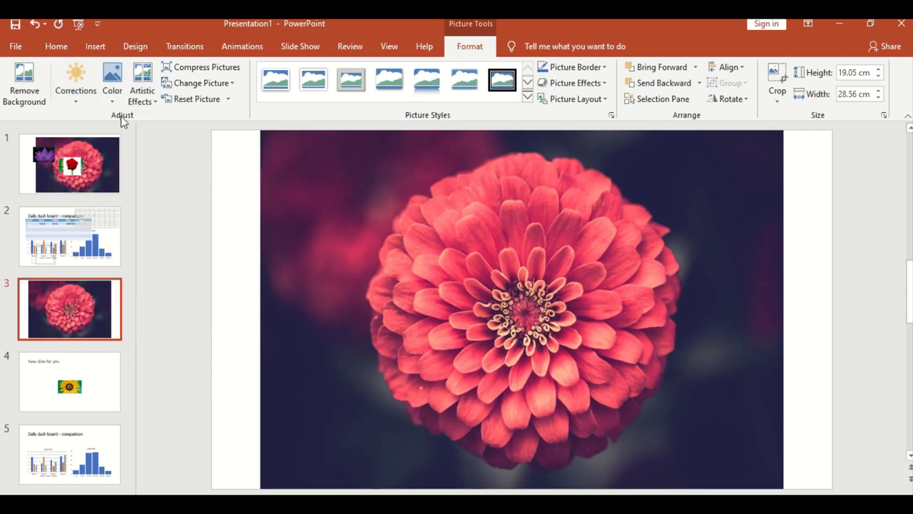
click(95, 46)
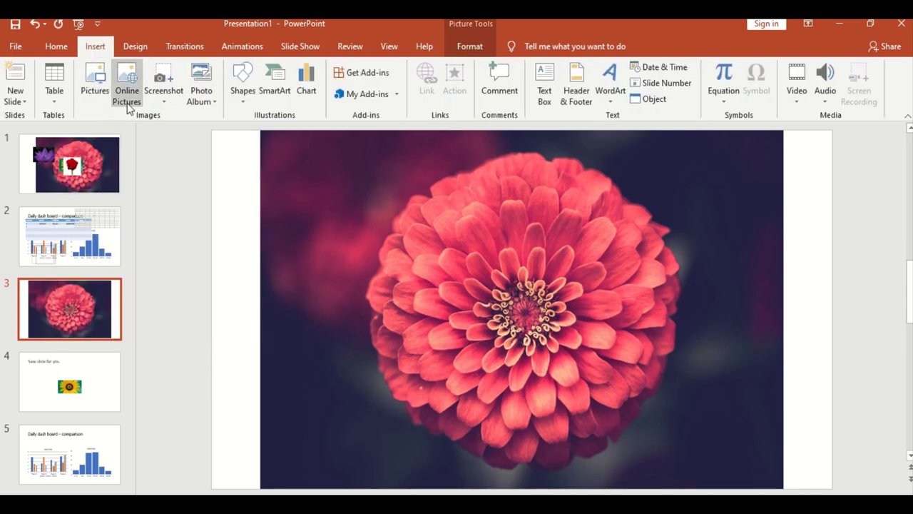
Step: Search Bing images for 'google' and insert the green phone icon onto slide 3
click(127, 98)
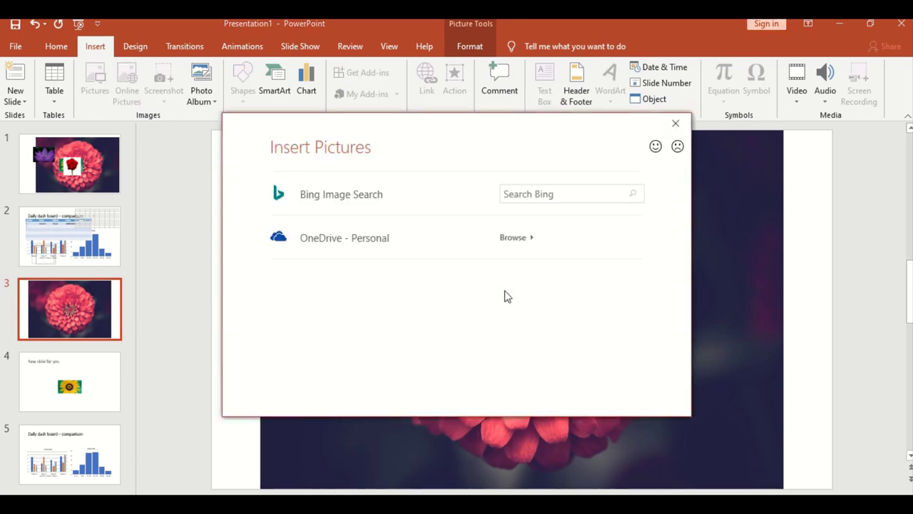
click(588, 194)
text(google)
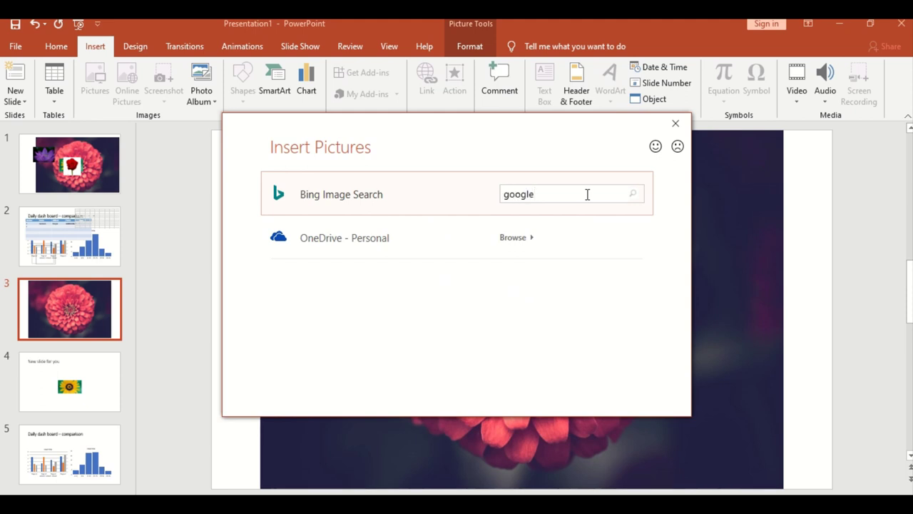
key(Return)
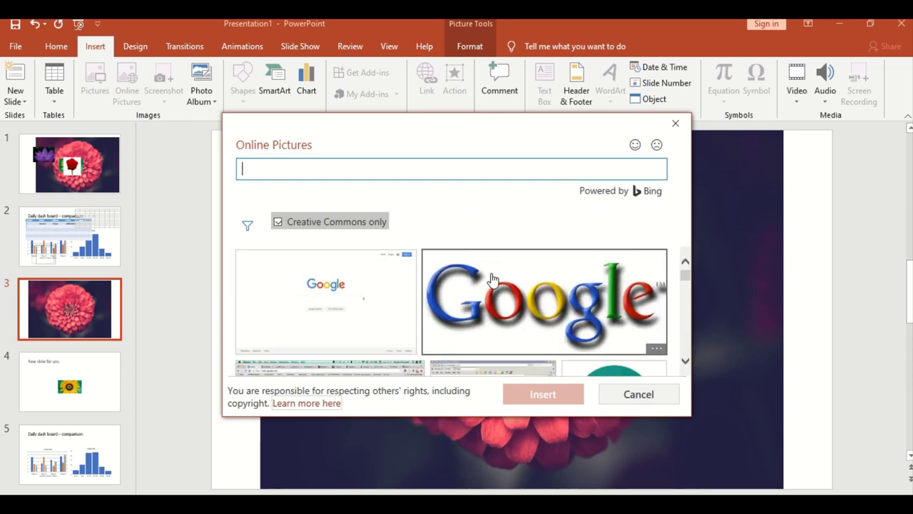
scroll(492, 285, down, 5)
click(591, 316)
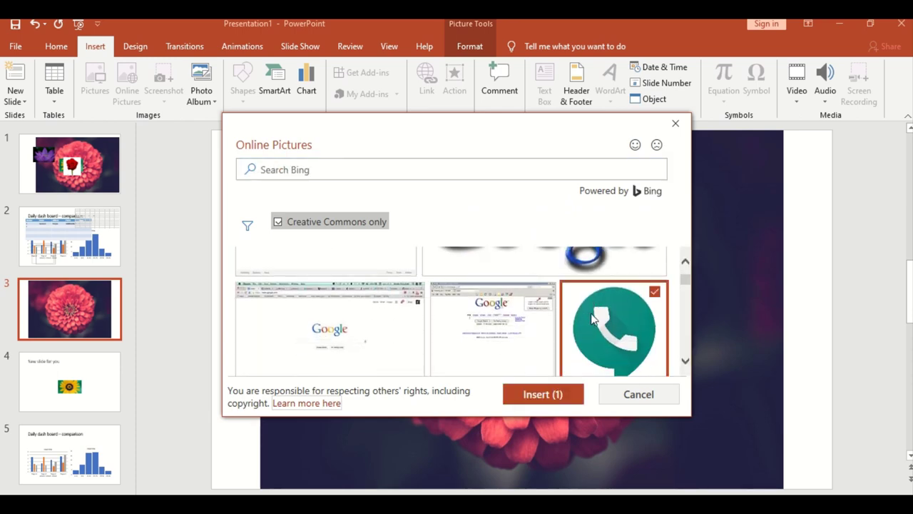
click(550, 394)
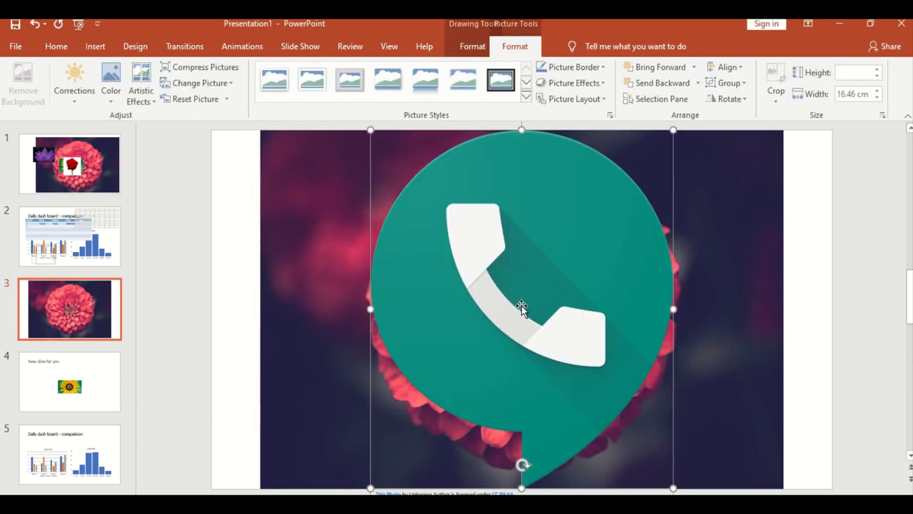
Step: Shrink the phone icon and position it over the flower's centre
drag(503, 302, 309, 319)
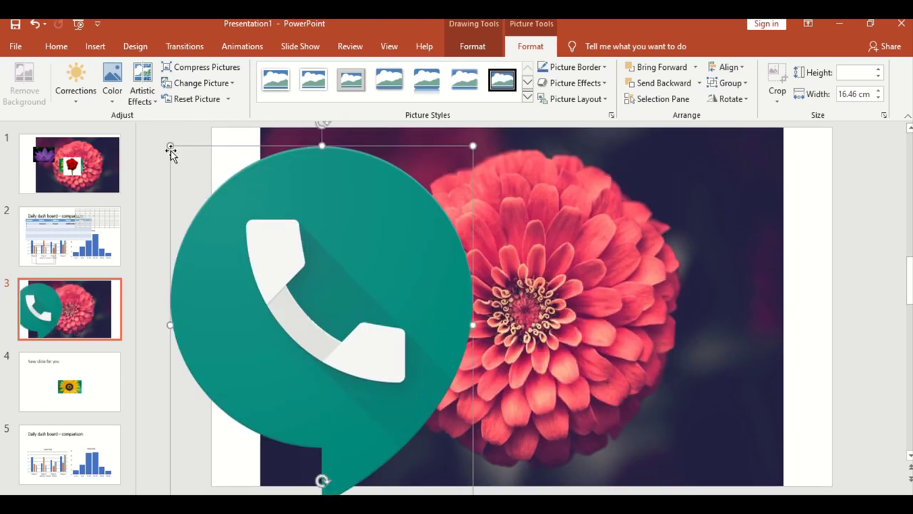
drag(171, 146, 326, 308)
mouse_move(378, 325)
mouse_down()
mouse_move(505, 261)
mouse_move(510, 240)
mouse_up()
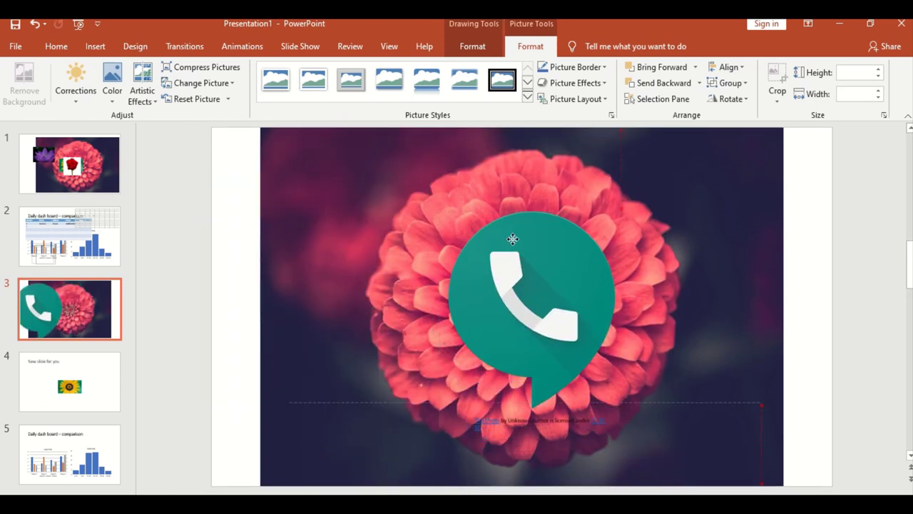
drag(595, 257, 575, 258)
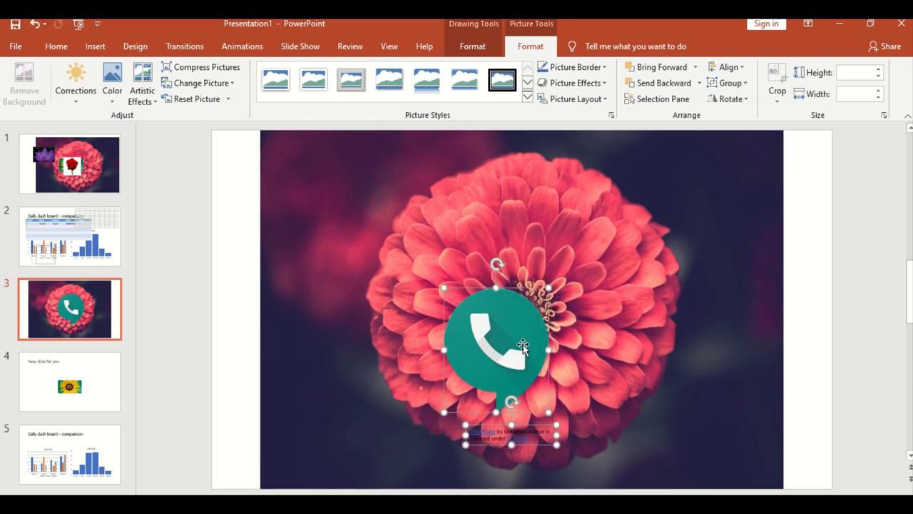
Step: Delete the phone image's attribution caption text box
click(575, 423)
click(538, 395)
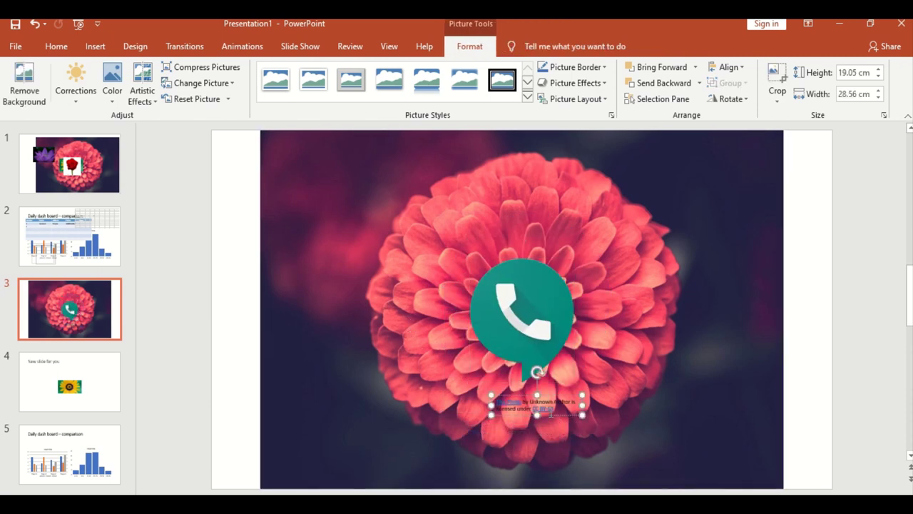
click(530, 393)
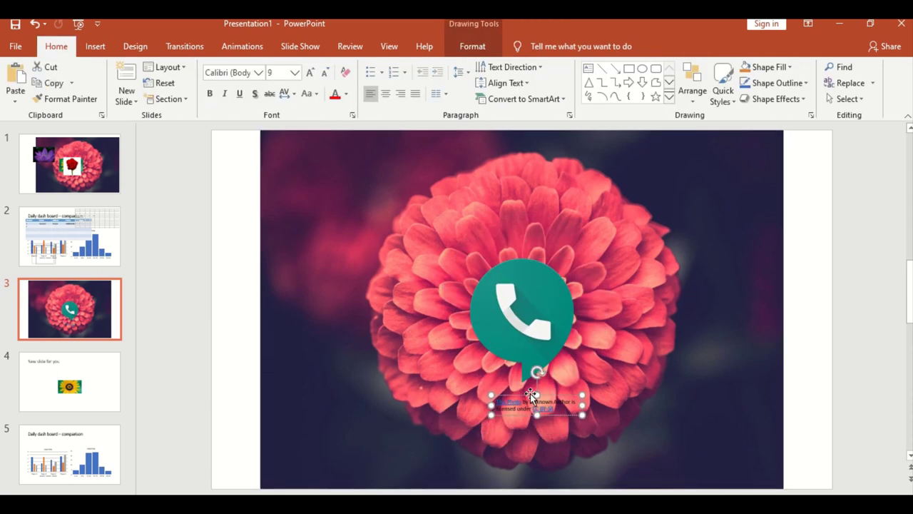
key(Delete)
click(535, 334)
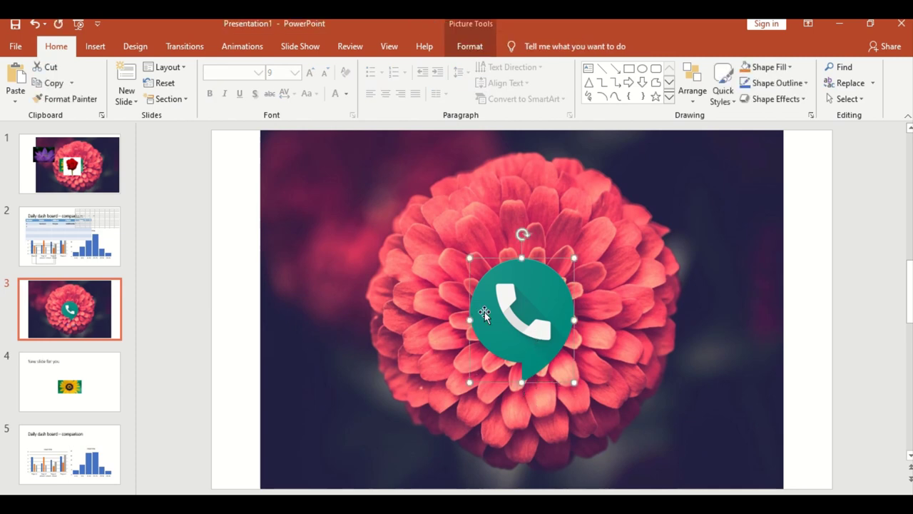
click(96, 46)
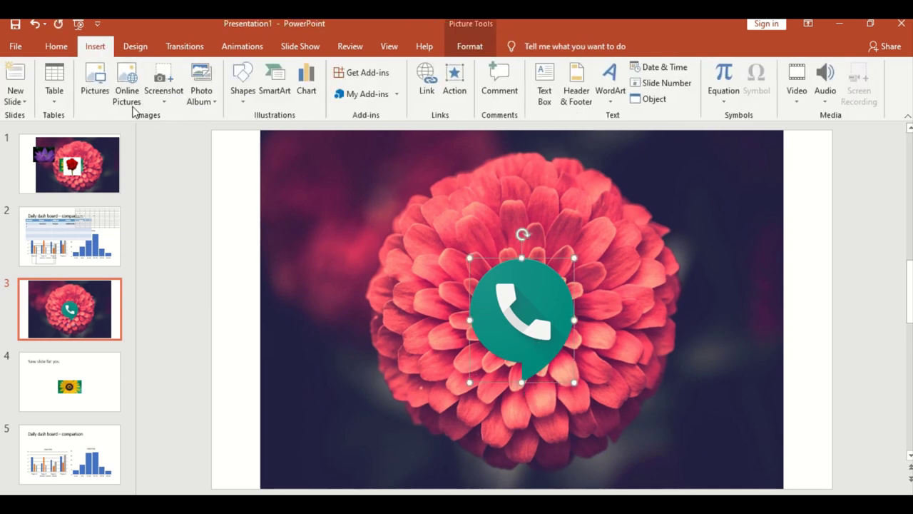
Step: Add a screen clipping of the pic1–pic5 thumbnails and move it to the slide's lower right
click(160, 95)
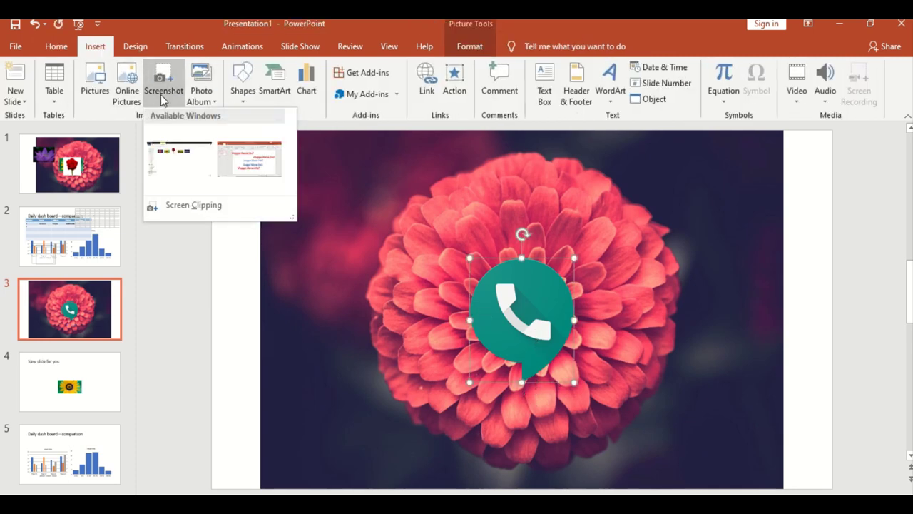
click(195, 209)
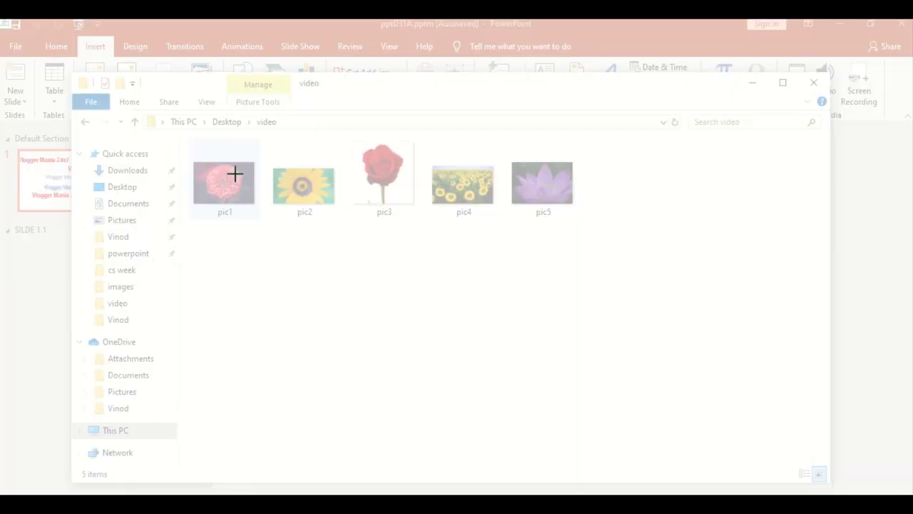
drag(194, 142, 578, 260)
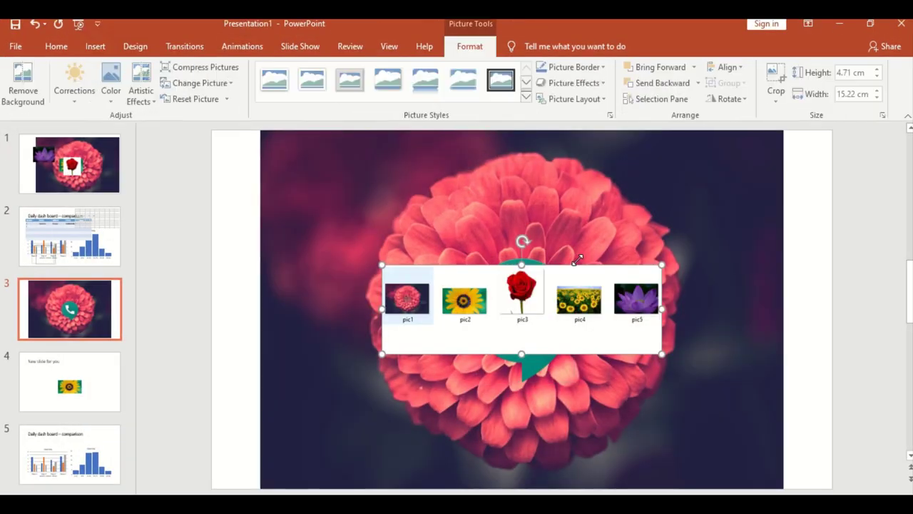
mouse_move(457, 268)
mouse_down()
mouse_move(309, 381)
mouse_move(607, 403)
mouse_up()
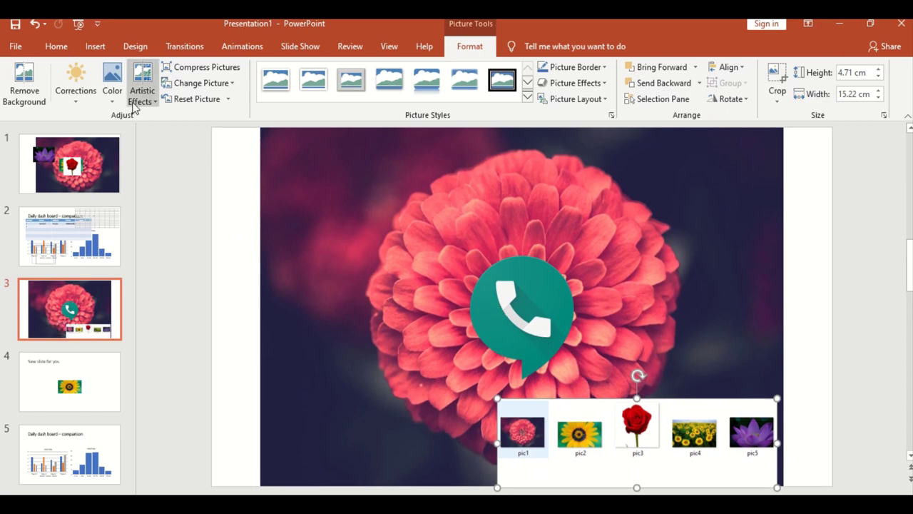
click(111, 102)
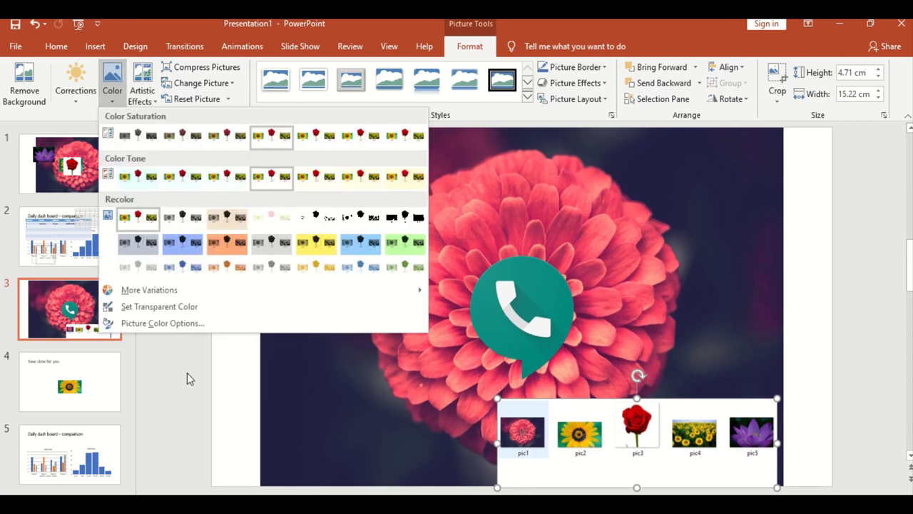
click(186, 378)
click(95, 45)
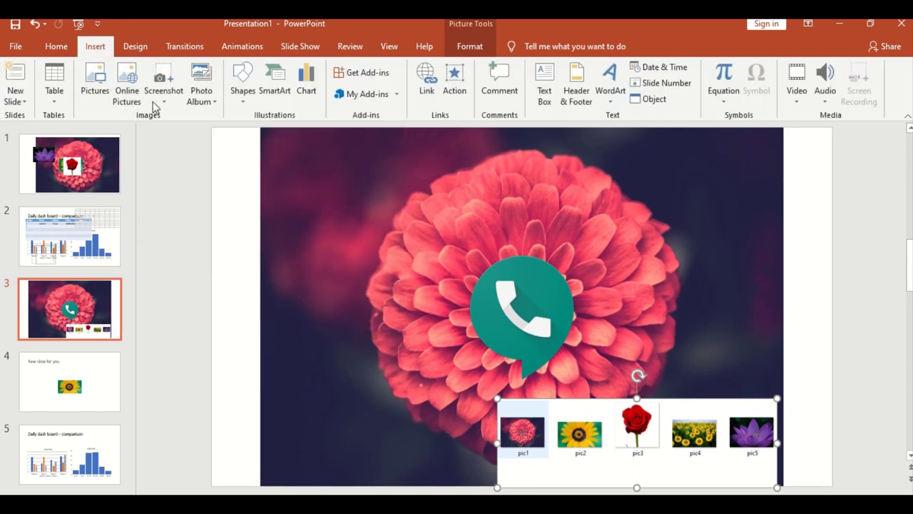
Step: Start a new photo album and add all five pictures, pic1 to pic5
click(201, 97)
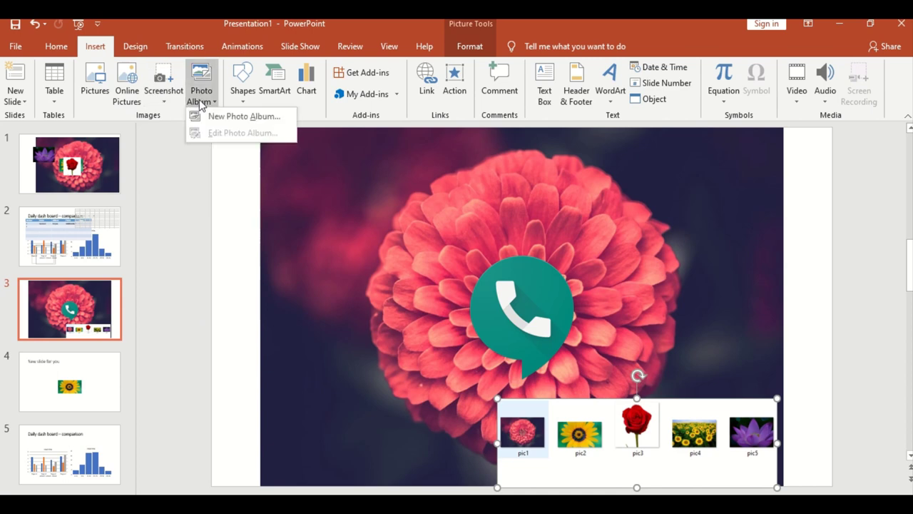
click(242, 126)
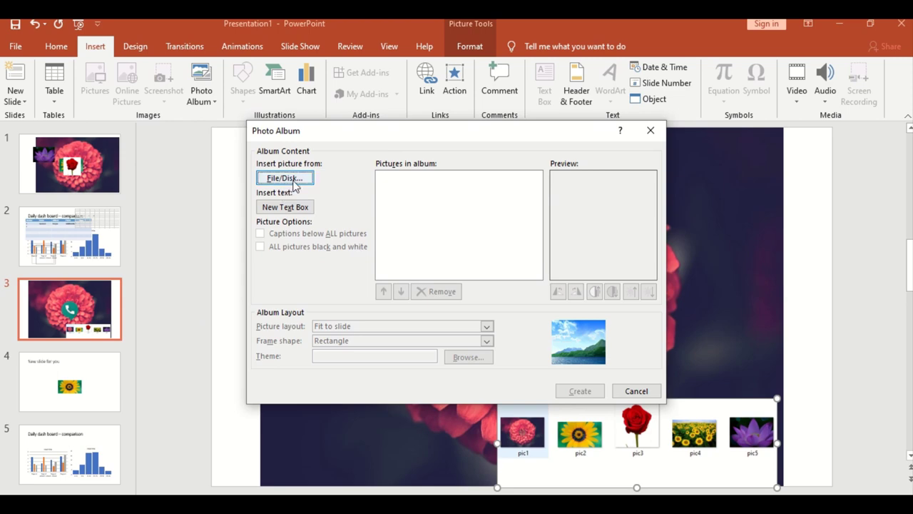
click(293, 182)
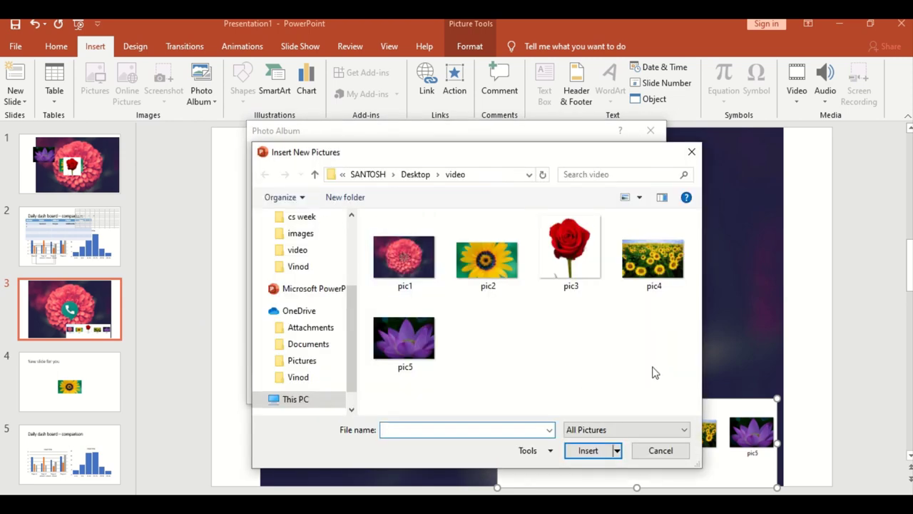
drag(600, 331, 400, 232)
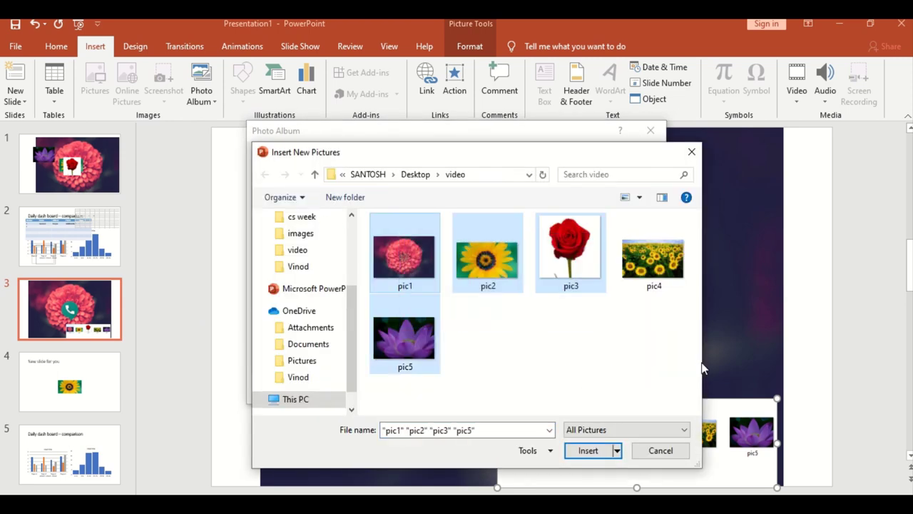
click(529, 367)
drag(529, 367, 360, 238)
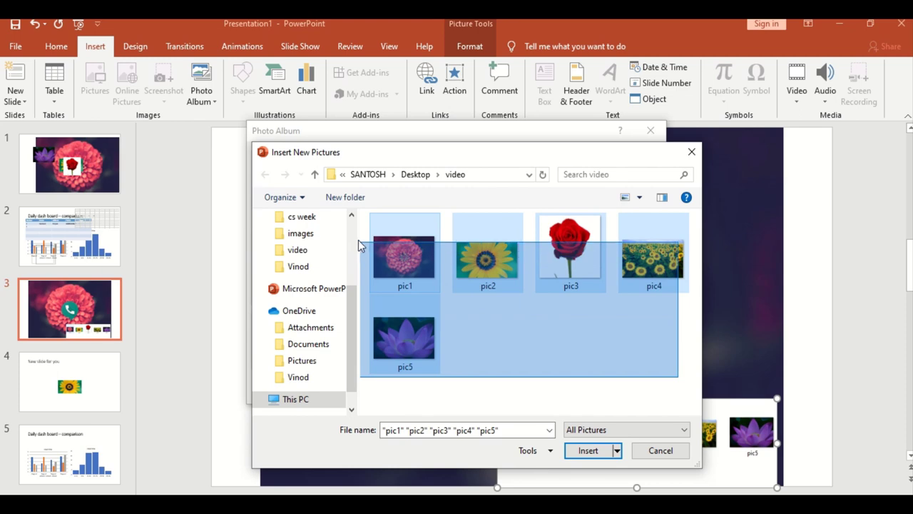
click(588, 450)
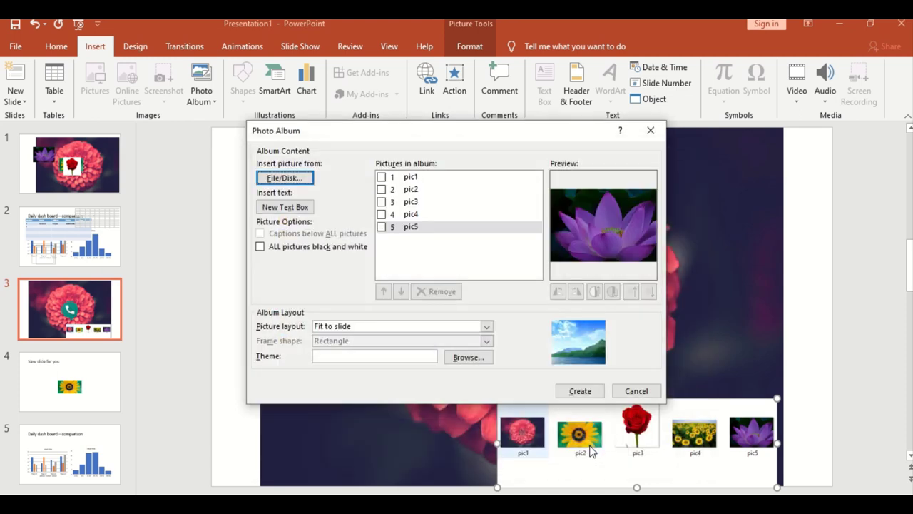
Step: Add captions below all pictures, use 4 pictures per slide with Simple Frame Black, and create the album
click(363, 325)
click(360, 367)
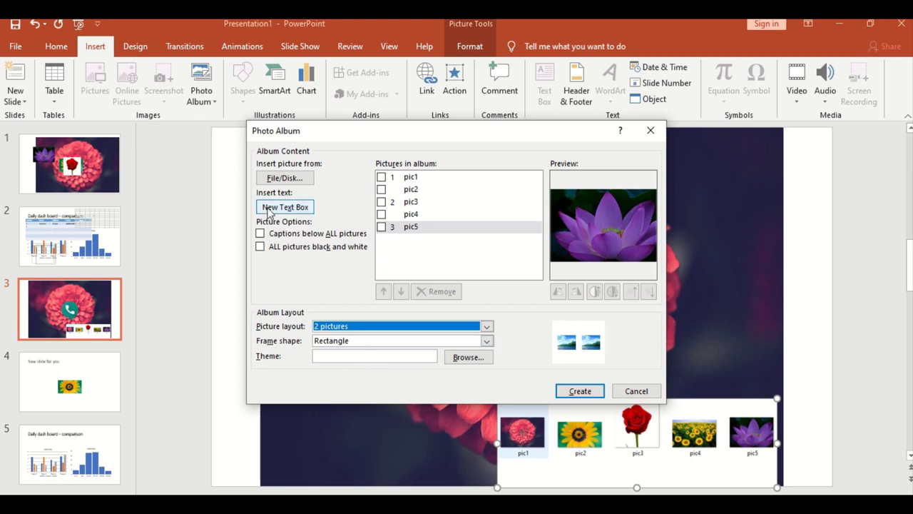
click(285, 234)
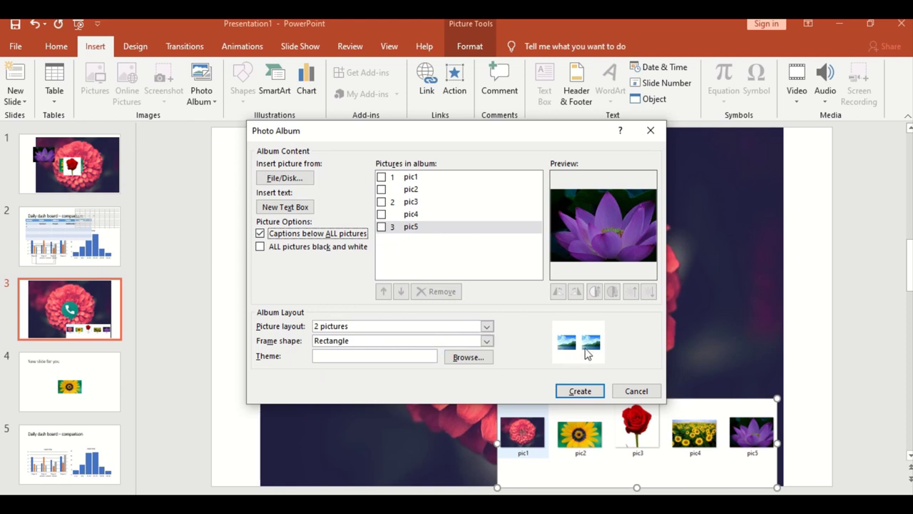
click(404, 327)
click(408, 391)
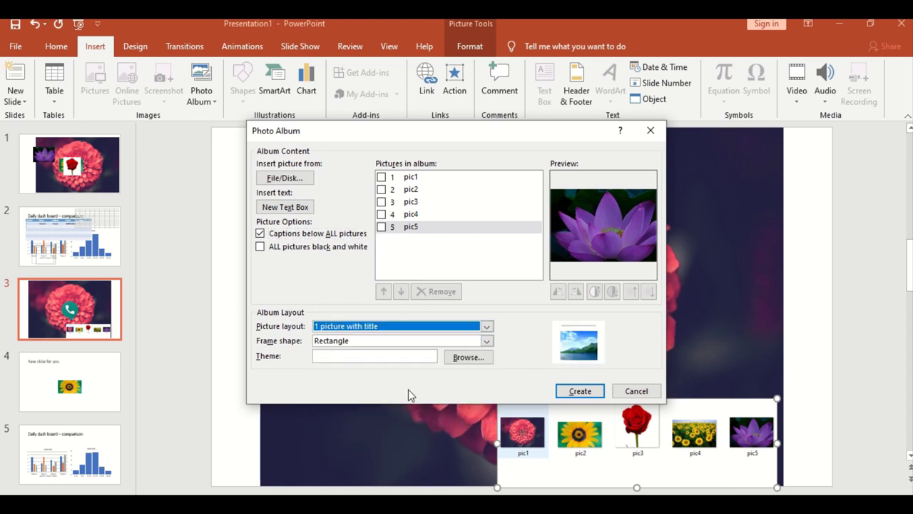
click(396, 327)
click(368, 380)
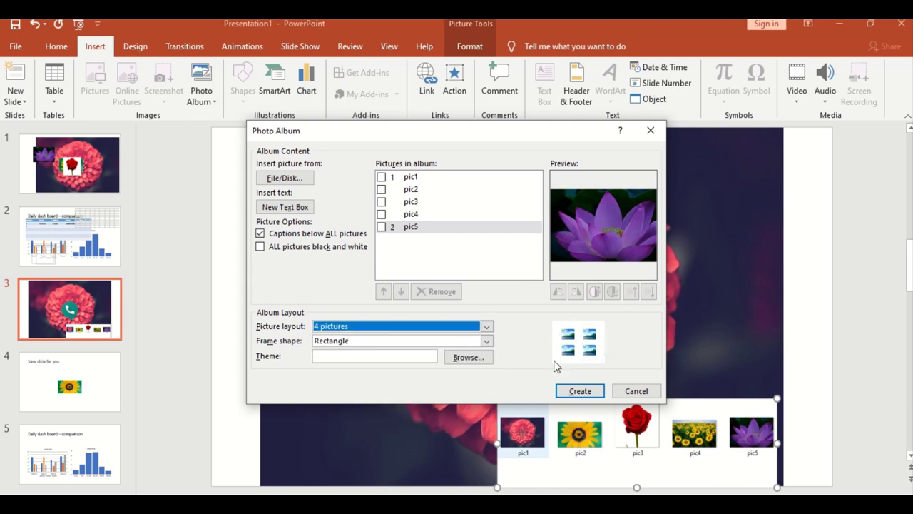
click(357, 341)
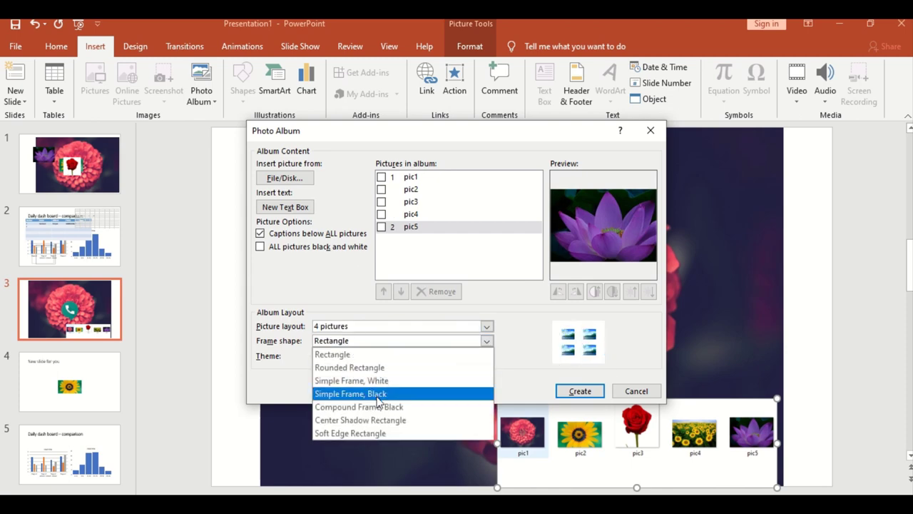
click(378, 394)
click(581, 391)
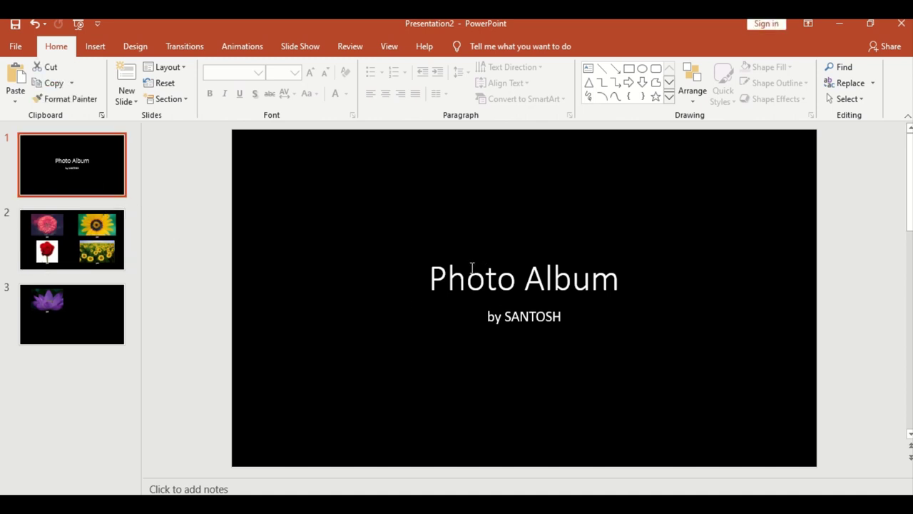
click(446, 291)
click(510, 323)
Step: Replace the 'Photo Album' heading with 'My Photo album', then show slide 2
drag(505, 321, 569, 324)
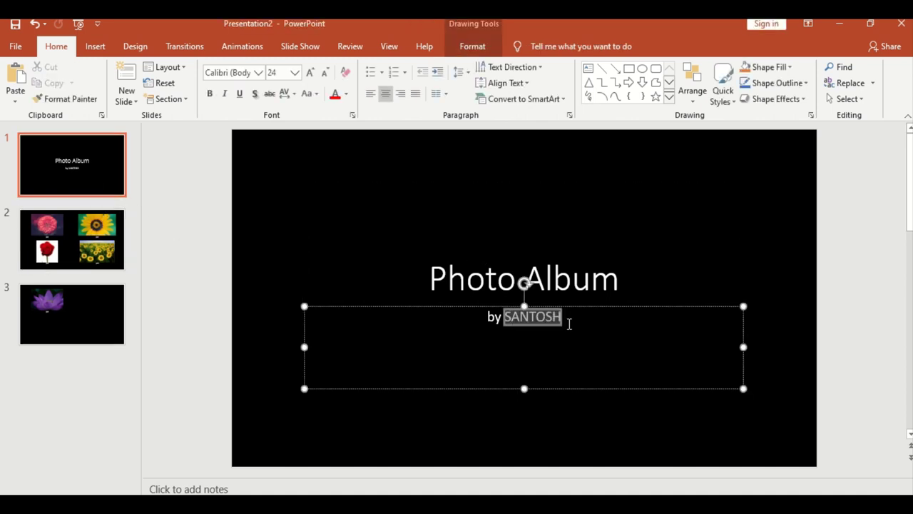
click(489, 278)
drag(456, 281, 684, 277)
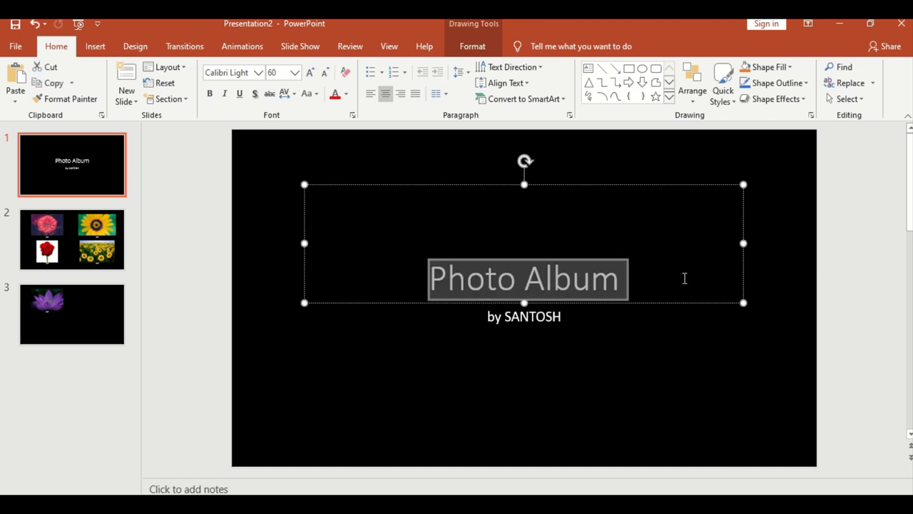
text(My Photo )
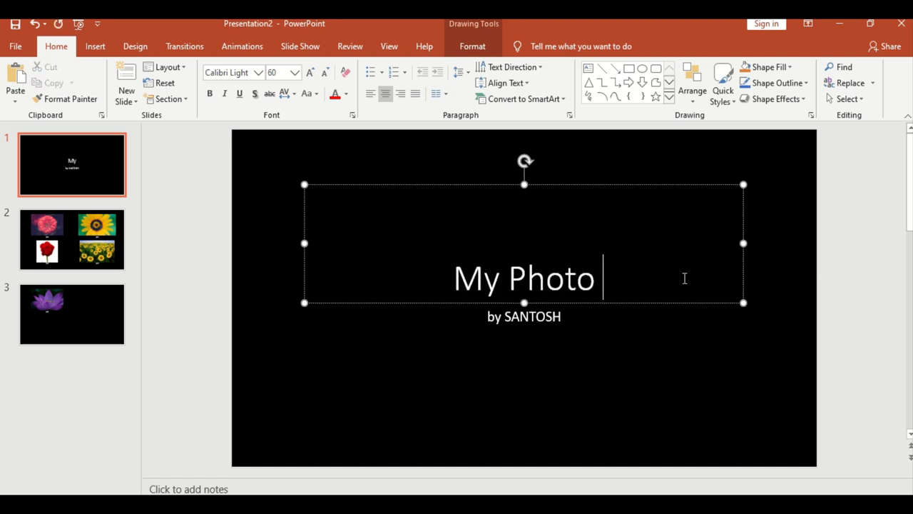
text(alb)
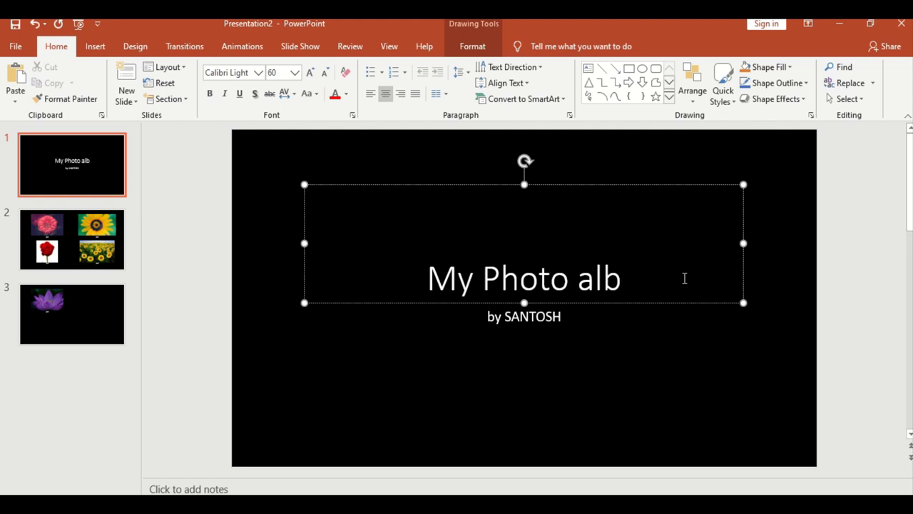
text(um)
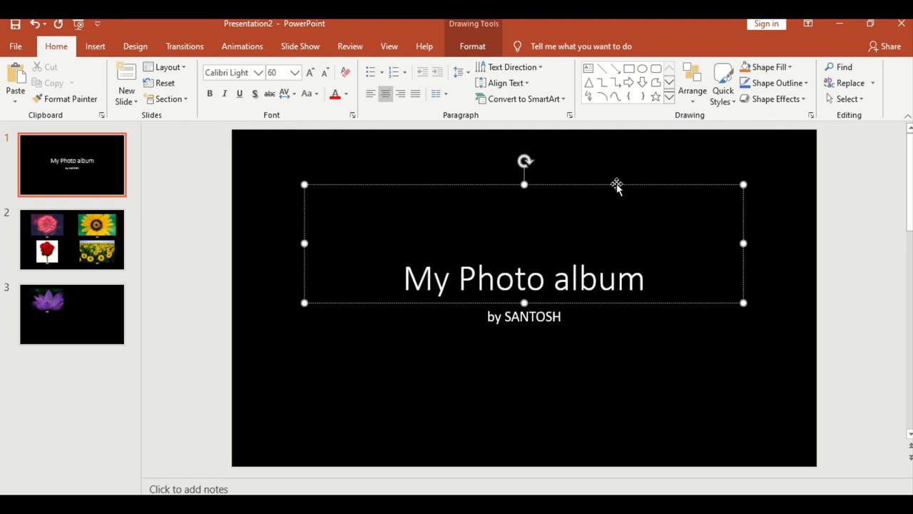
click(127, 249)
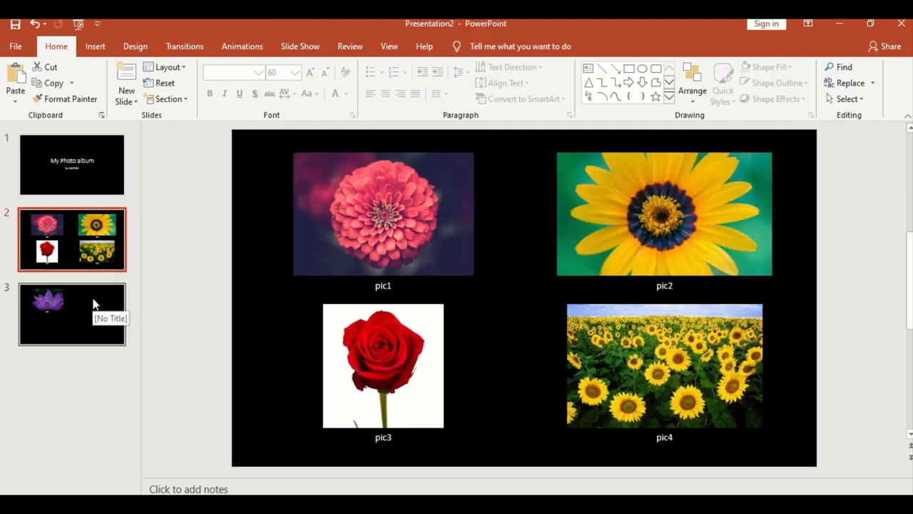
Step: From slide 3, open the Edit Photo Album dialog via the Photo Album menu
click(93, 303)
click(99, 238)
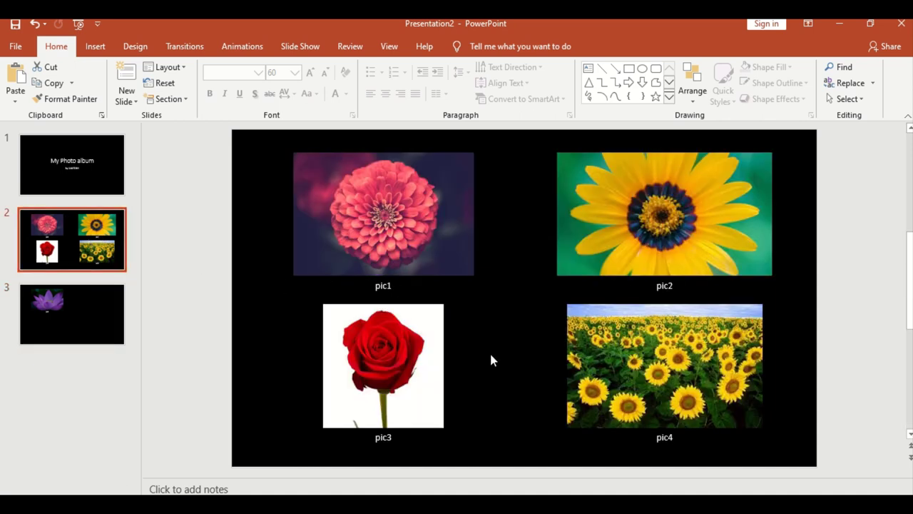
click(67, 295)
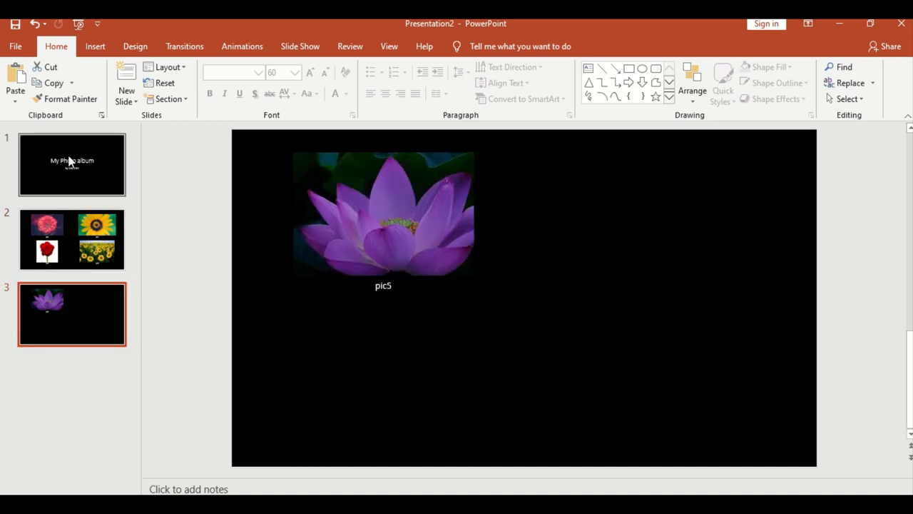
click(94, 46)
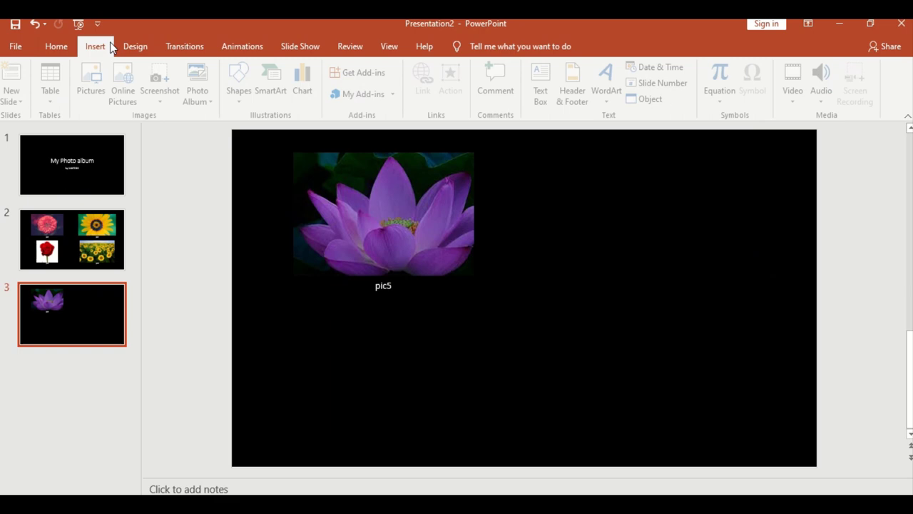
click(170, 108)
click(203, 102)
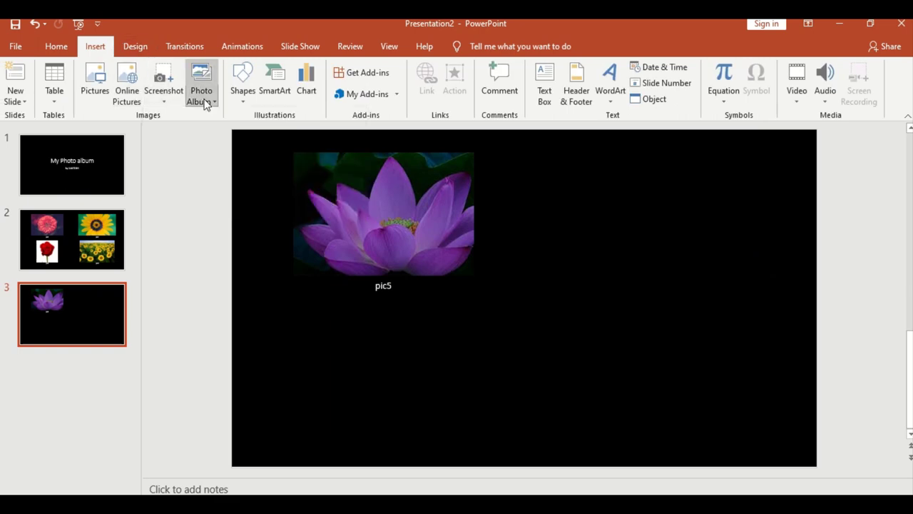
click(203, 102)
click(211, 134)
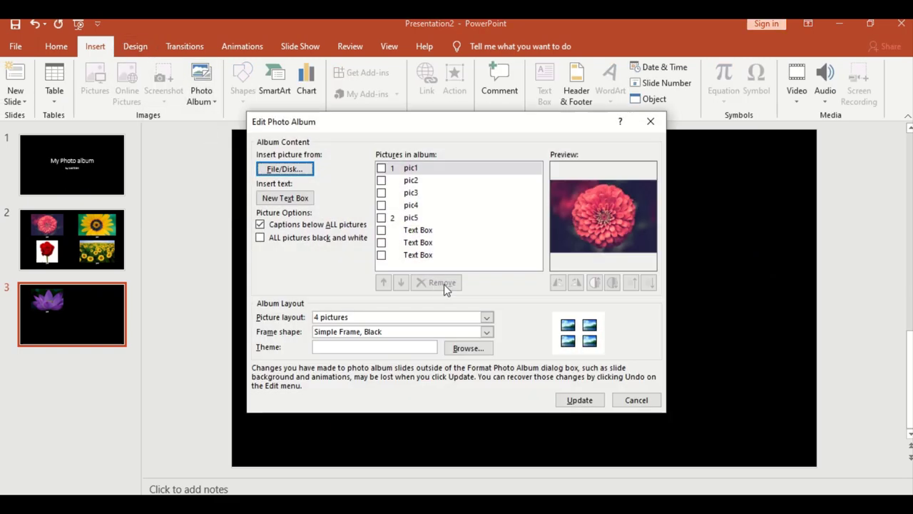
Step: Change the album's picture layout to 2 pictures per slide and update it
click(367, 318)
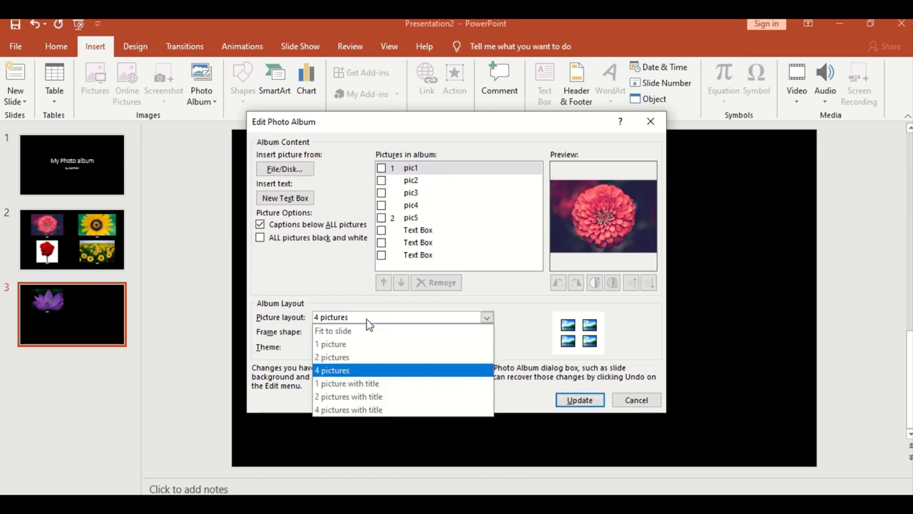
click(356, 361)
click(579, 400)
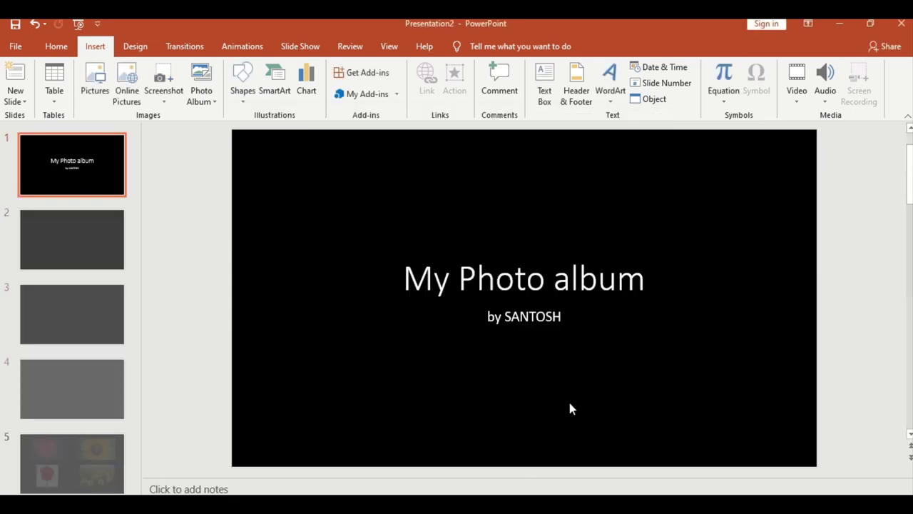
Step: Browse the rebuilt album's slides, ending back on the title slide
click(79, 243)
click(91, 317)
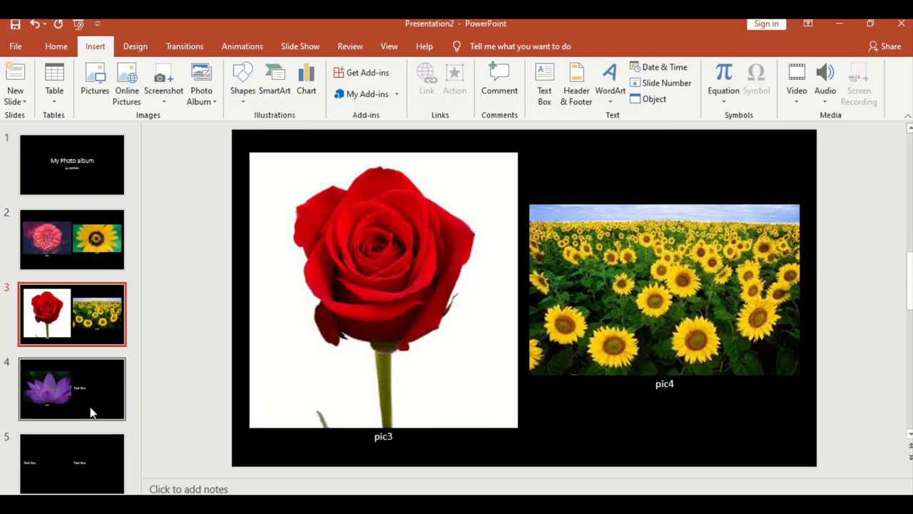
click(90, 400)
click(79, 313)
click(77, 243)
click(75, 186)
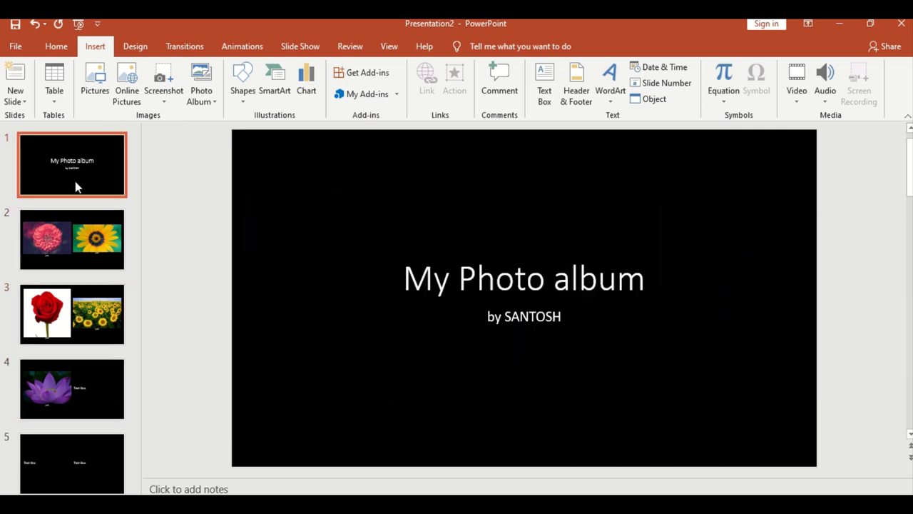
click(210, 104)
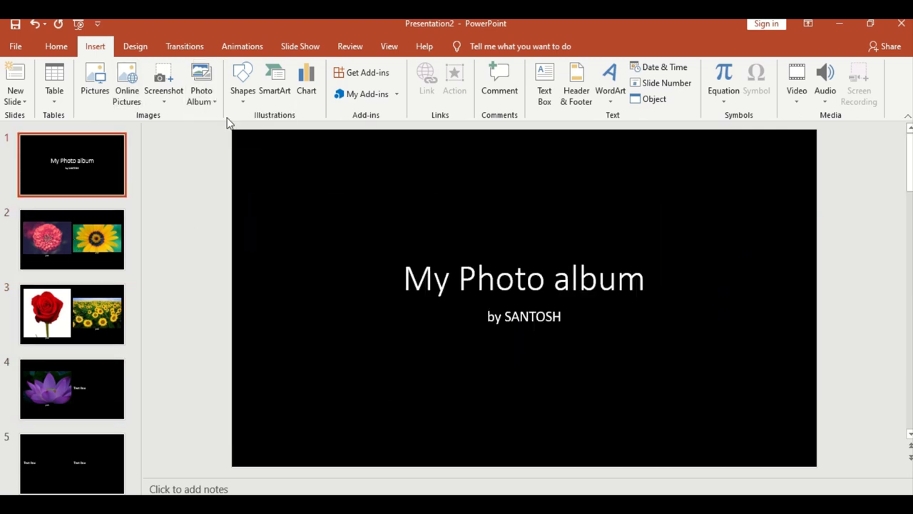
Step: Draw a blue Left-Right Arrow across the top of the title slide
click(242, 93)
scroll(316, 425, down, 1)
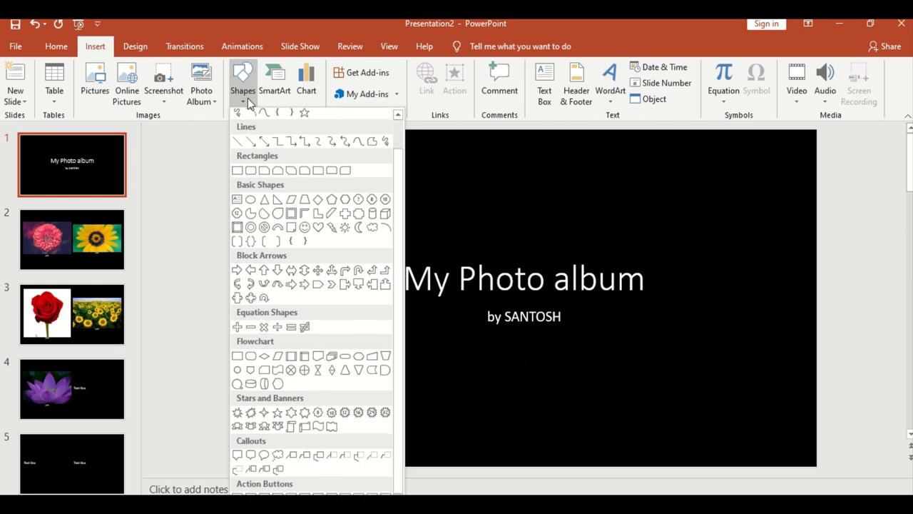
click(53, 49)
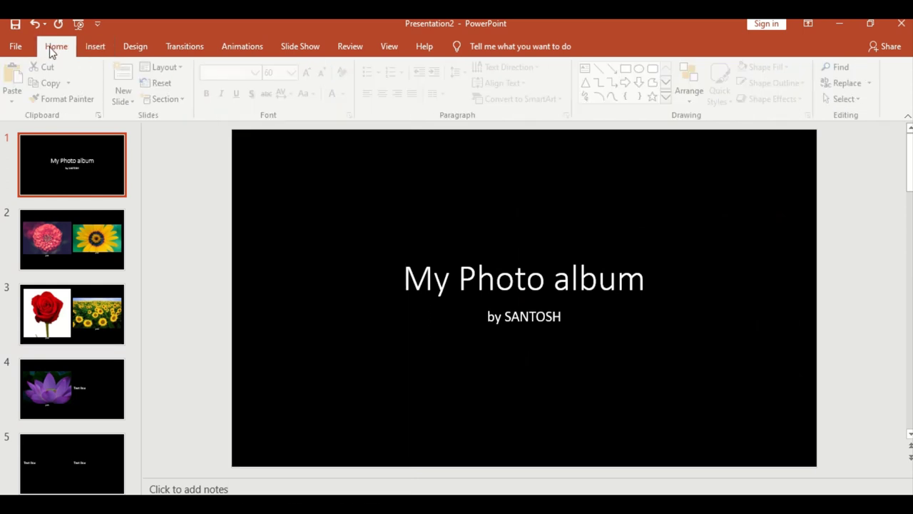
click(669, 97)
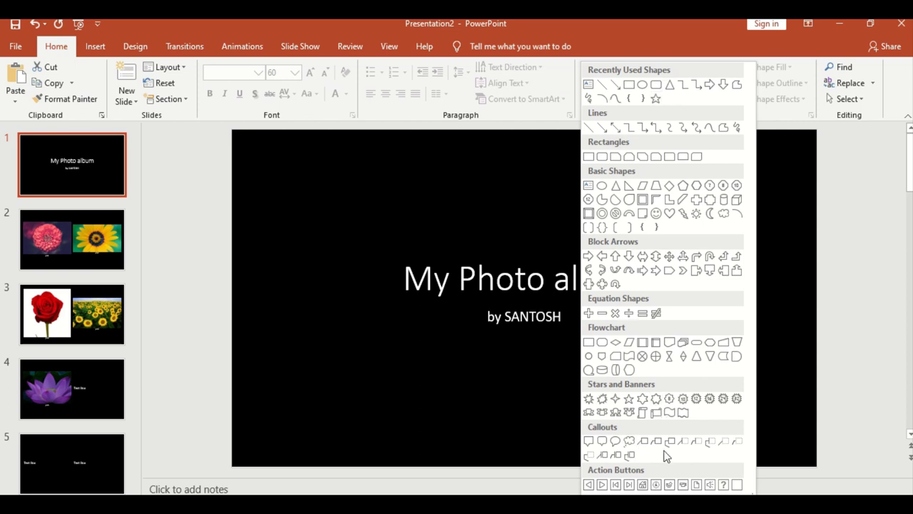
click(95, 46)
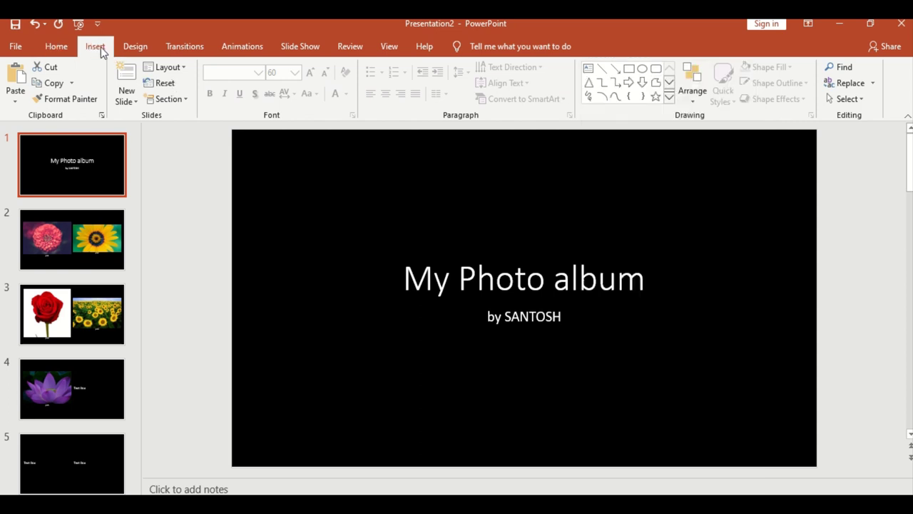
click(95, 47)
click(243, 86)
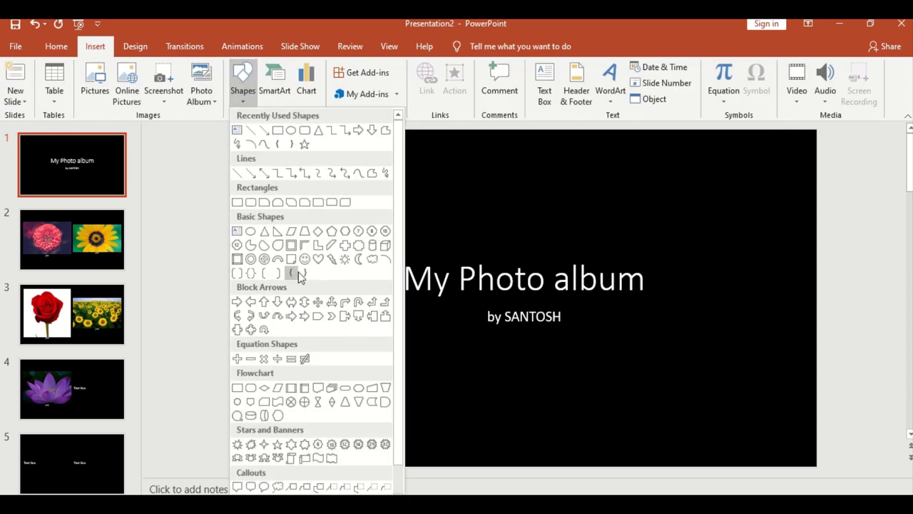
click(291, 302)
mouse_move(278, 163)
mouse_down()
mouse_move(475, 228)
mouse_move(782, 228)
mouse_up()
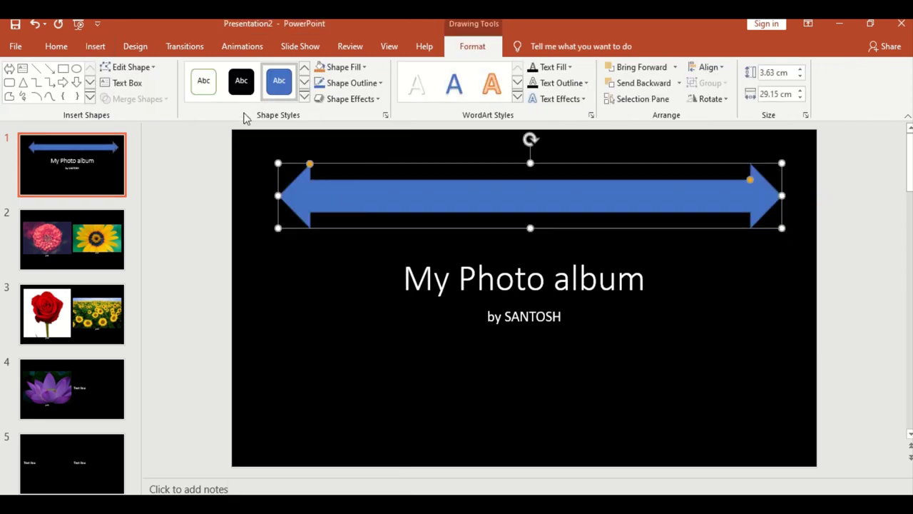
Step: Draw a Striped Right Arrow along the slide bottom and give it a yellow shape style
click(95, 46)
click(243, 100)
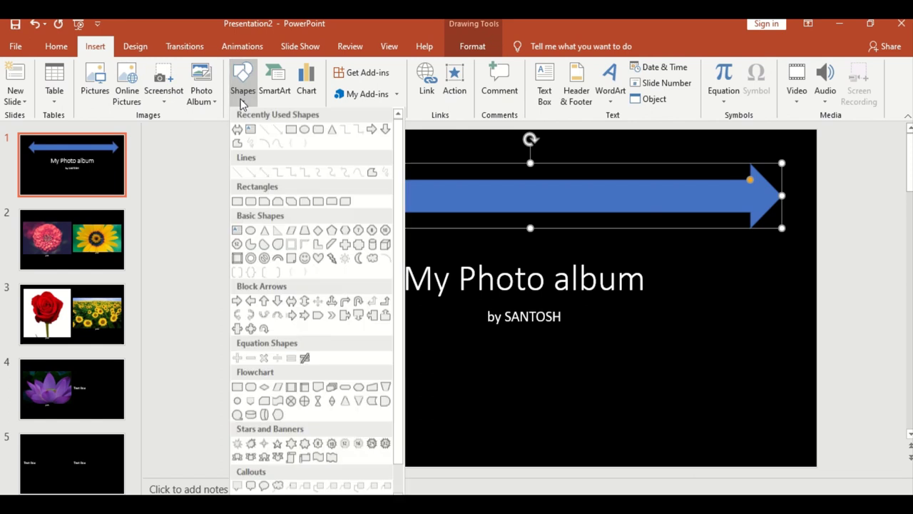
click(290, 319)
drag(278, 345, 758, 439)
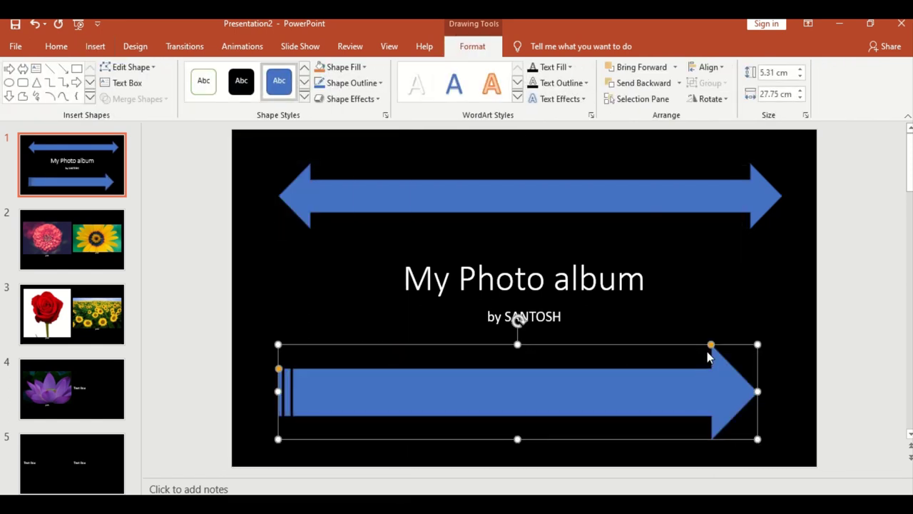
click(304, 99)
click(354, 152)
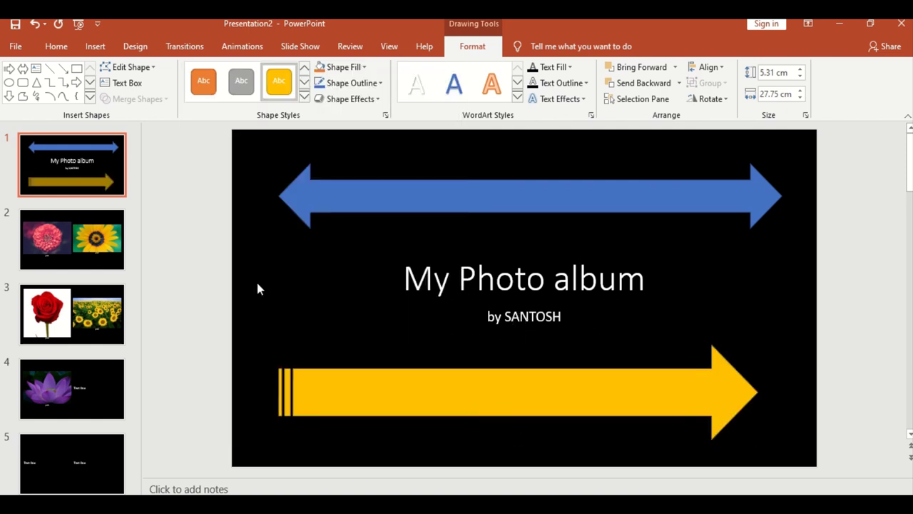
Step: Check the arrow, title and subtitle selections, then show slide 2 with pic1 and pic2
click(256, 280)
click(476, 388)
click(492, 280)
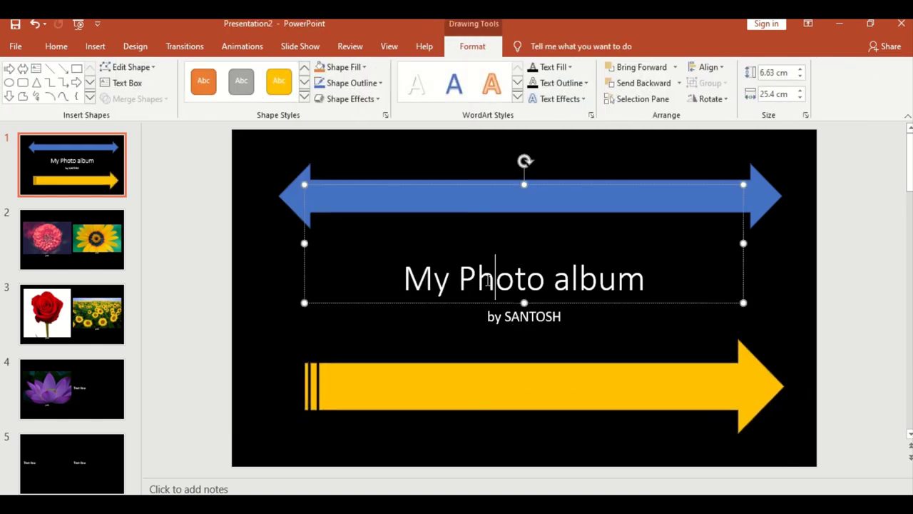
click(94, 46)
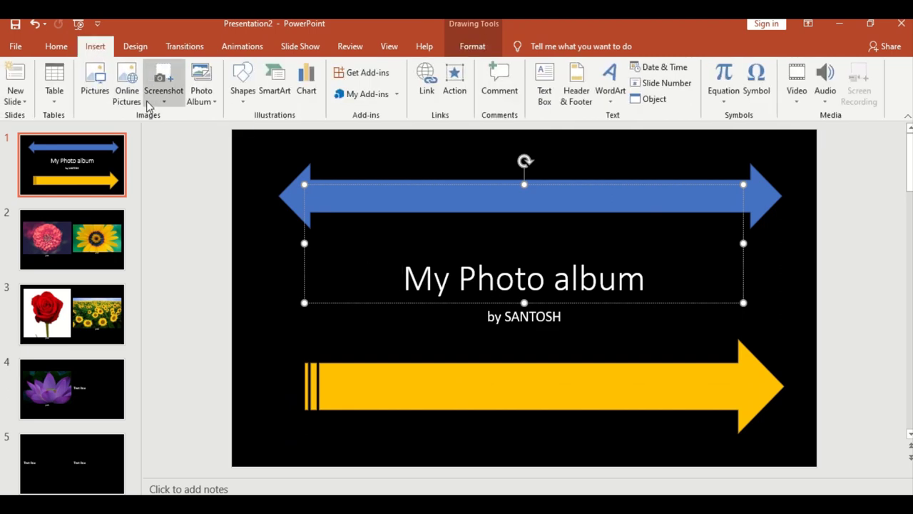
click(504, 318)
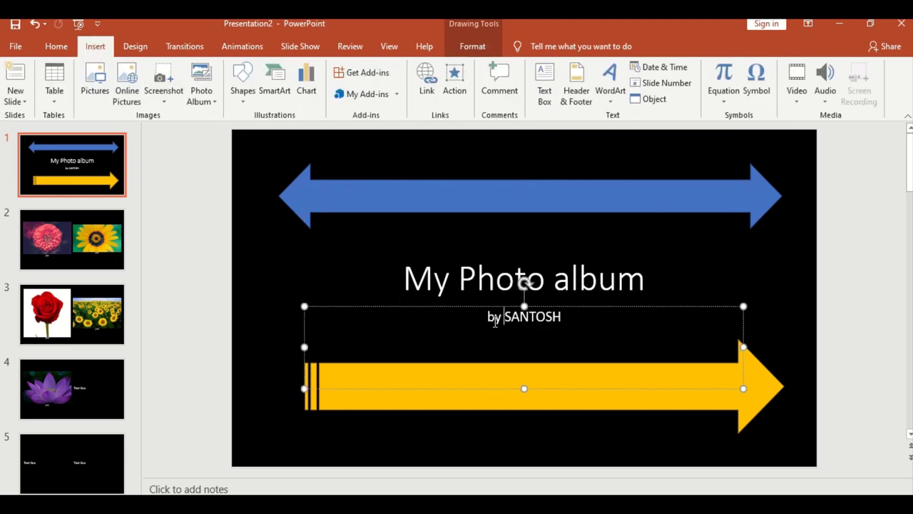
click(464, 305)
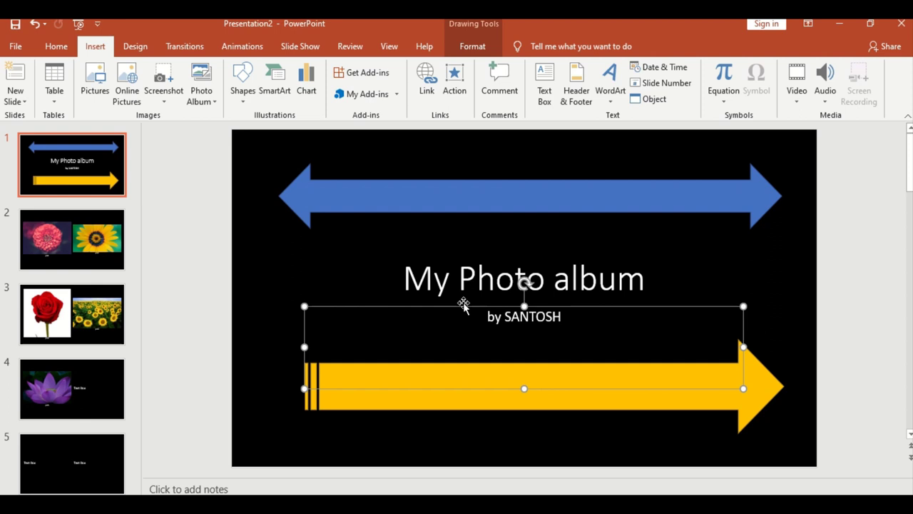
click(263, 300)
click(118, 235)
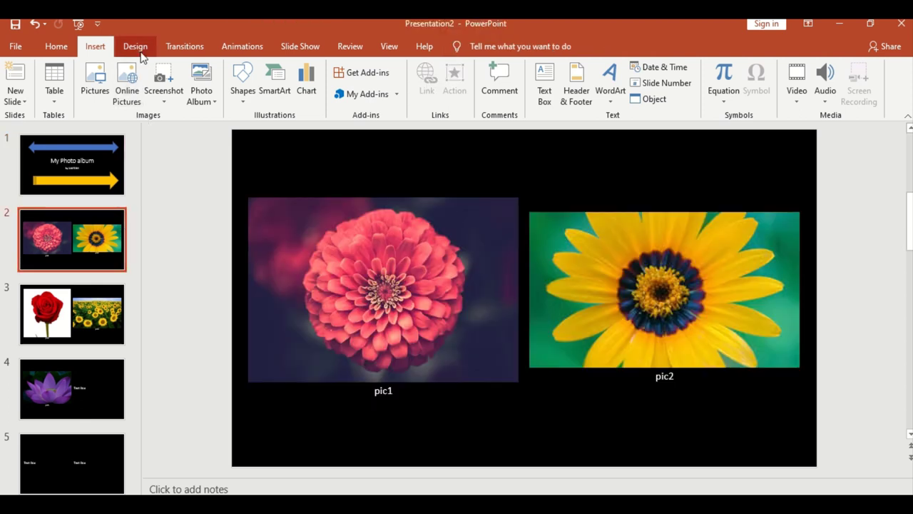
Step: Insert a Multidirectional Cycle SmartArt graphic from the Cycle category onto slide 2
click(132, 52)
click(93, 48)
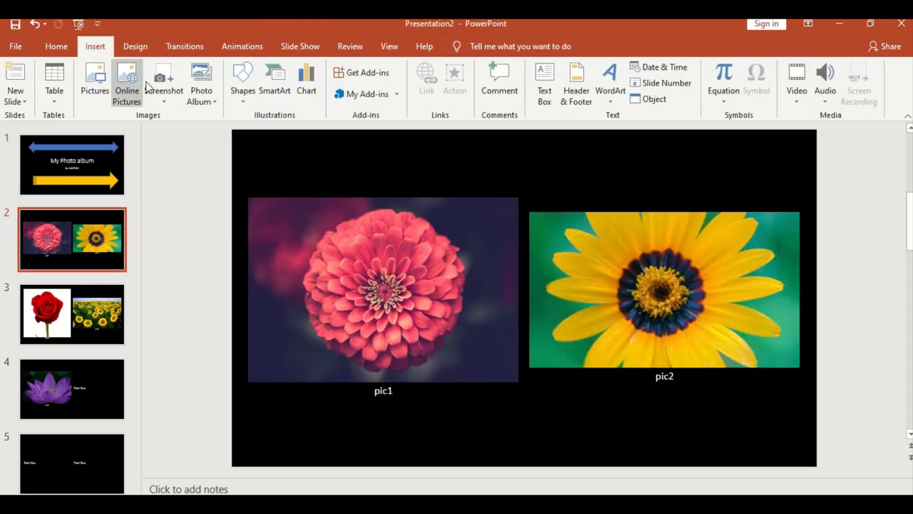
click(200, 101)
click(242, 98)
click(272, 98)
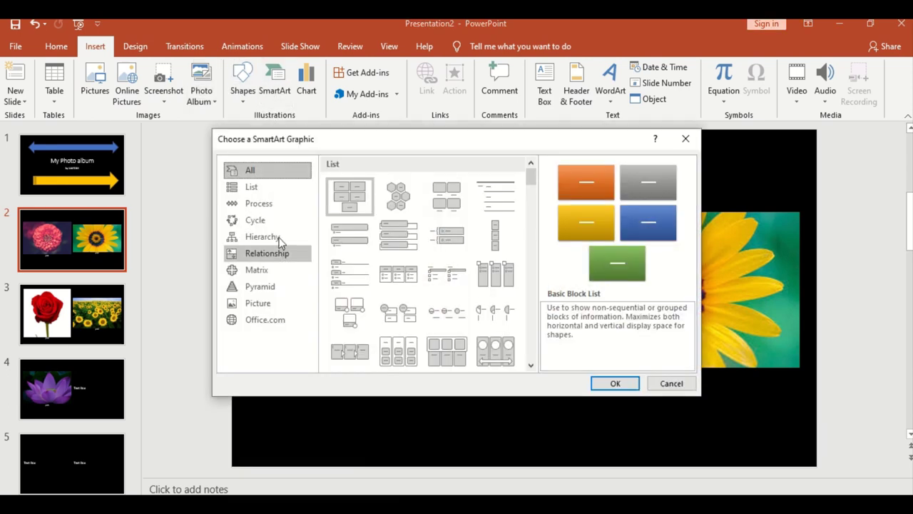
click(254, 220)
click(397, 221)
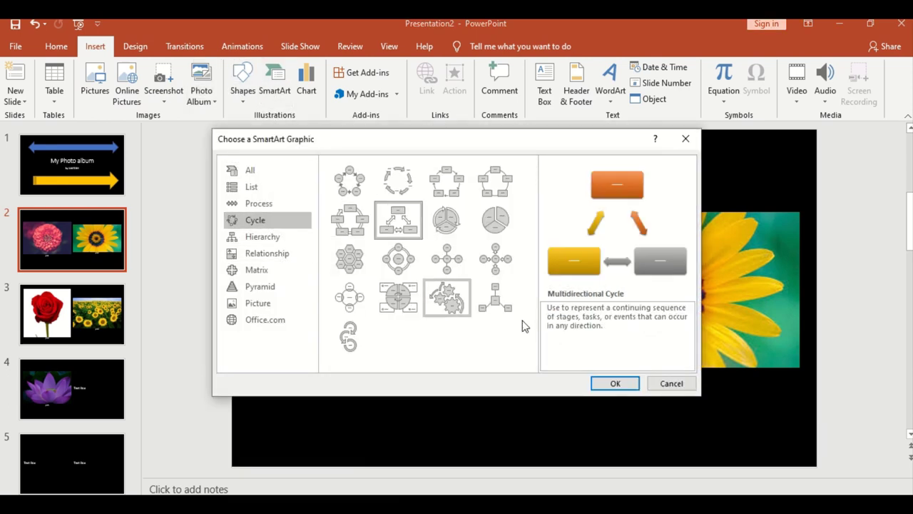
click(611, 385)
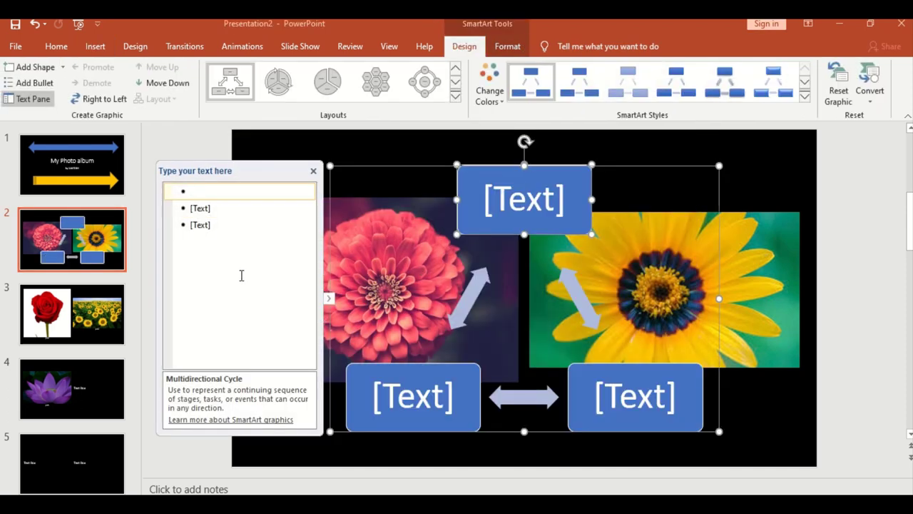
Step: Label the cycle diagram's three boxes WATER, ENERGY and SKLFJKL
text(WATE)
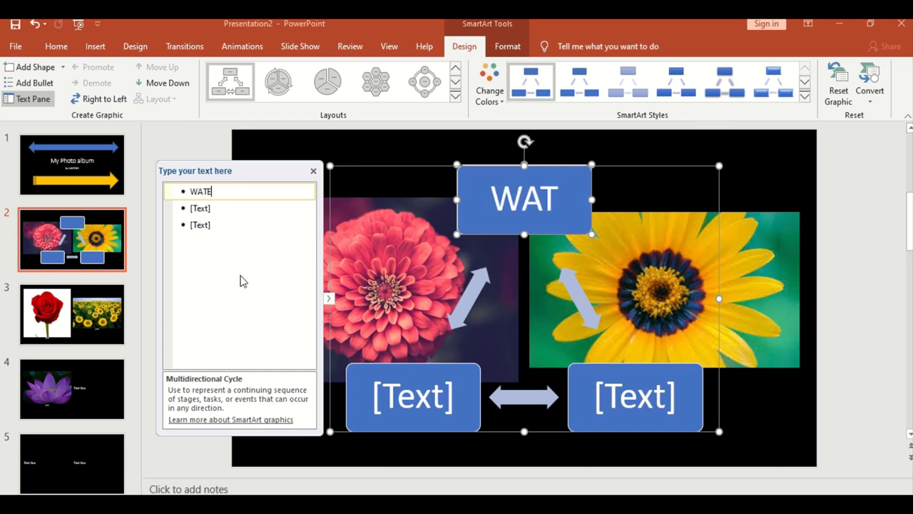
text(R)
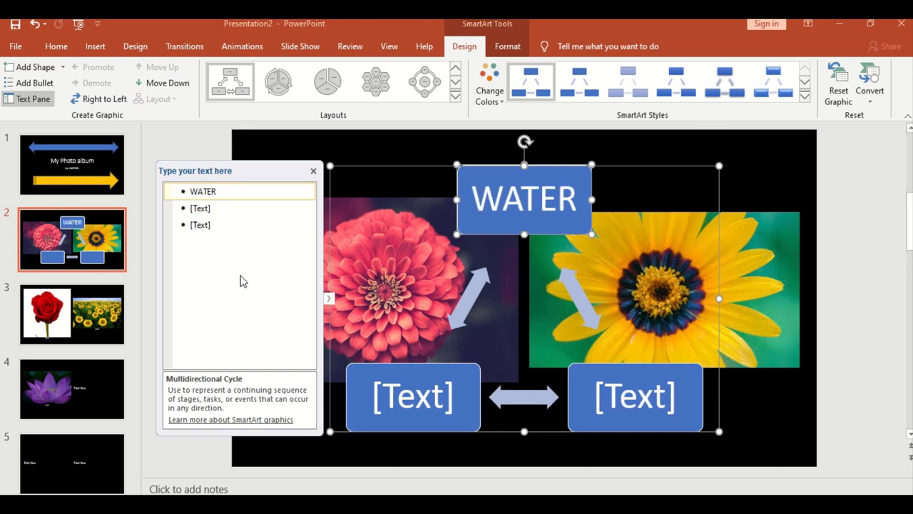
click(215, 211)
text(E)
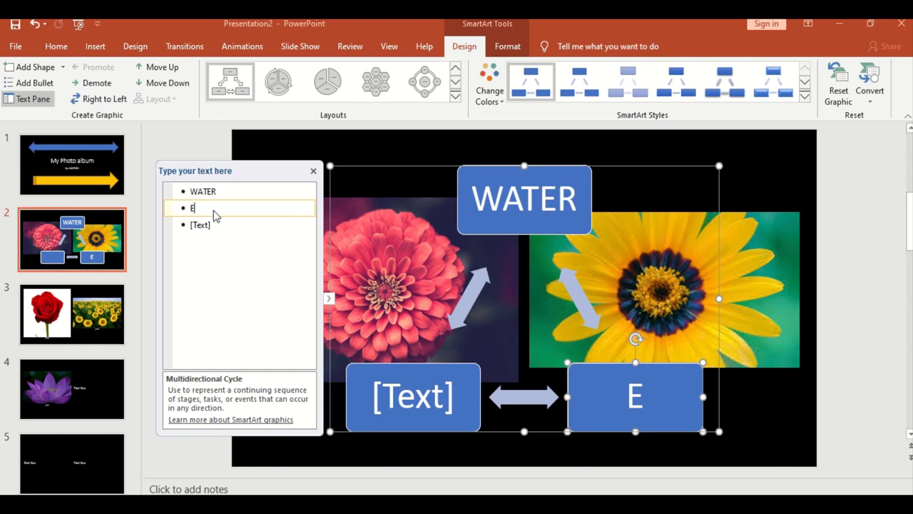
text(NER)
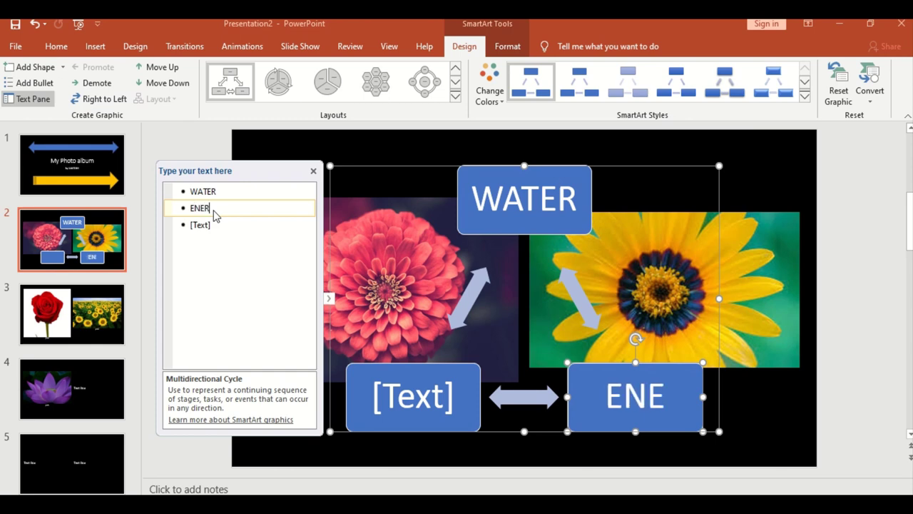
text(GY)
key(Tab)
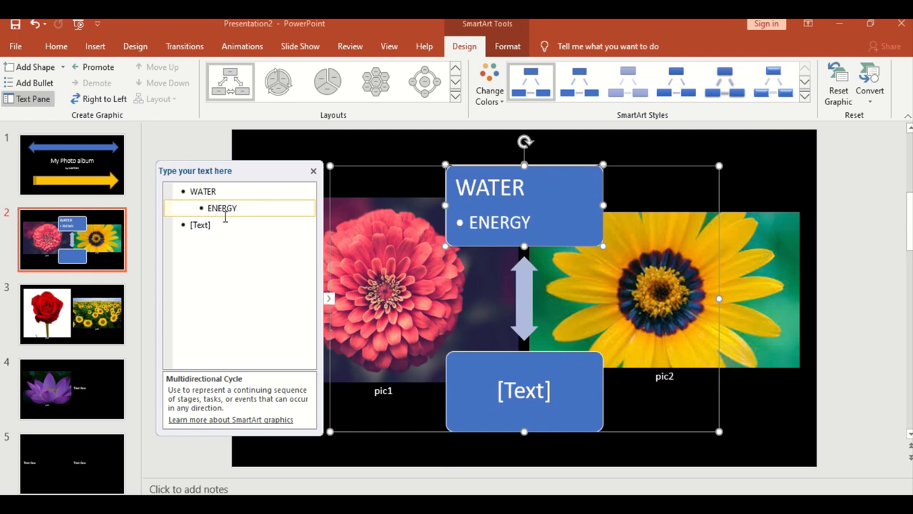
key(shift+Tab)
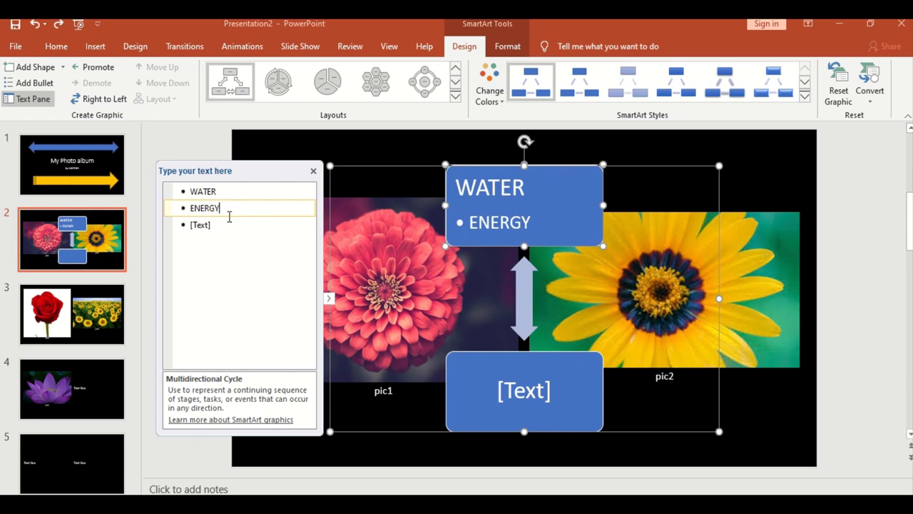
click(200, 223)
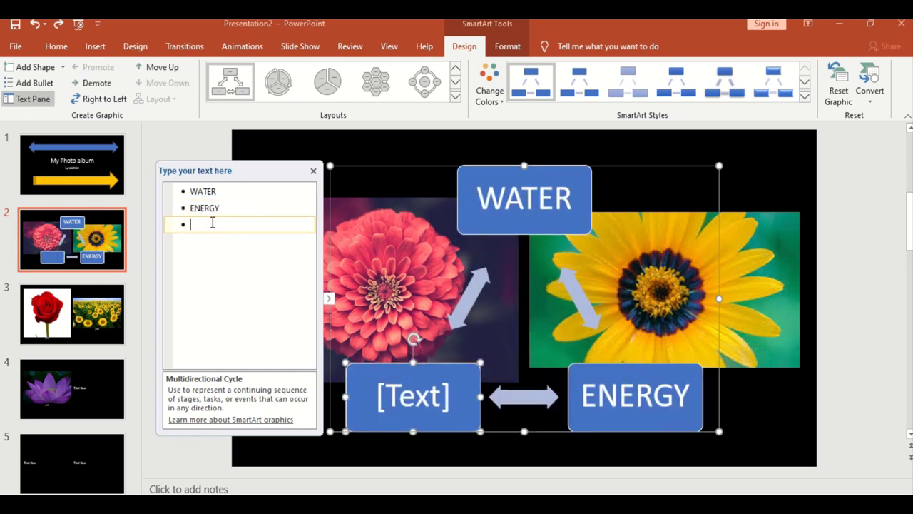
text(LOV)
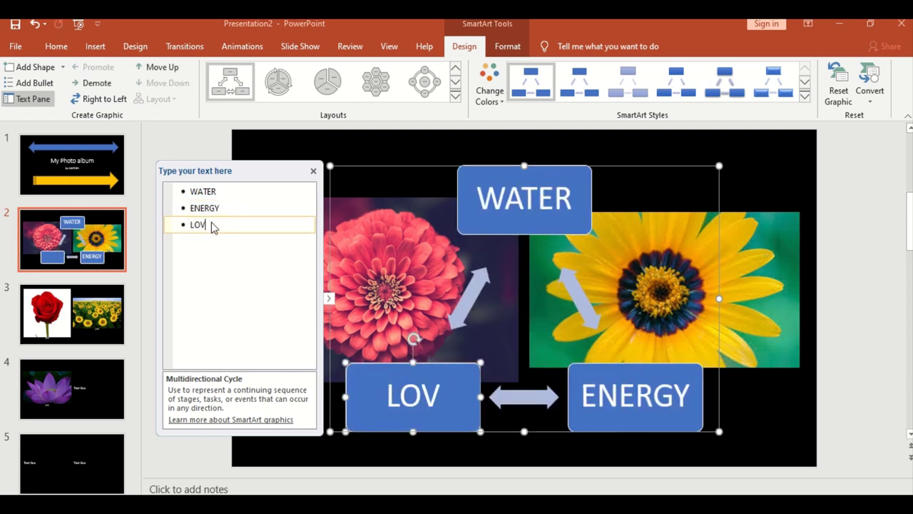
key(BackSpace)
key(BackSpace)
text(SKL)
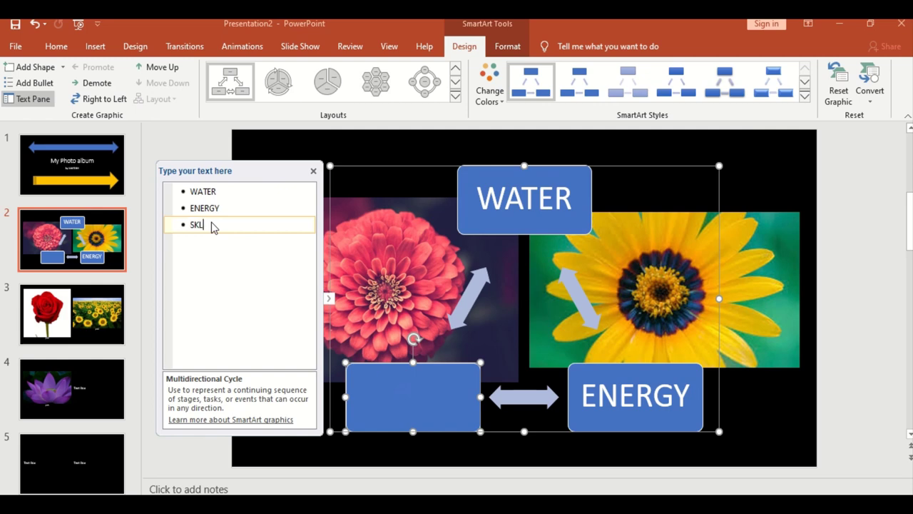
text(FJKL)
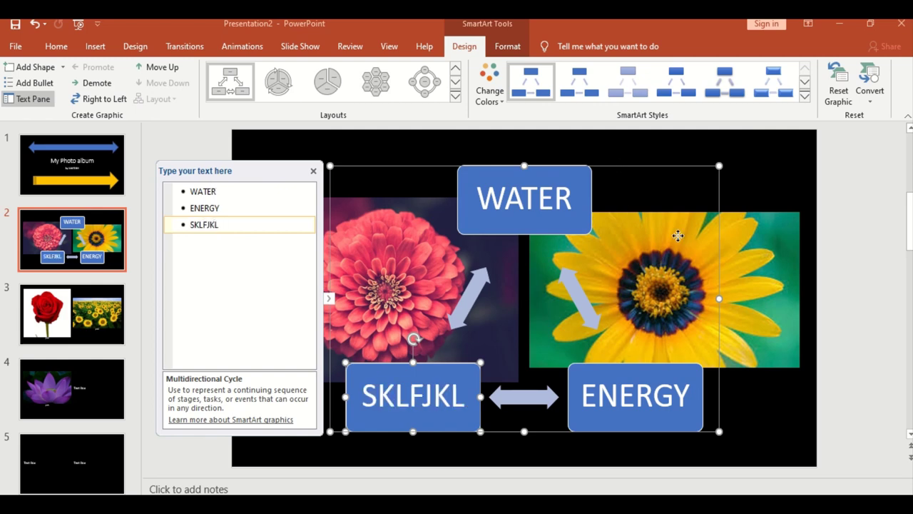
click(678, 235)
Step: Nudge the cycle diagram slightly to the right and deselect it
drag(646, 173, 670, 173)
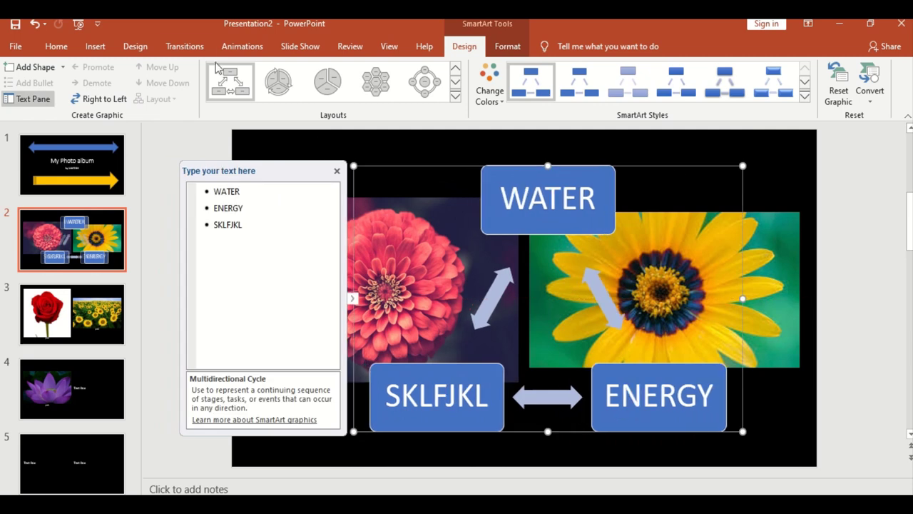
click(96, 47)
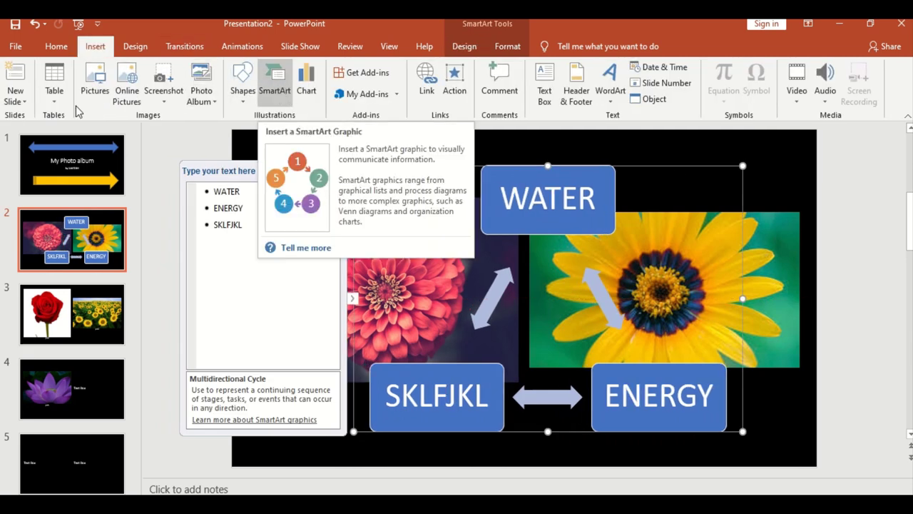
click(55, 46)
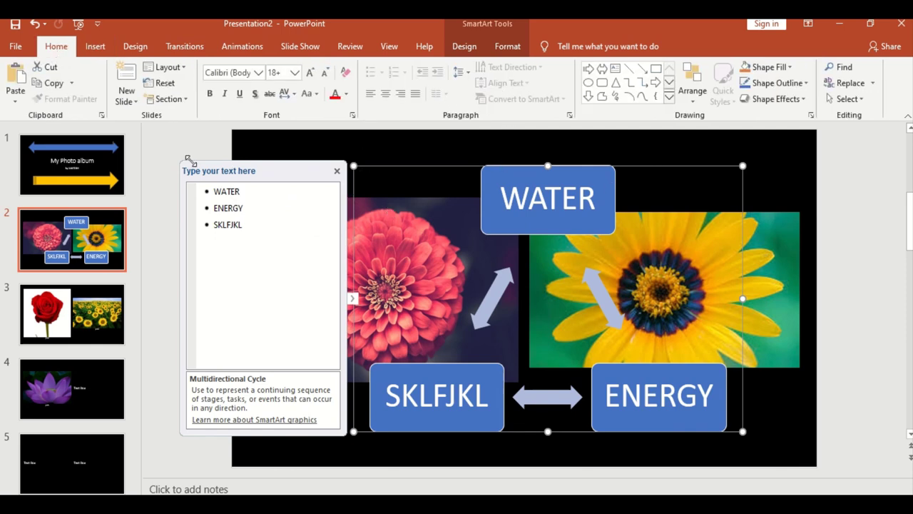
click(166, 162)
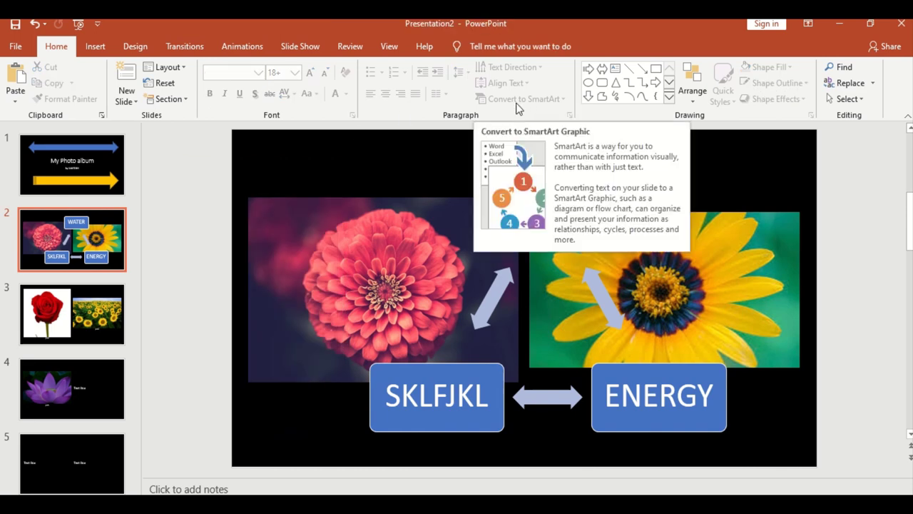
click(100, 47)
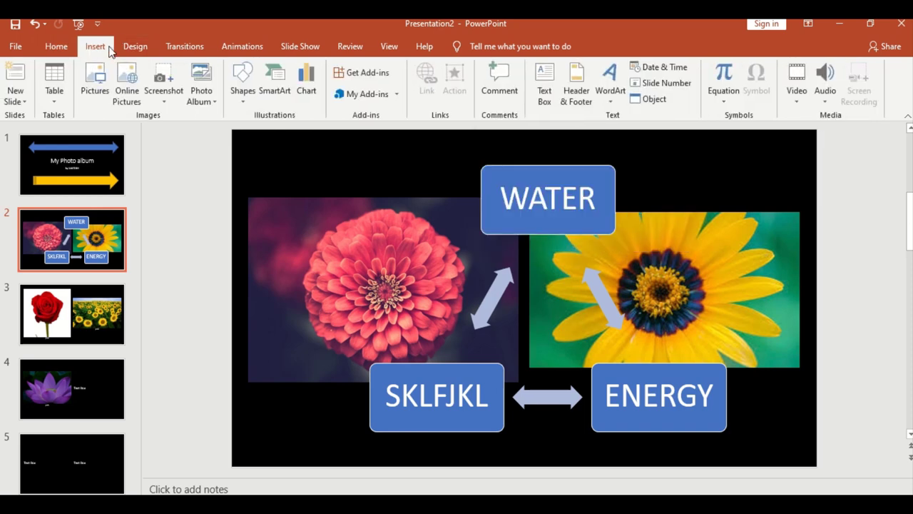
Step: Insert an X Y Scatter with Smooth Lines and Markers chart on slide 2
click(305, 101)
mouse_move(423, 198)
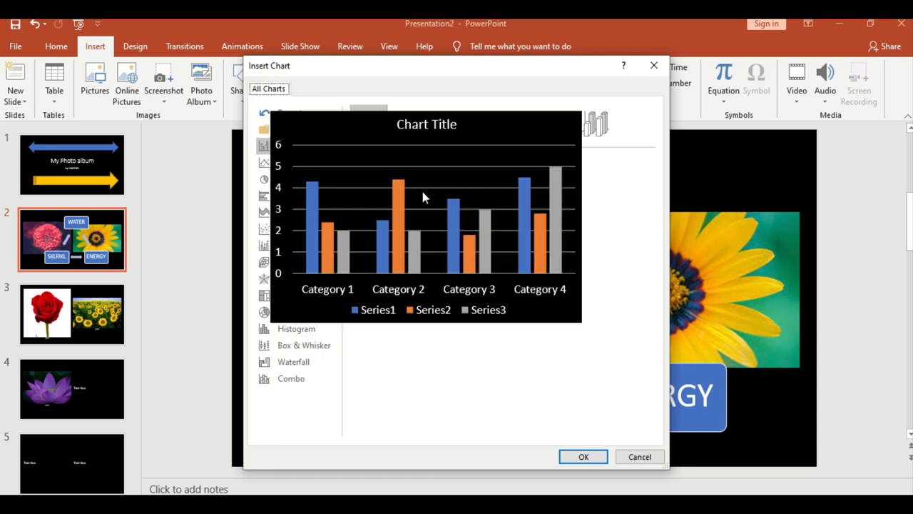
click(262, 179)
mouse_move(419, 156)
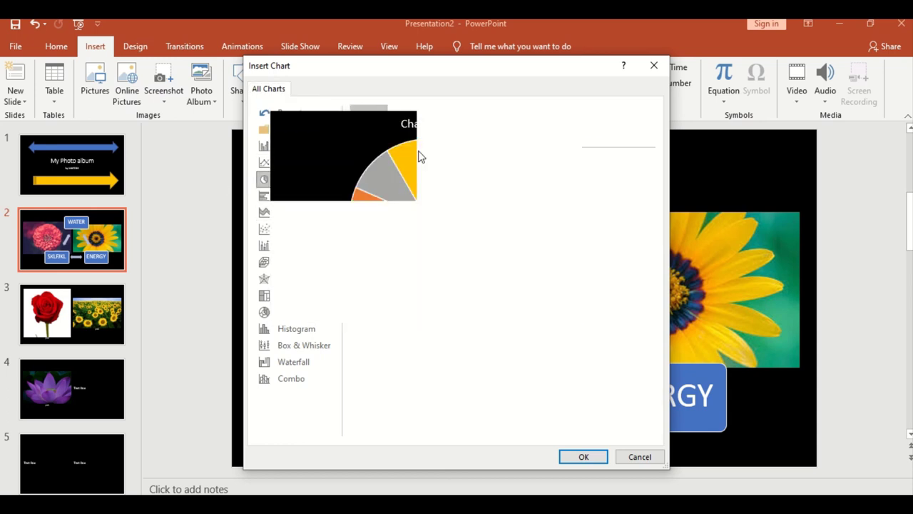
click(298, 234)
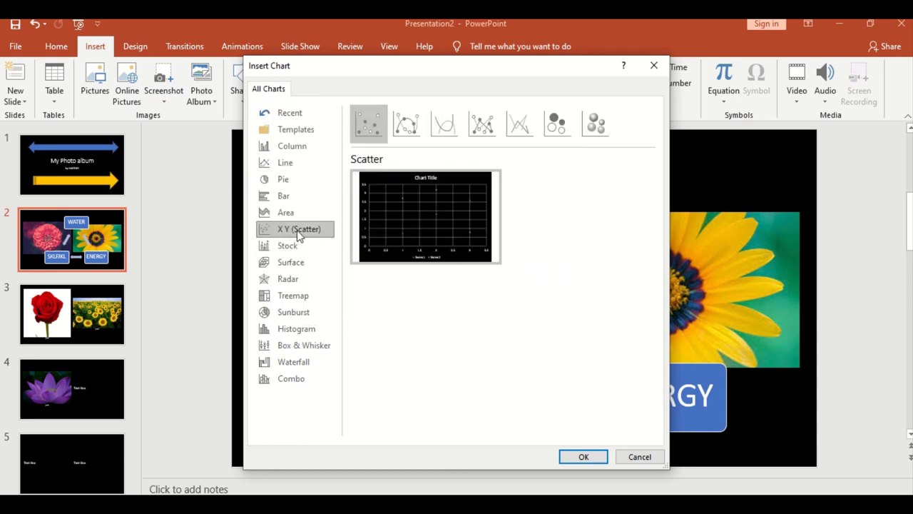
click(410, 128)
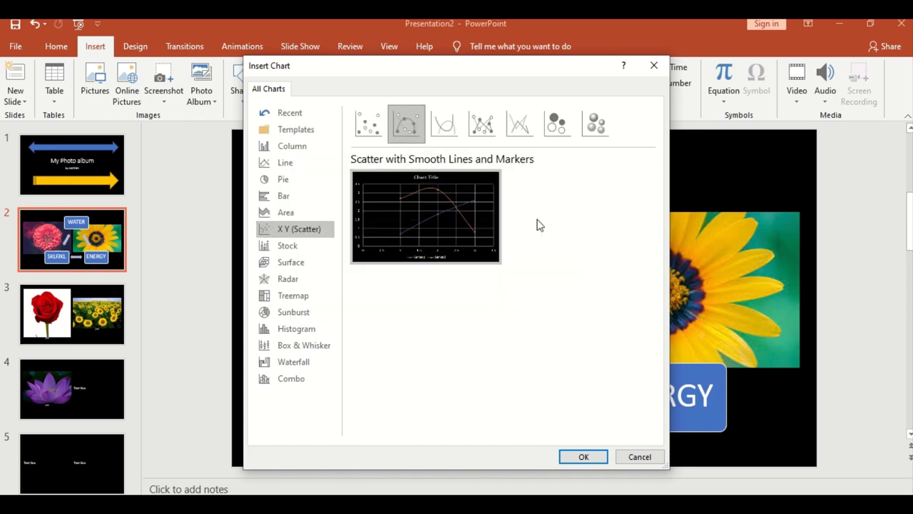
click(581, 452)
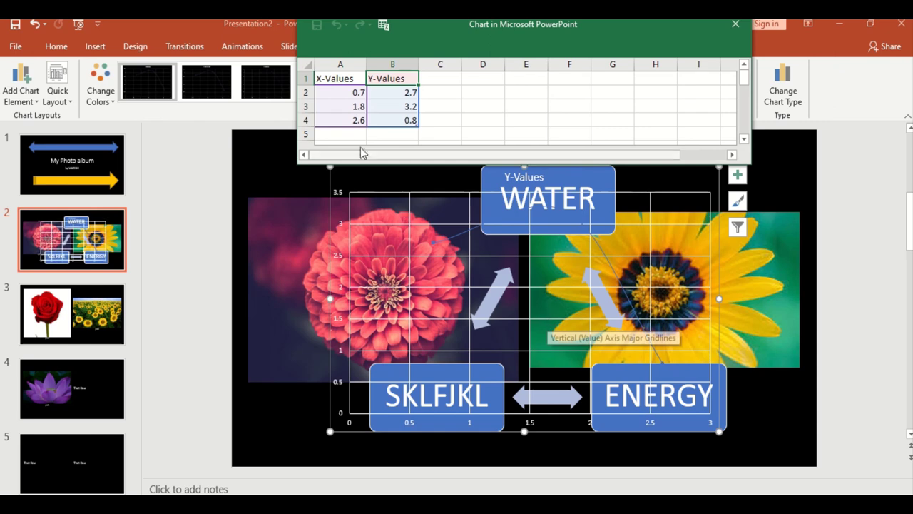
Step: Enter the scatter data points 24/25, 26/11 and 30/11 in cells A2:B4
click(359, 94)
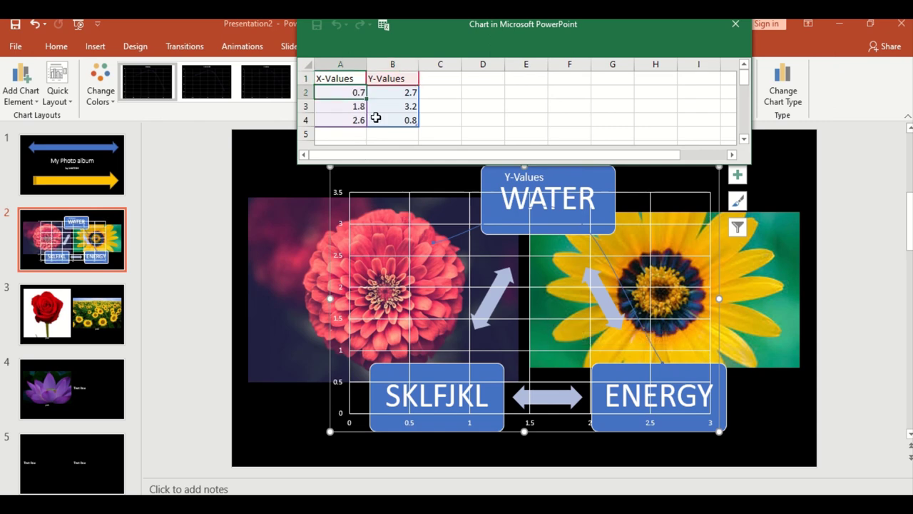
text(24)
key(Tab)
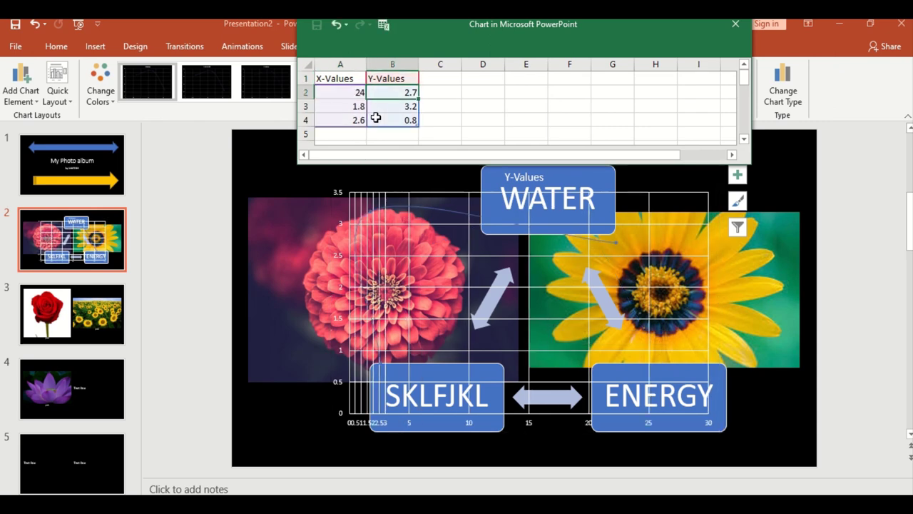
text(25)
key(Return)
text(26)
key(Tab)
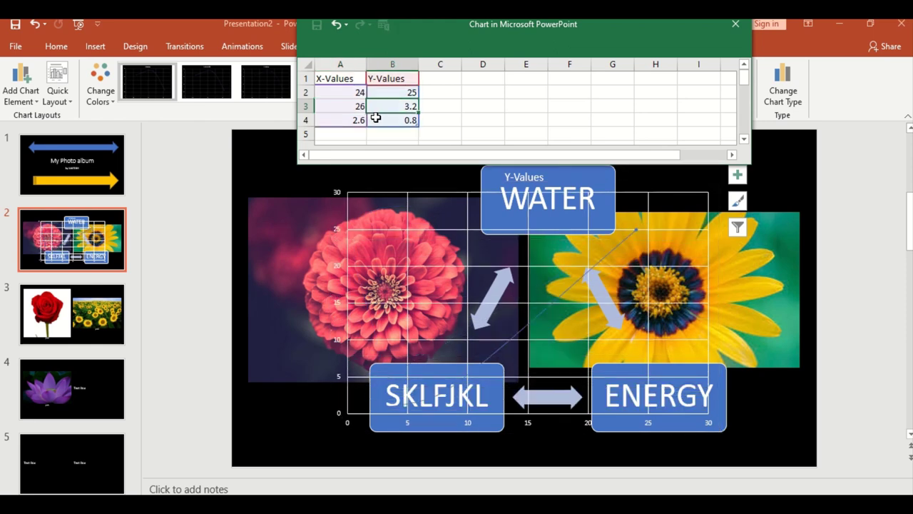
text(11)
key(Return)
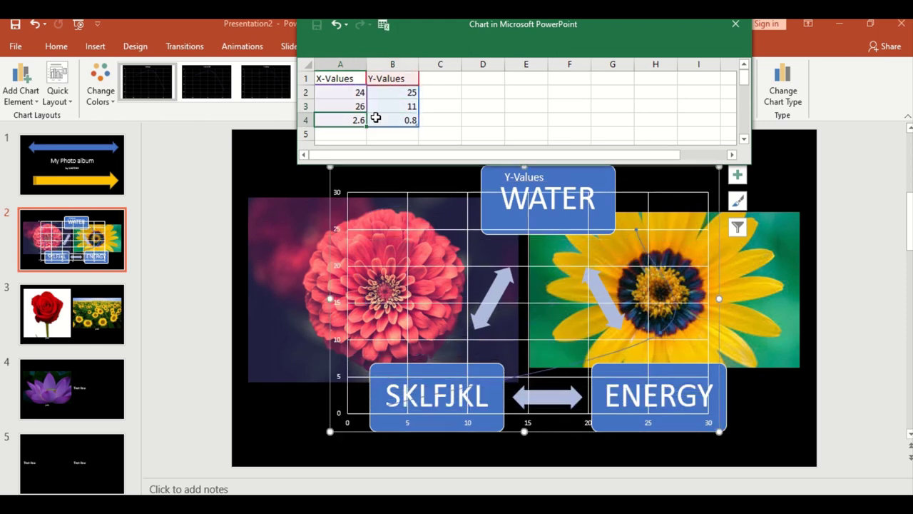
text(30)
key(Tab)
text(11)
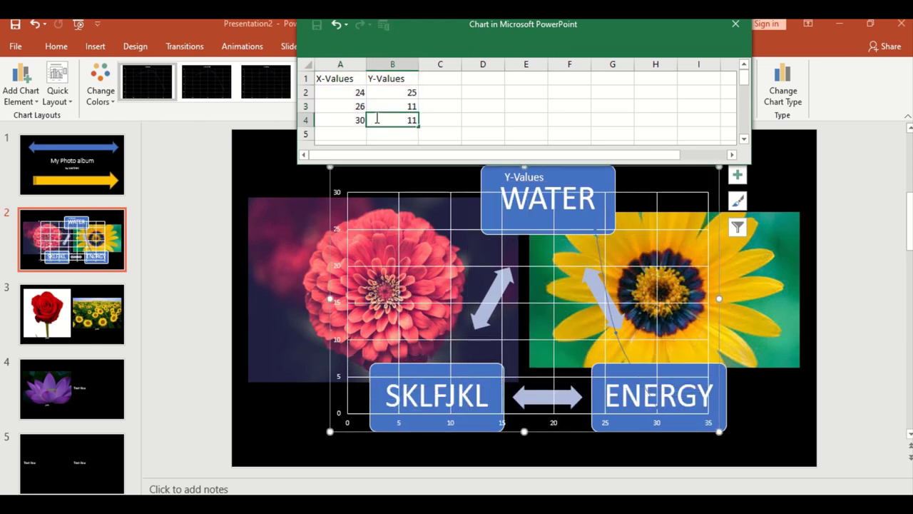
Step: Apply the second chart style to the scatter chart
click(359, 228)
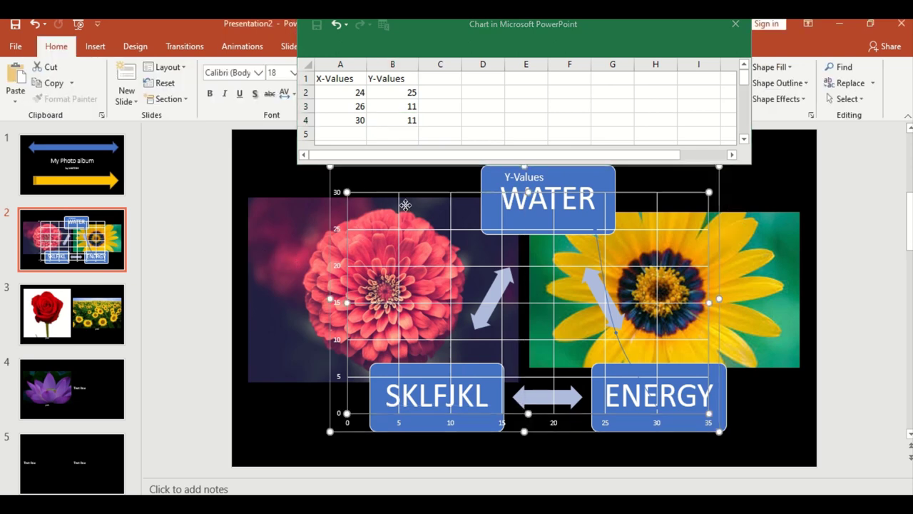
click(206, 80)
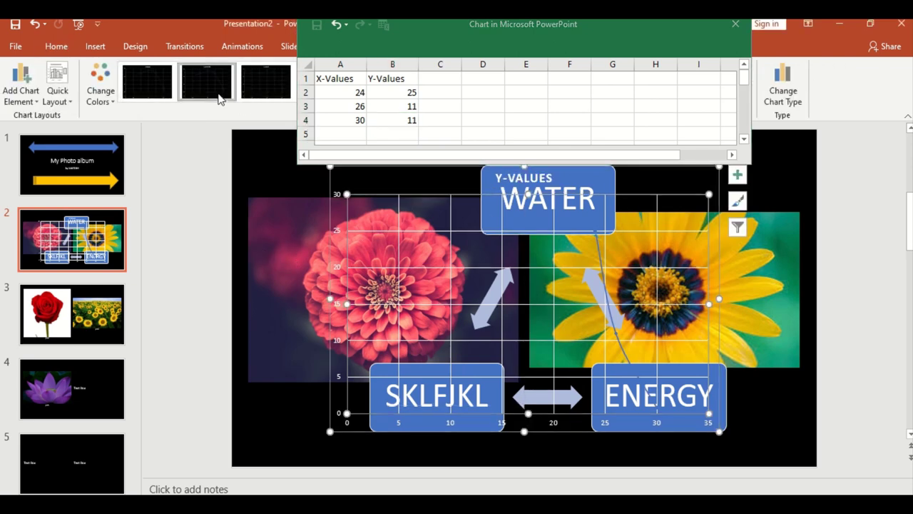
click(819, 239)
click(709, 199)
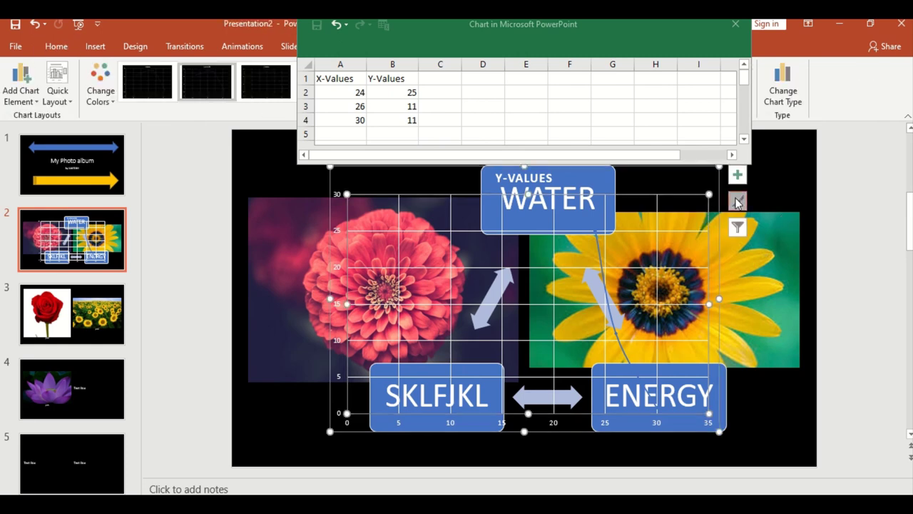
Step: Apply the white hatched chart style to the scatter chart
click(737, 201)
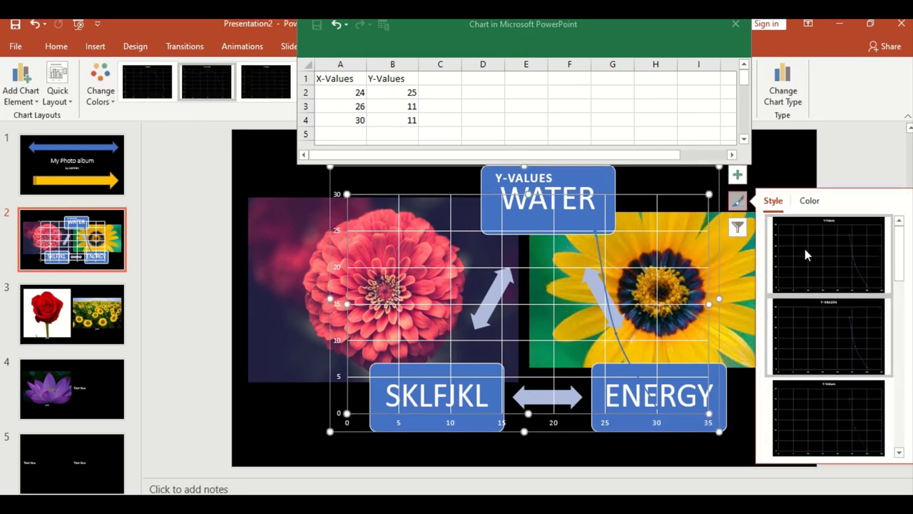
scroll(821, 400, down, 3)
click(828, 347)
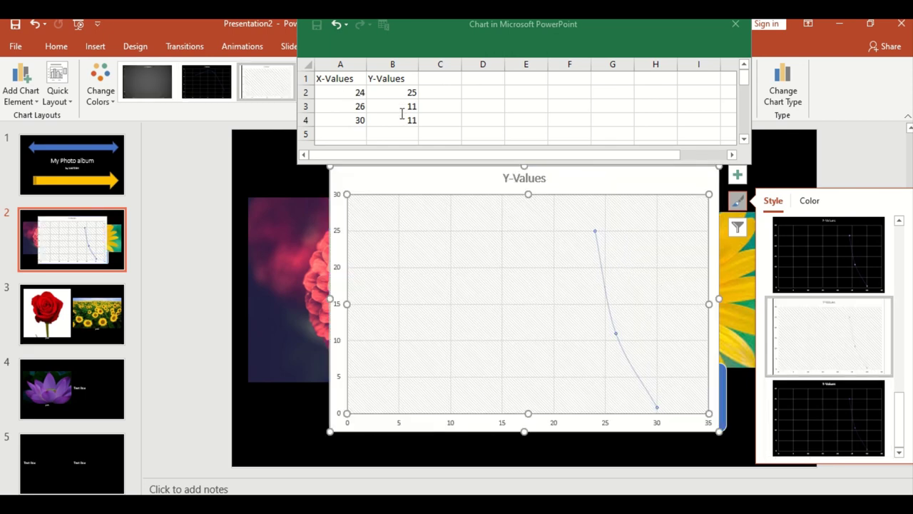
Step: Change the first two data points to 30/11 and 22/22, then click off the chart
click(361, 94)
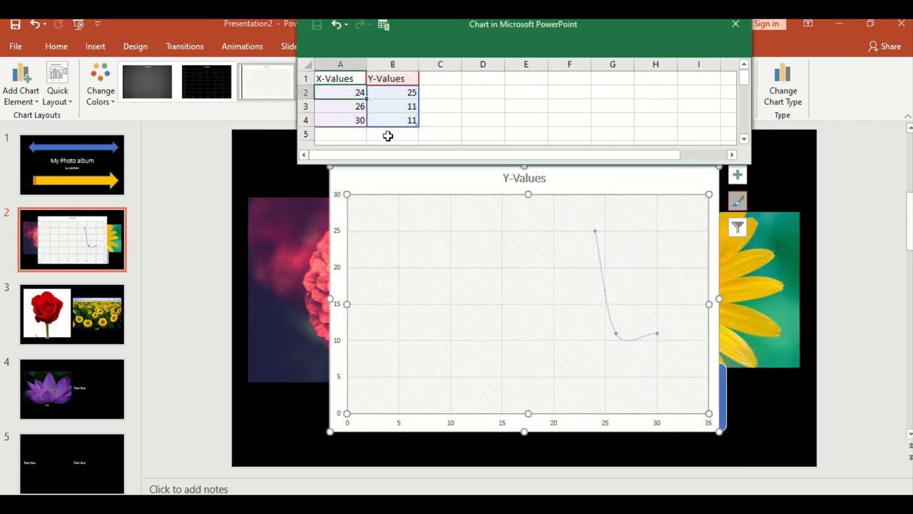
text(30)
key(Tab)
text(1)
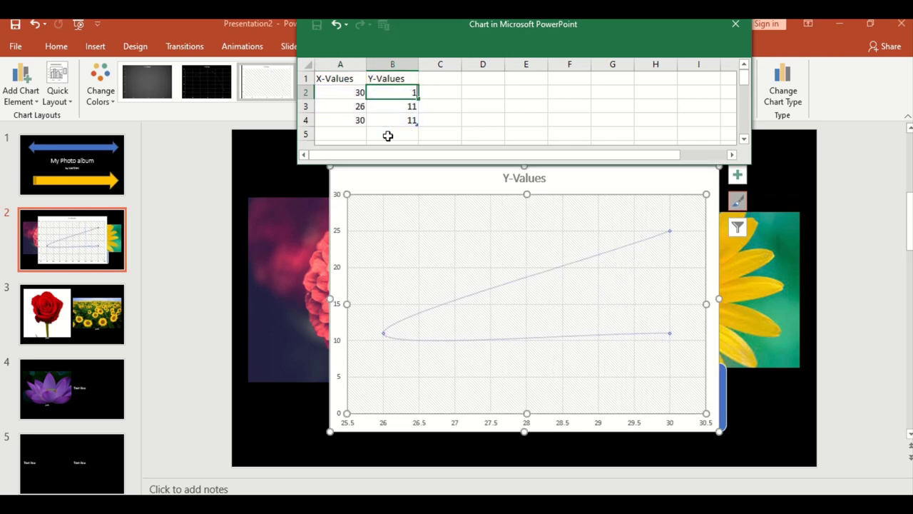
key(Return)
text(22)
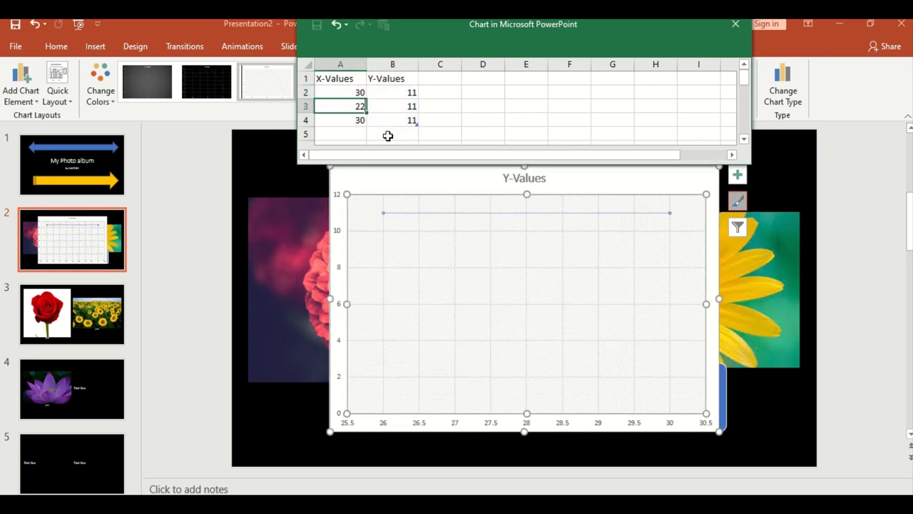
key(Tab)
text(22)
key(Return)
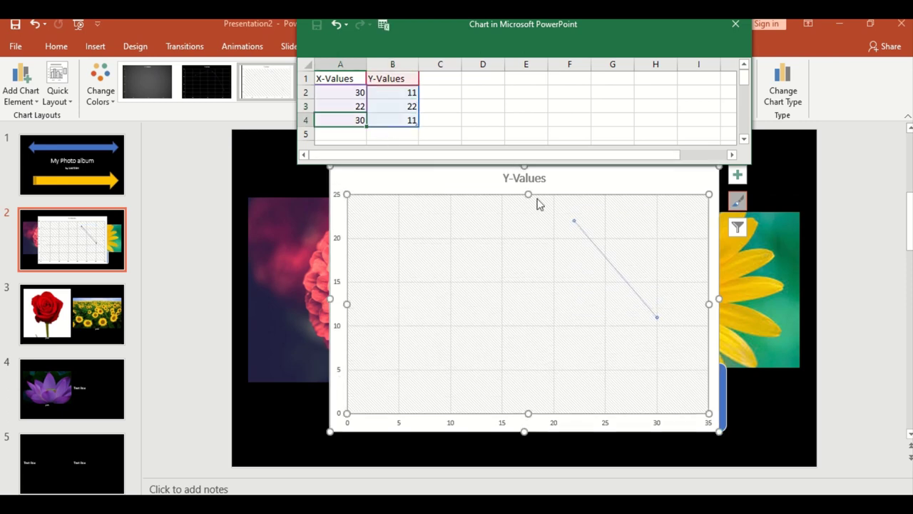
drag(189, 177, 418, 235)
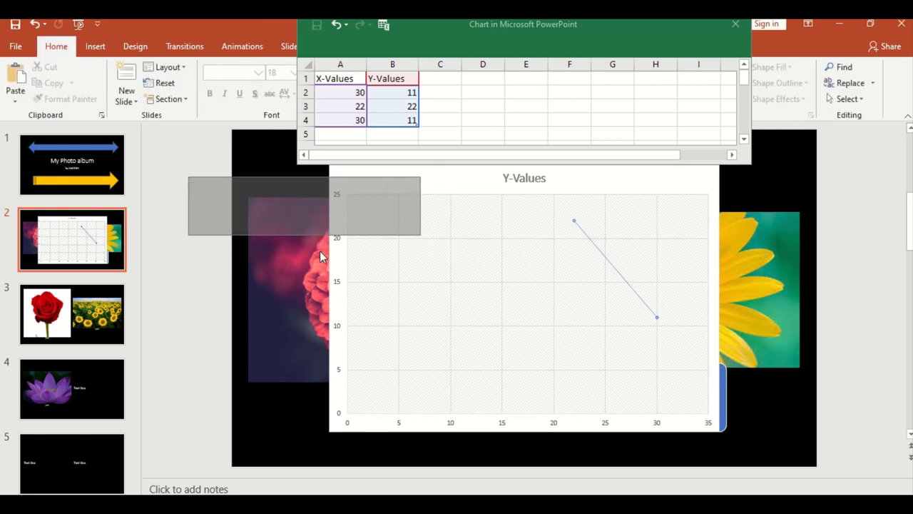
click(794, 389)
Step: Close the chart data sheet and open the Office Add-ins store
click(735, 27)
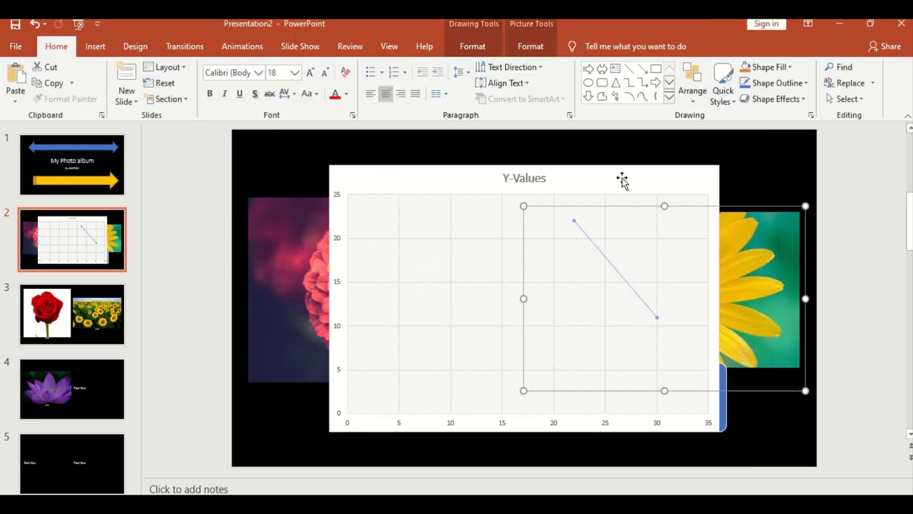
click(98, 47)
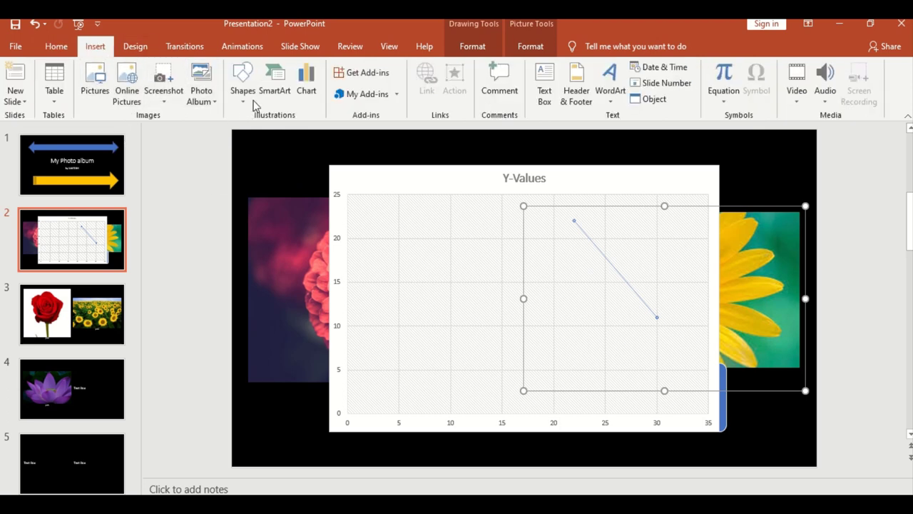
click(372, 74)
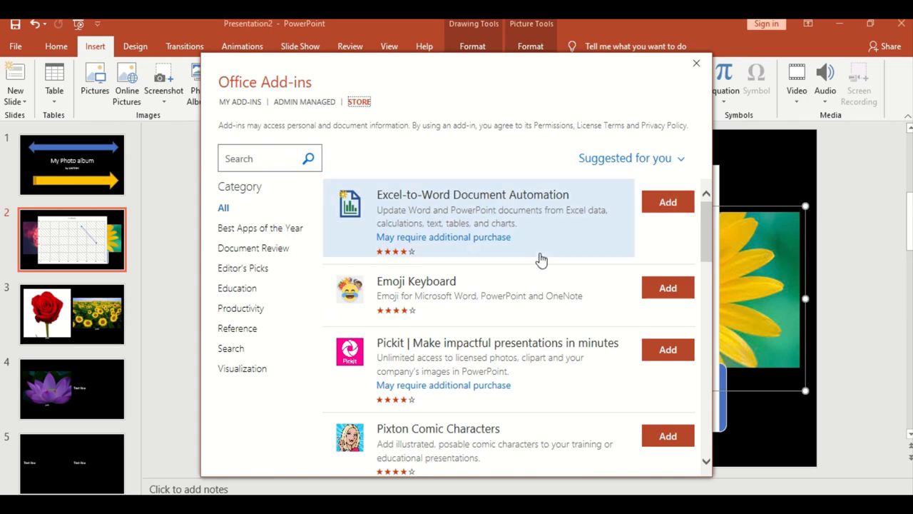
Step: Filter the add-ins to Productivity and choose to add Pixton Comic Characters
scroll(531, 279, down, 4)
scroll(520, 332, down, 3)
scroll(507, 341, down, 4)
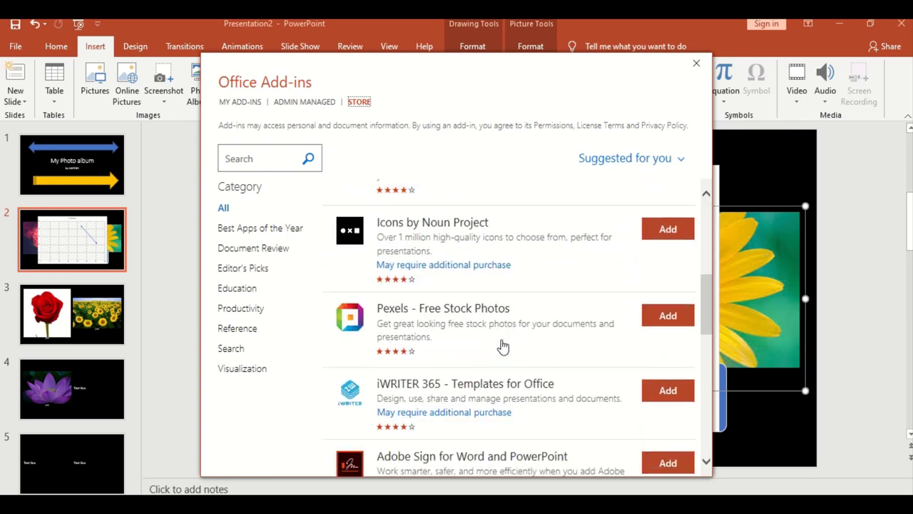
scroll(501, 346, down, 3)
scroll(496, 353, down, 3)
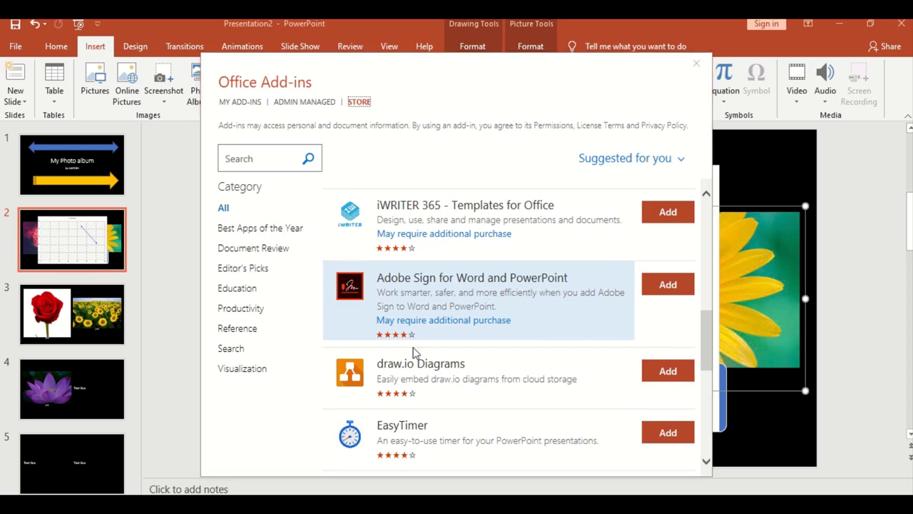
scroll(401, 378, down, 3)
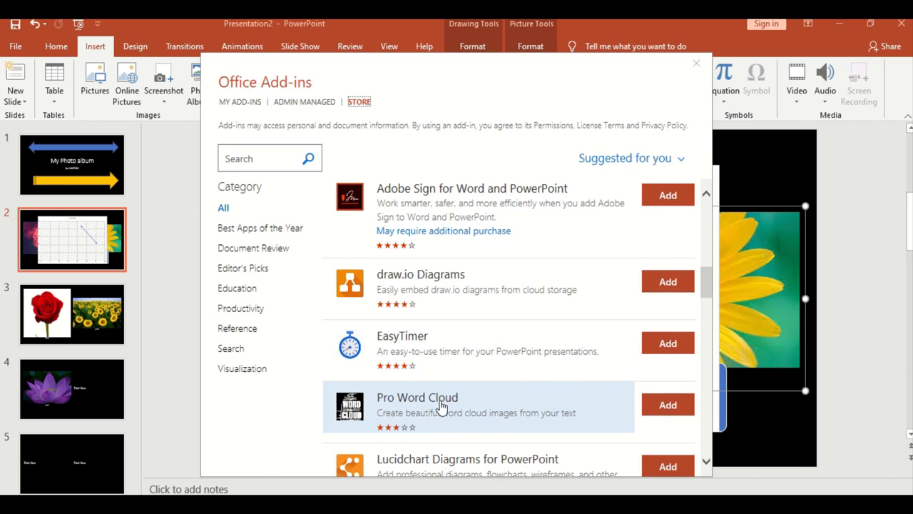
scroll(441, 407, down, 3)
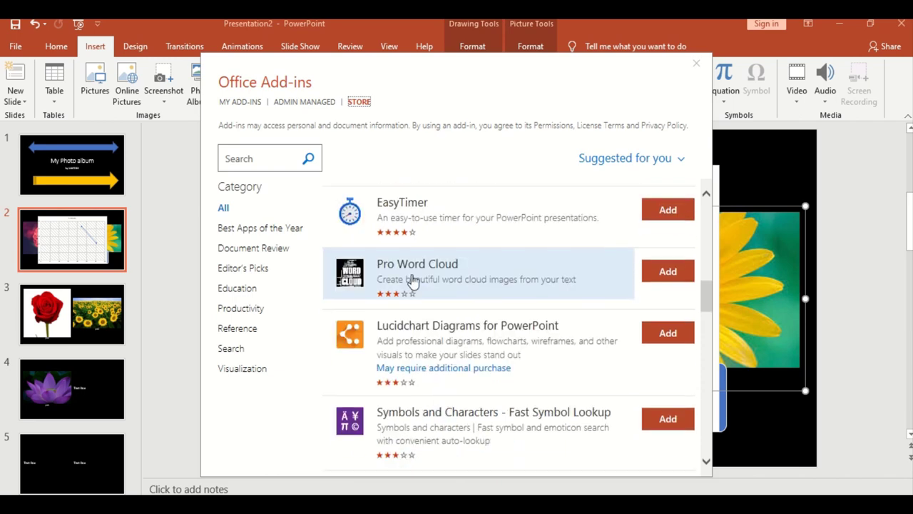
scroll(448, 378, down, 3)
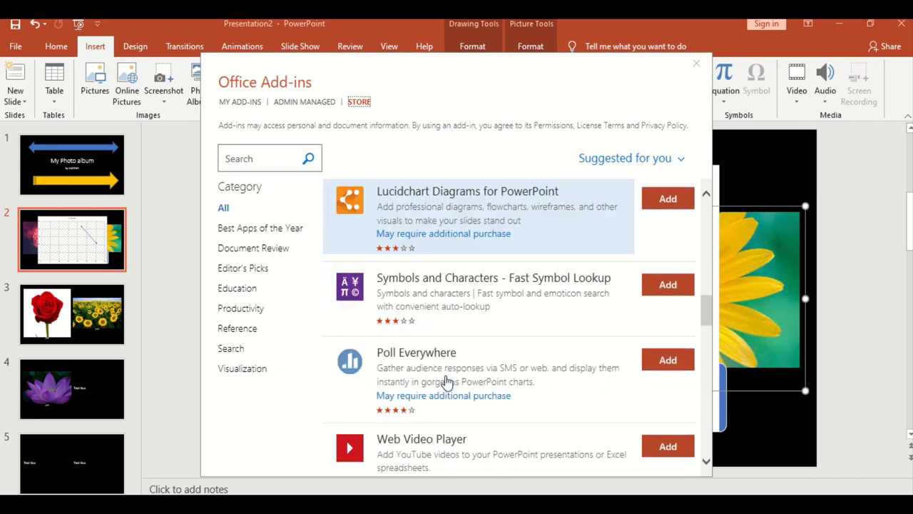
scroll(434, 383, down, 3)
click(246, 311)
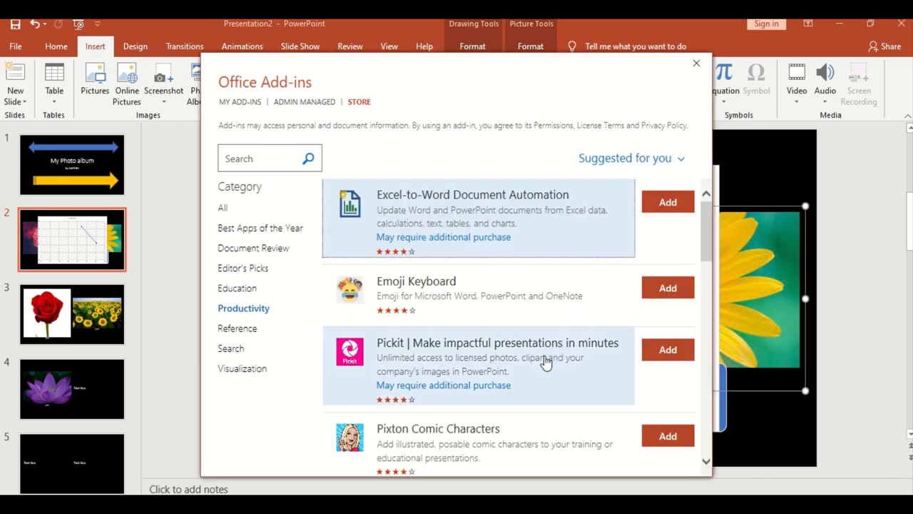
scroll(549, 306, down, 2)
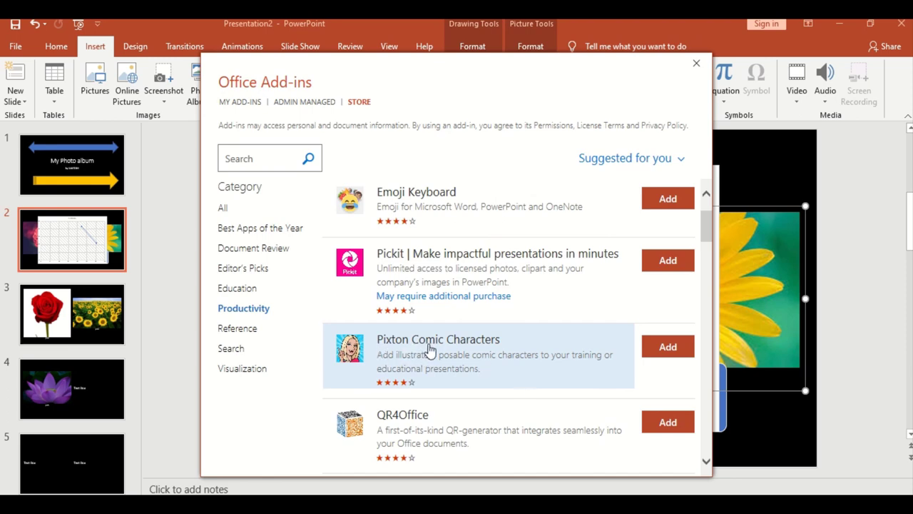
click(671, 348)
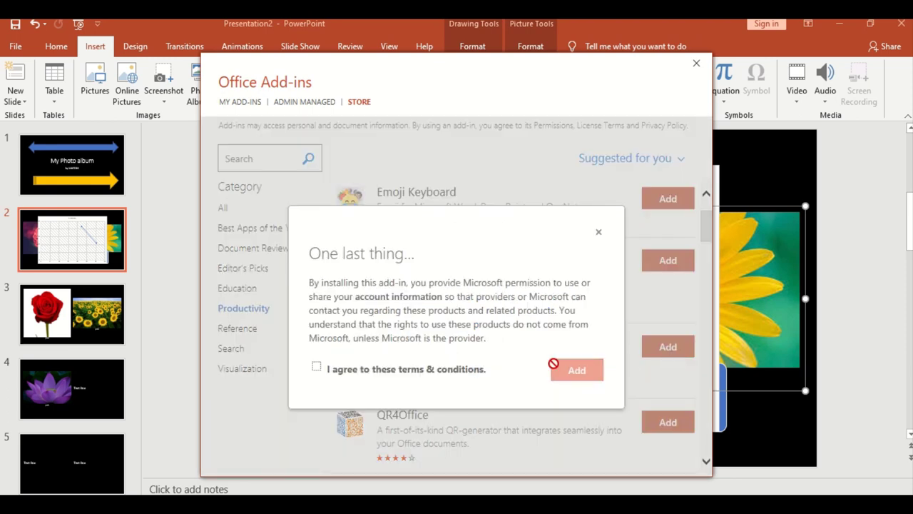
Step: Accept the terms, install Pixton, and open its Comic Characters pane with slide 5 selected
click(318, 367)
click(595, 371)
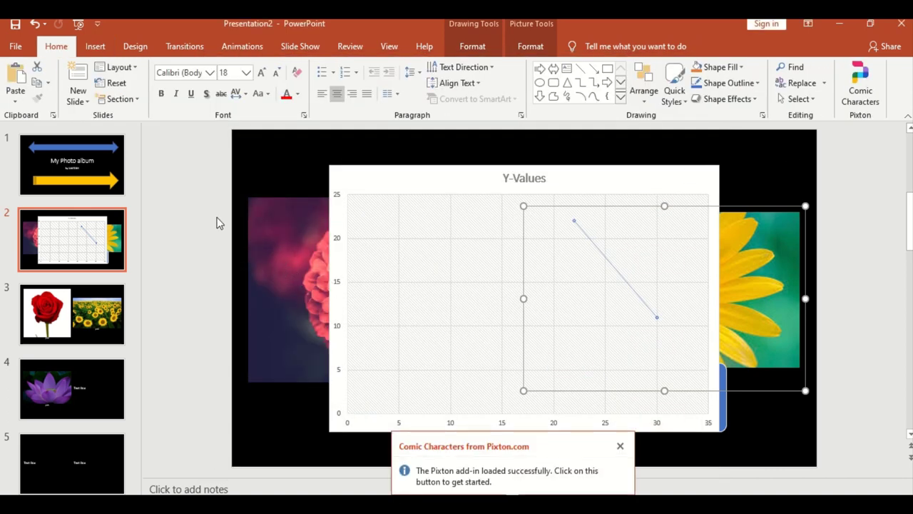
click(397, 151)
click(856, 82)
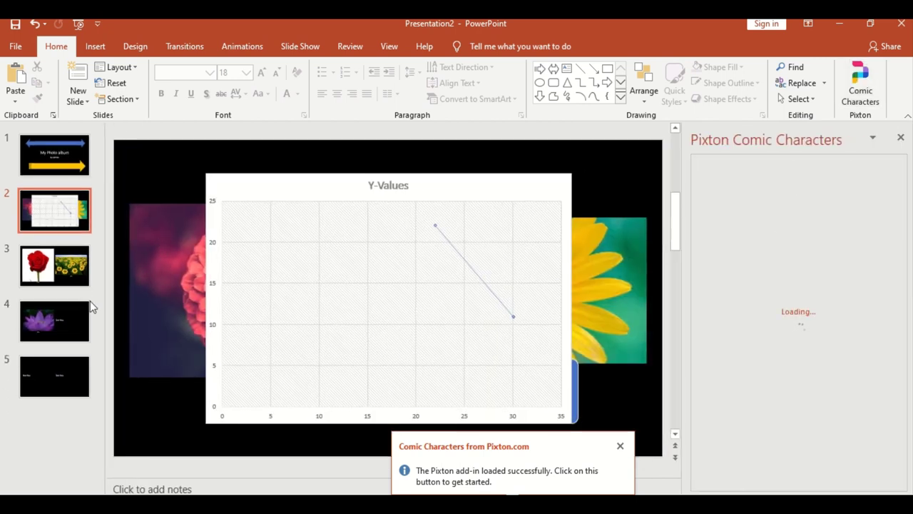
click(53, 321)
click(63, 371)
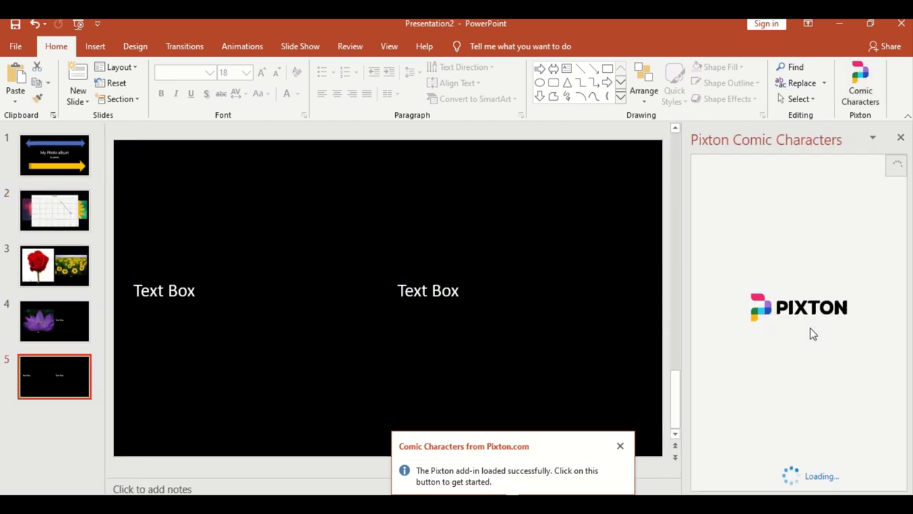
click(791, 410)
Step: Insert a blonde Pixton character in a yellow outfit and bent-over pose, moved right on slide 5
click(799, 414)
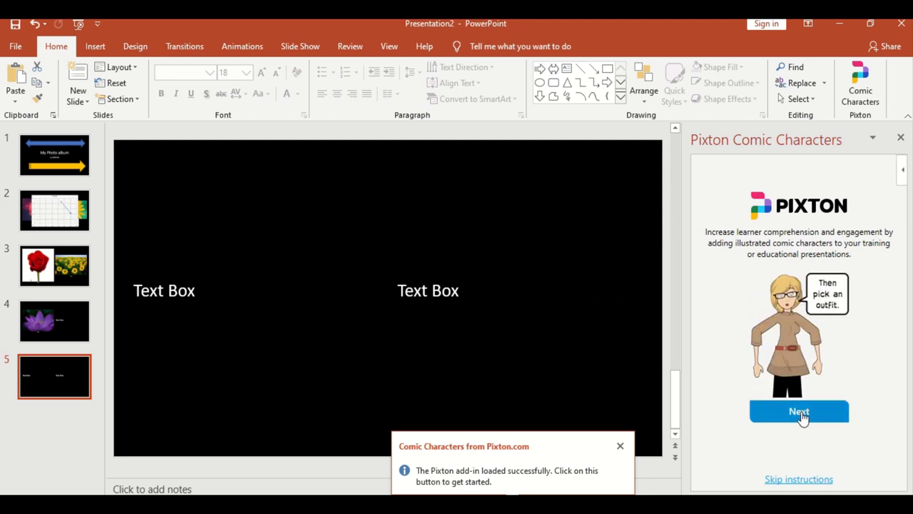
click(801, 413)
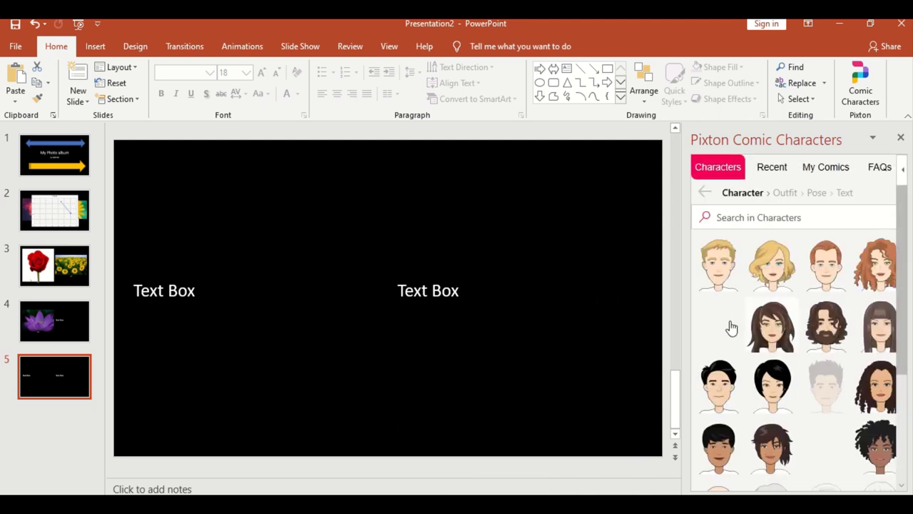
click(774, 270)
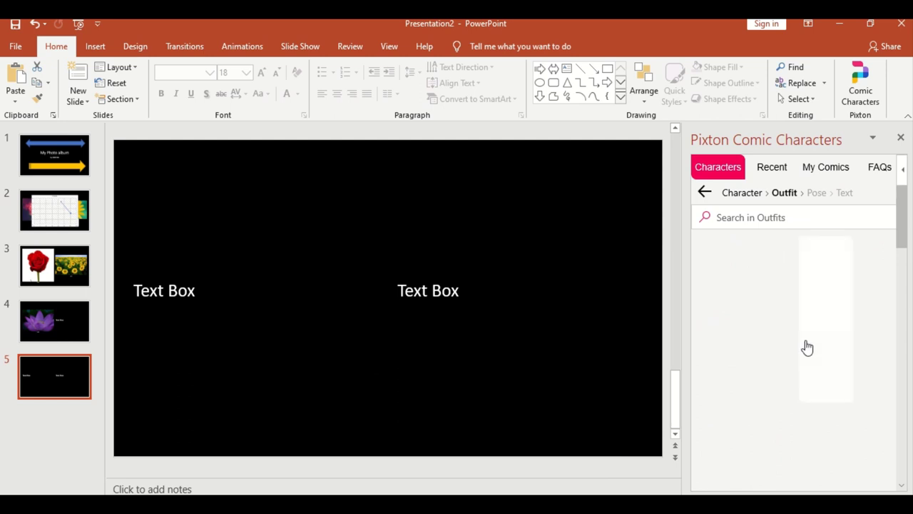
click(817, 307)
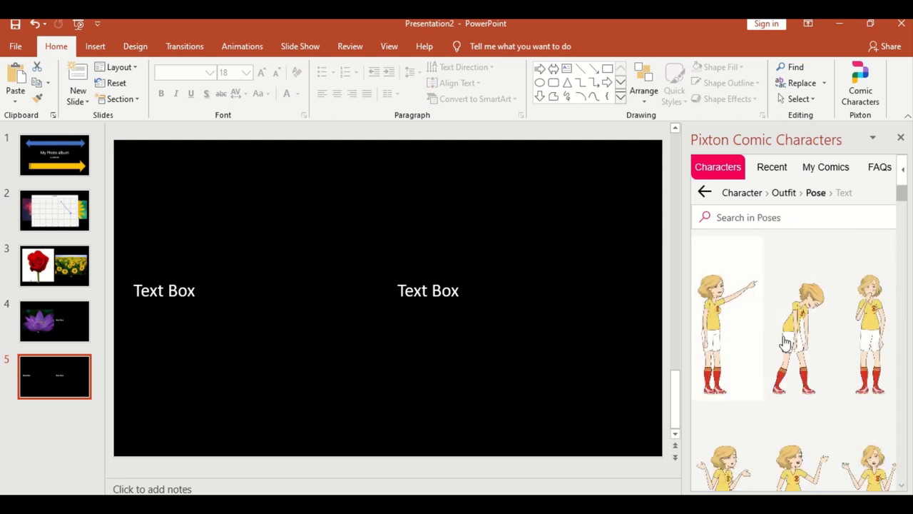
click(816, 336)
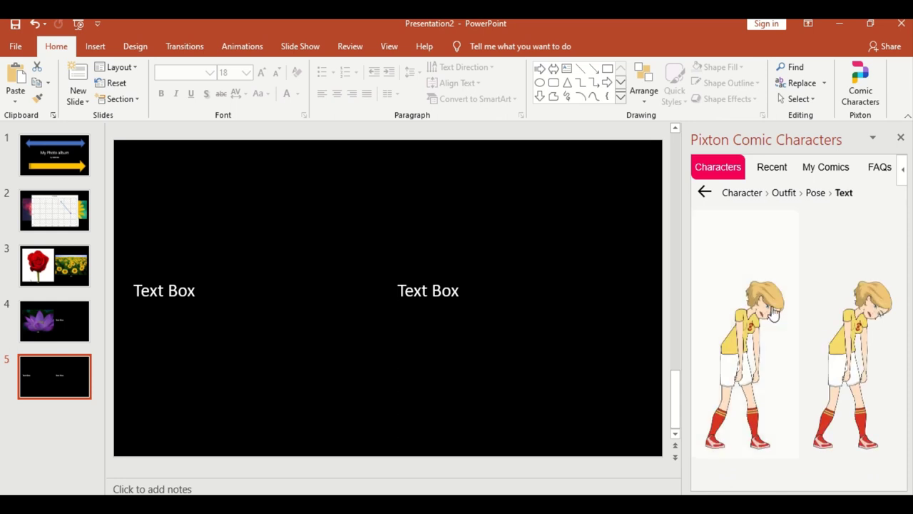
click(767, 307)
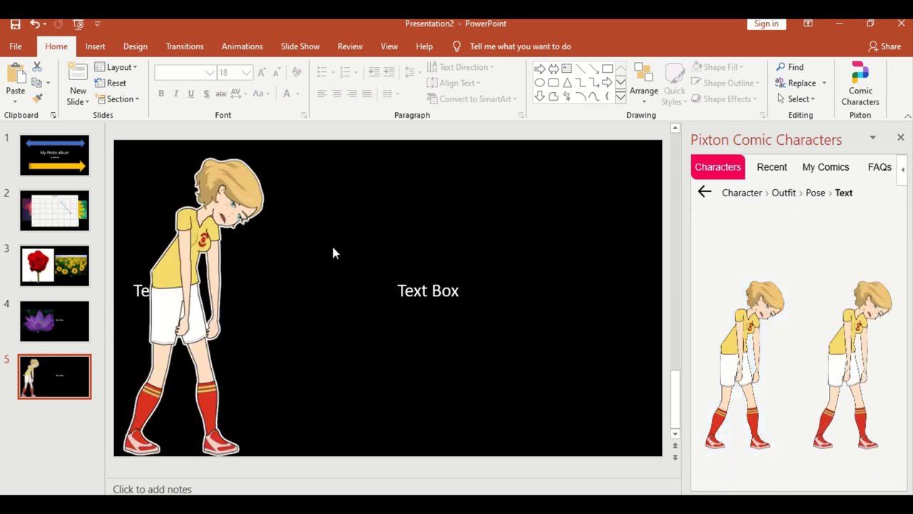
drag(206, 194, 288, 194)
Step: Insert a second character saying "I'm so tired today" and move it to the slide's right side
mouse_move(827, 357)
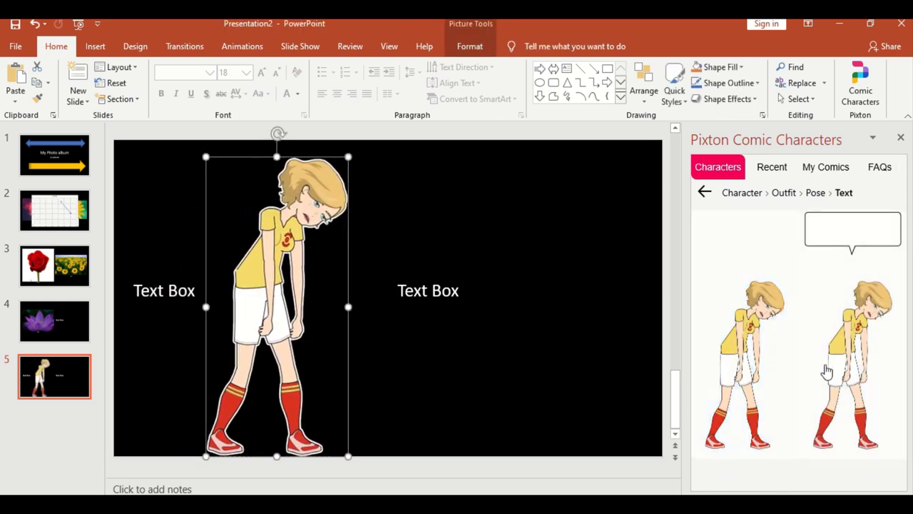
click(854, 346)
click(793, 250)
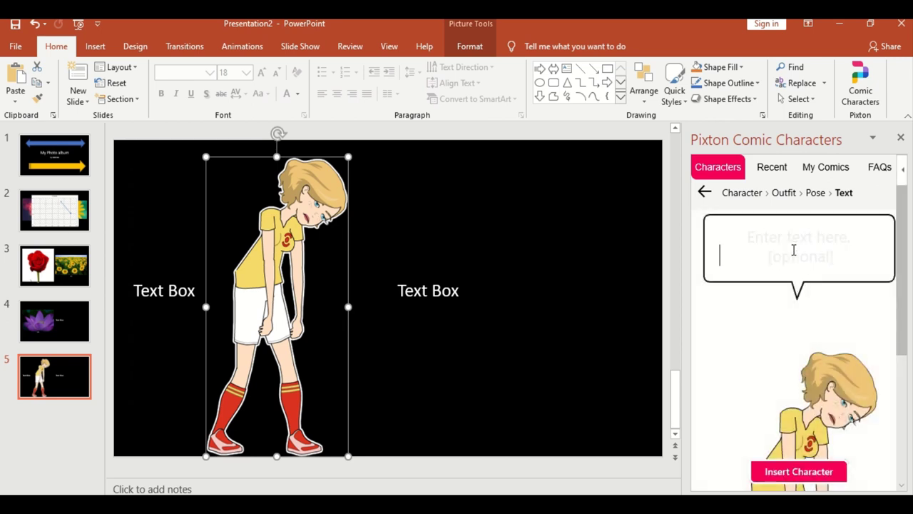
text(I)
text( SO)
key(BackSpace)
key(BackSpace)
key(BackSpace)
key(BackSpace)
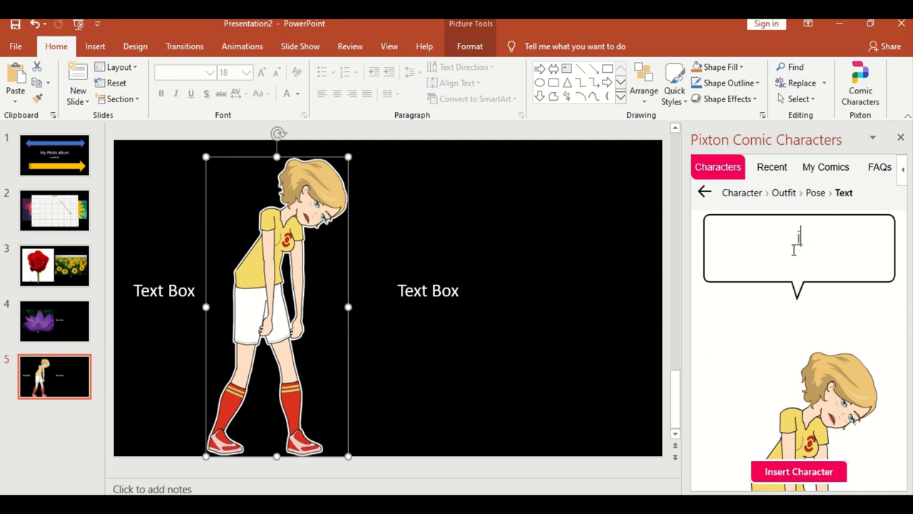
text('m so ti)
text(red today)
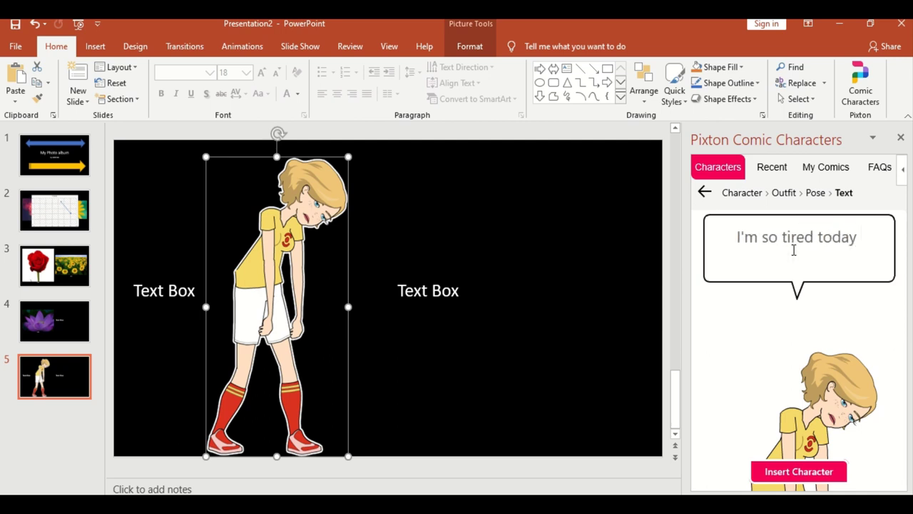
click(777, 477)
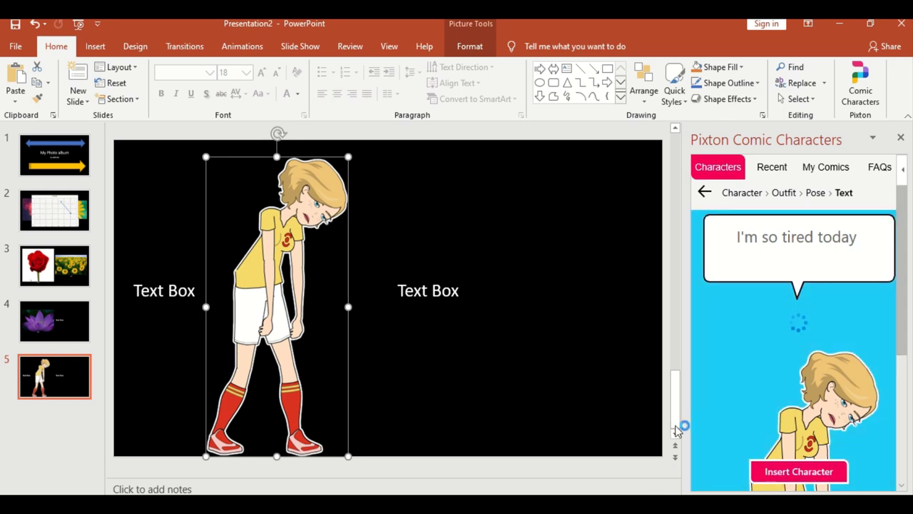
drag(189, 279, 554, 279)
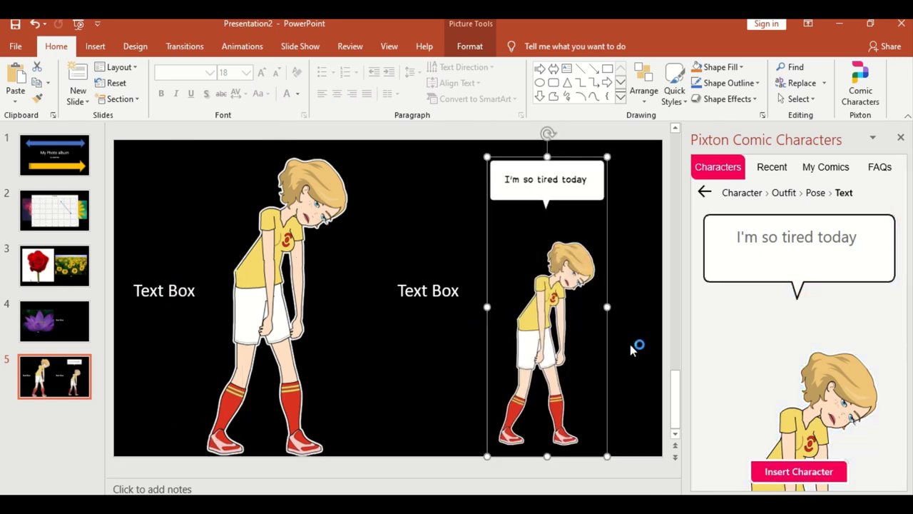
Step: Close the Pixton Comic Characters panel
scroll(768, 381, down, 3)
scroll(788, 416, down, 2)
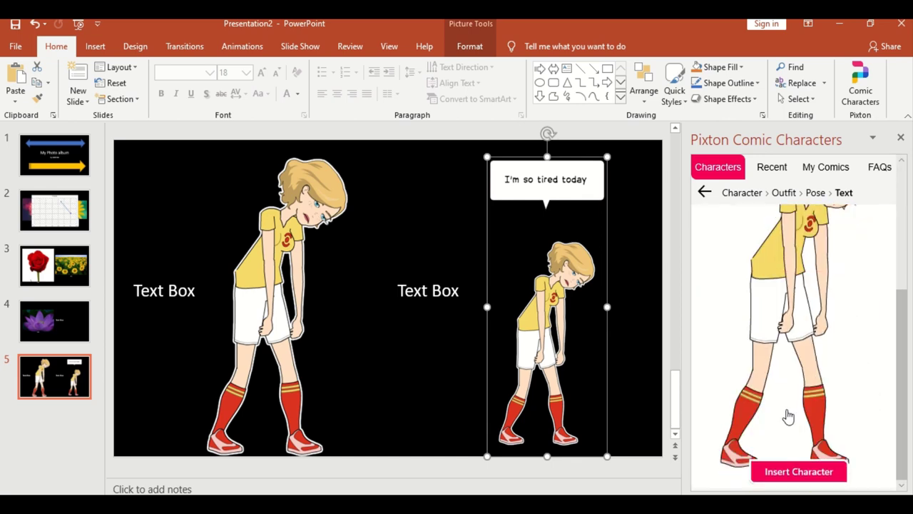
click(901, 137)
click(183, 48)
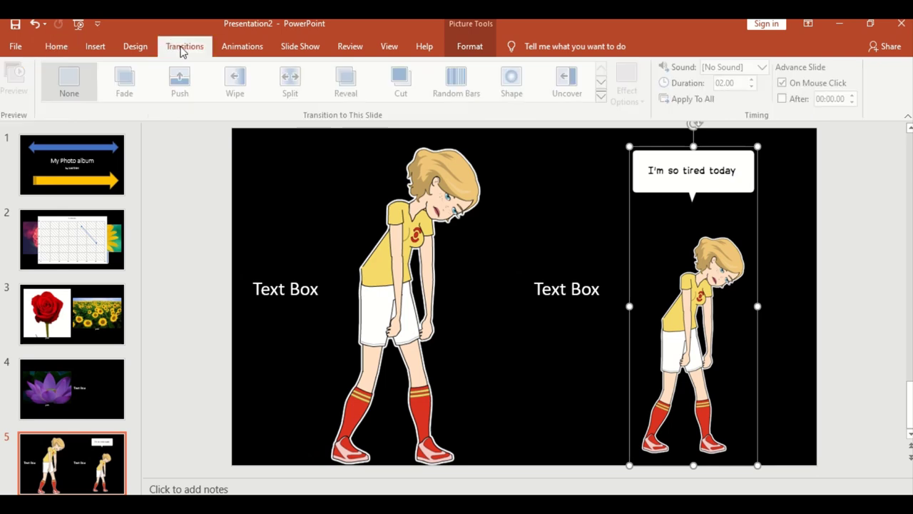
click(95, 46)
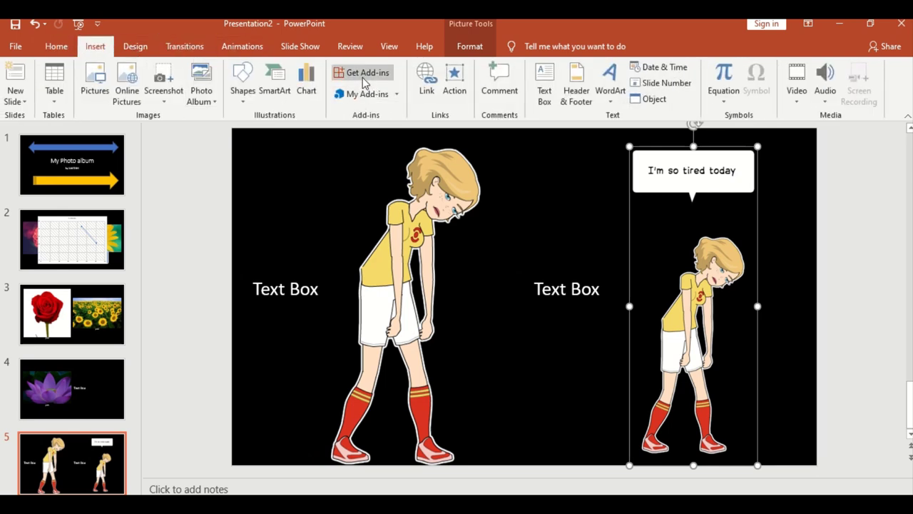
click(397, 94)
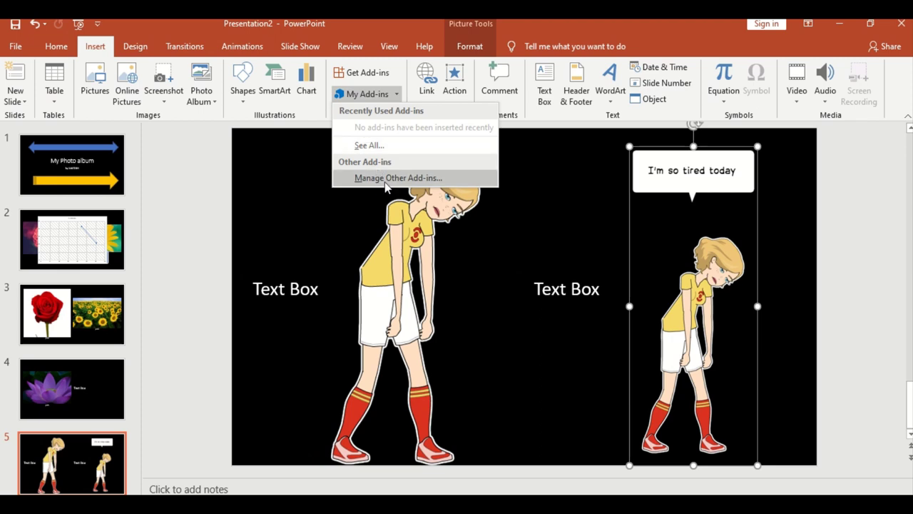
click(374, 146)
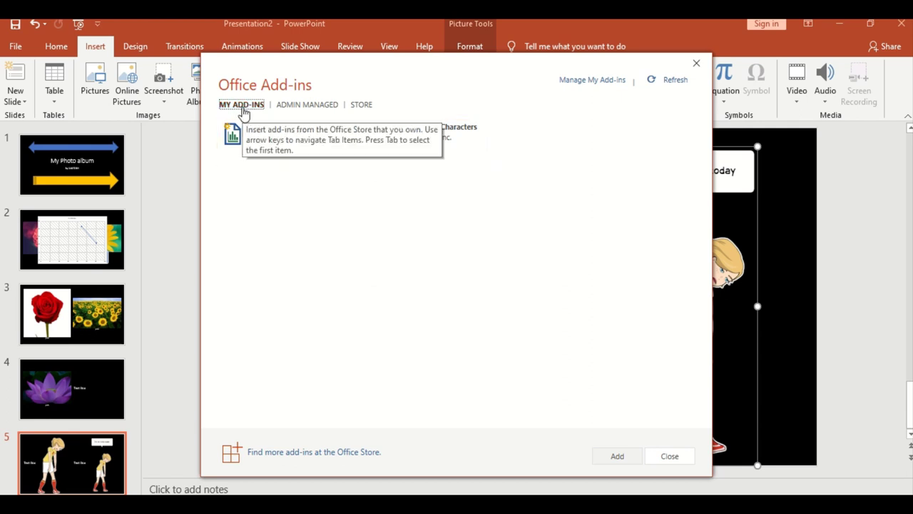
click(308, 106)
click(360, 106)
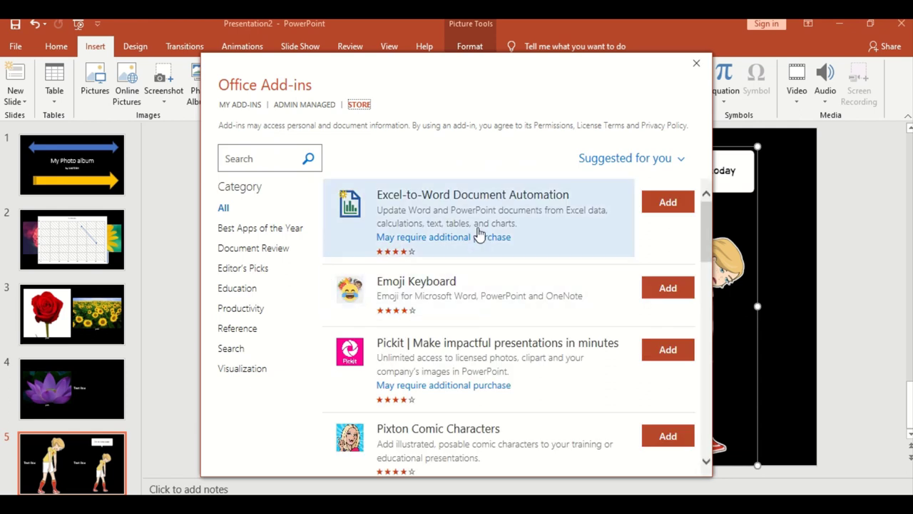
scroll(473, 413, down, 1)
scroll(473, 413, down, 3)
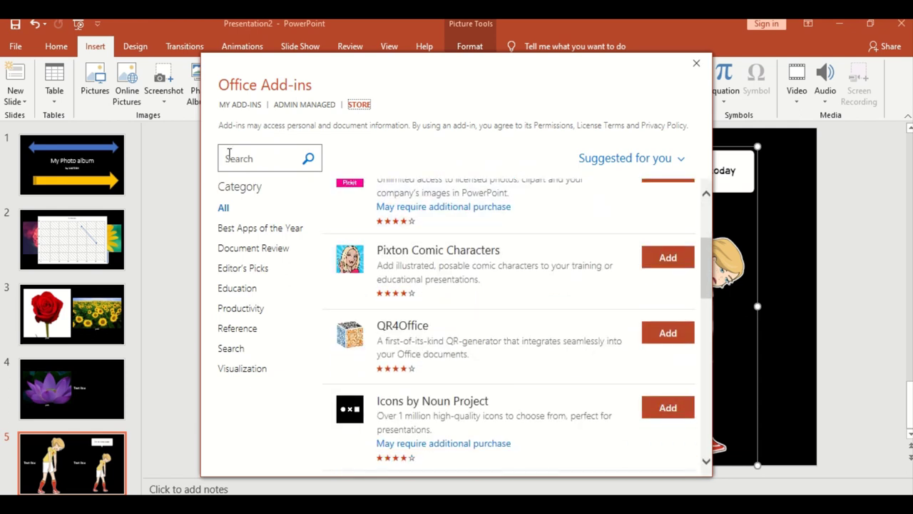
click(235, 106)
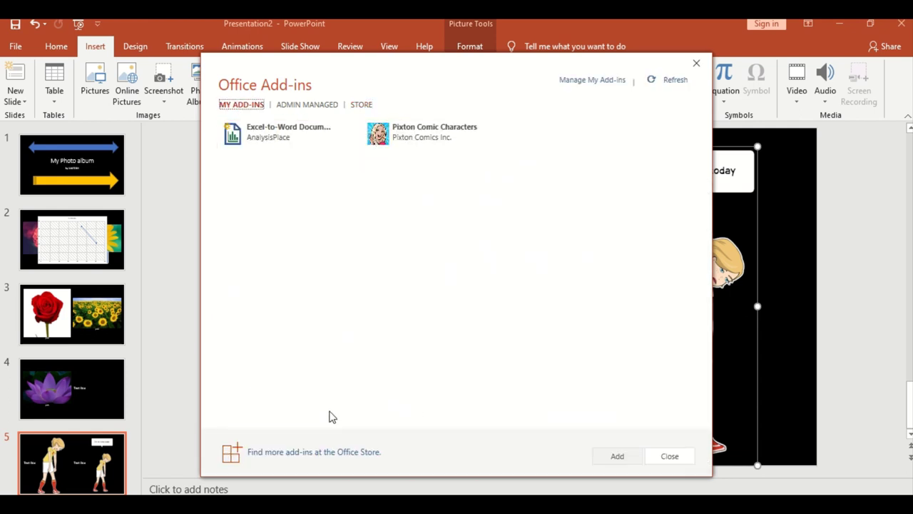
click(668, 455)
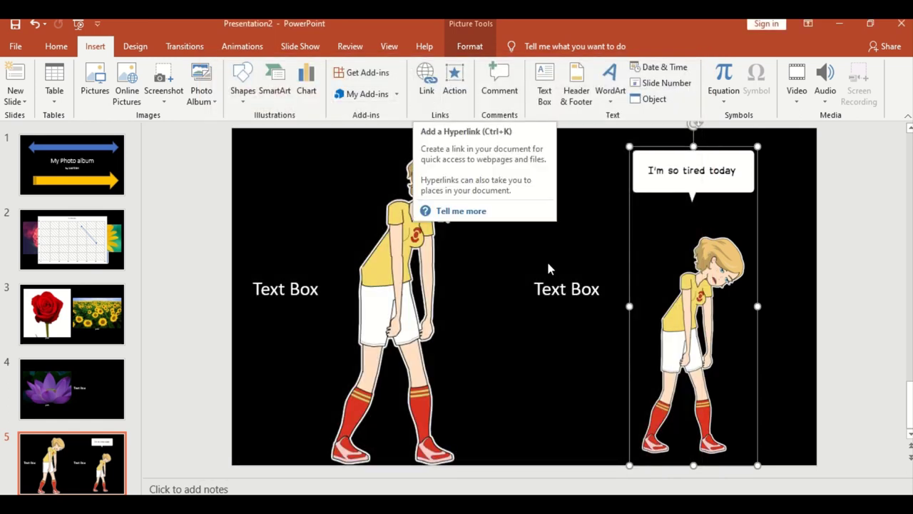
Step: Open the Insert Hyperlink dialog for the sunflower picture on slide 3
click(549, 289)
drag(535, 292, 605, 292)
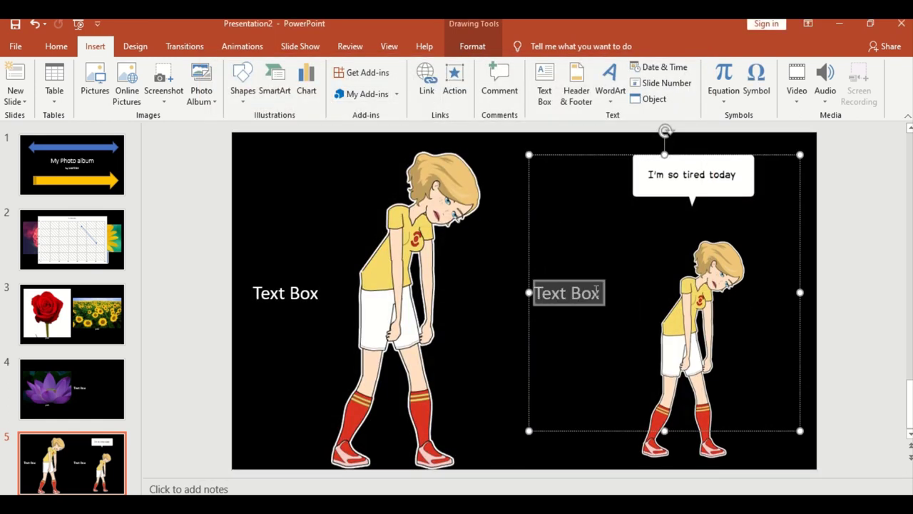
click(114, 318)
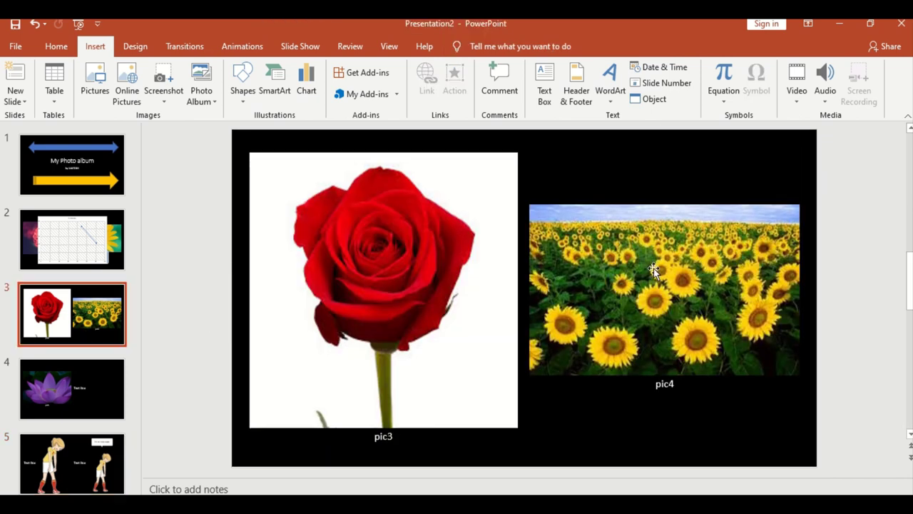
click(662, 385)
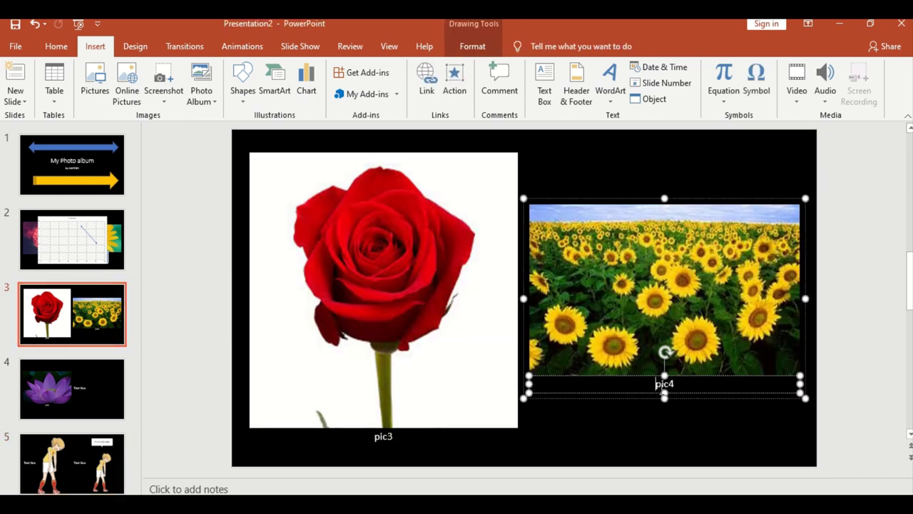
click(649, 321)
click(433, 88)
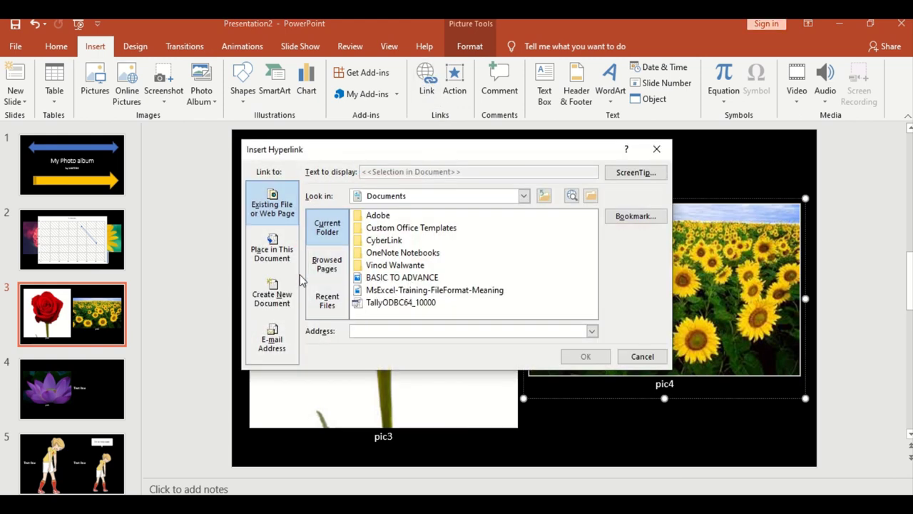
Step: Give the pic4 sunflower photo a mailto hyperlink to an e-mail address with subject 'Hi'
click(276, 334)
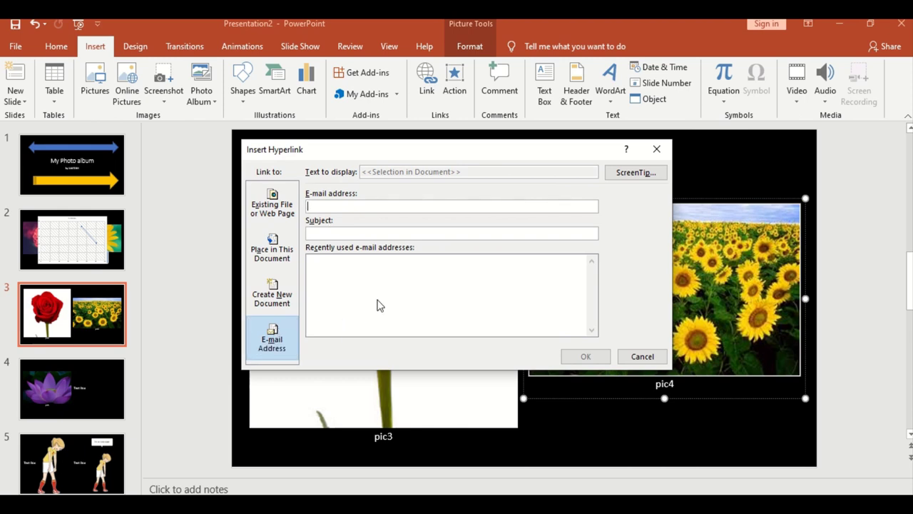
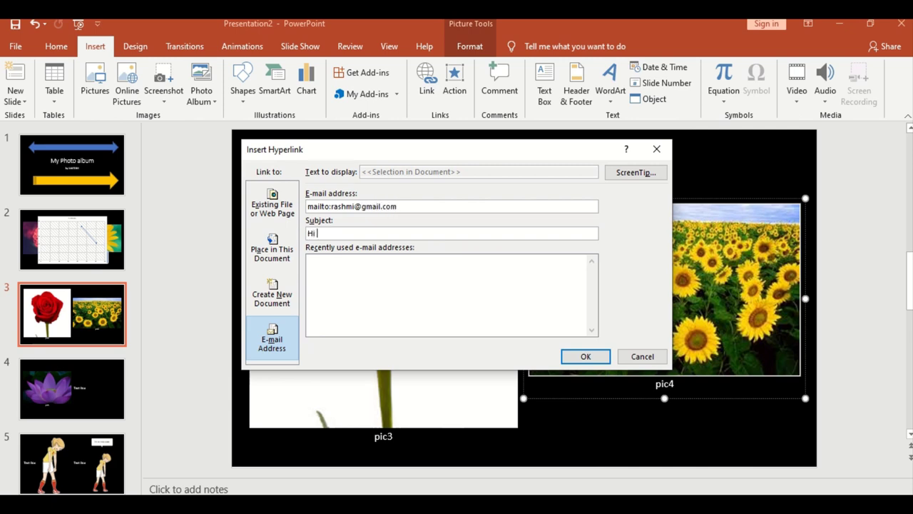
click(446, 259)
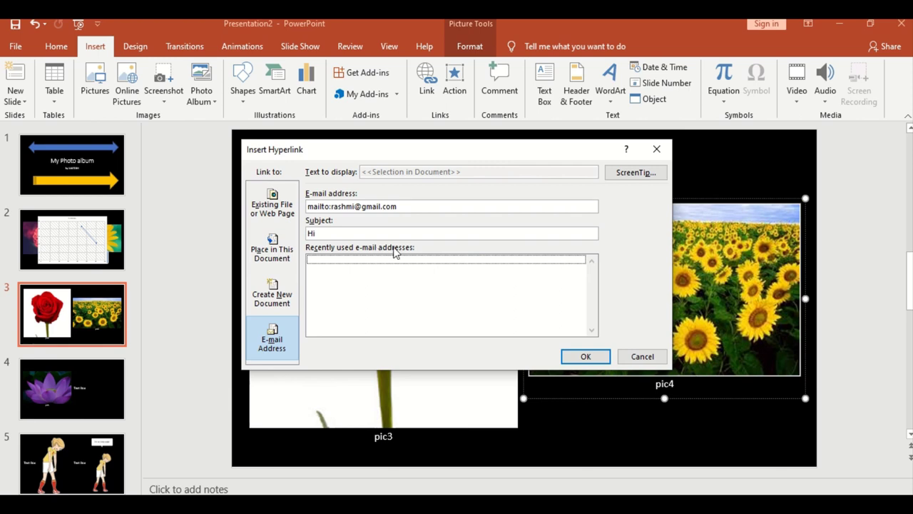
click(585, 354)
mouse_move(662, 370)
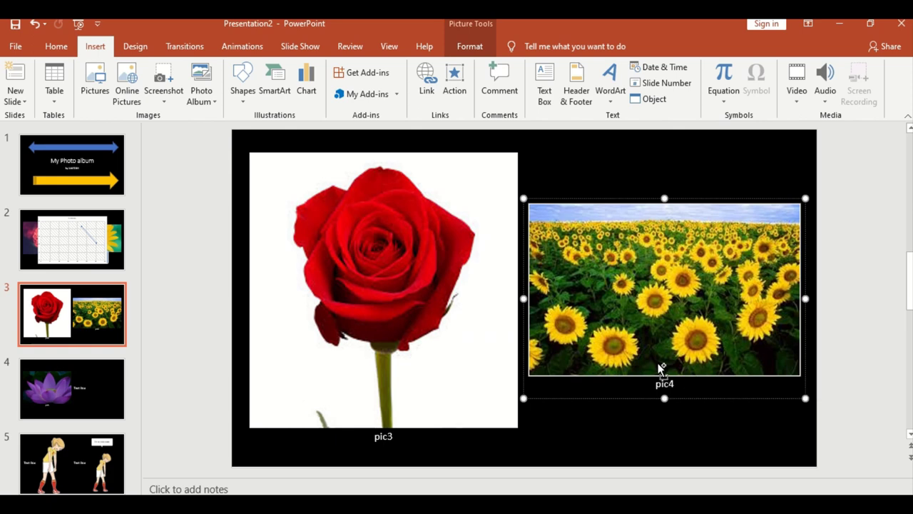
click(661, 368)
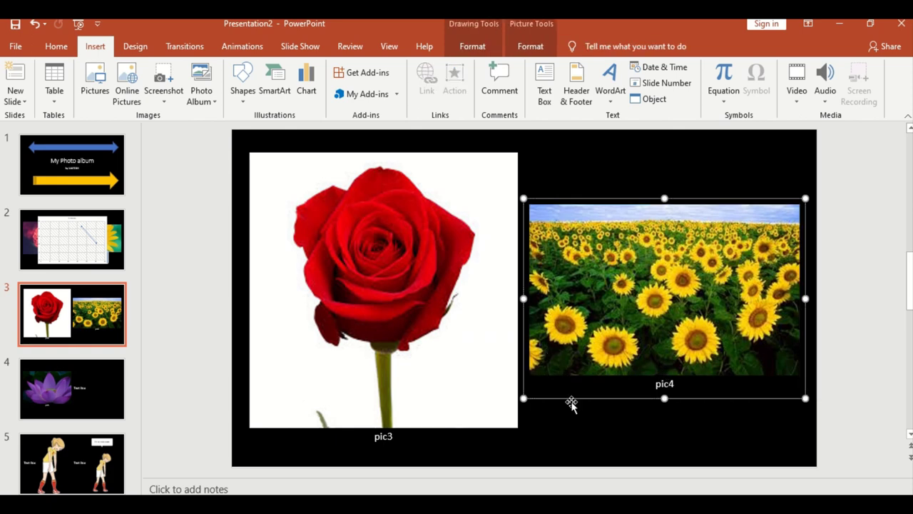
click(623, 441)
mouse_move(640, 380)
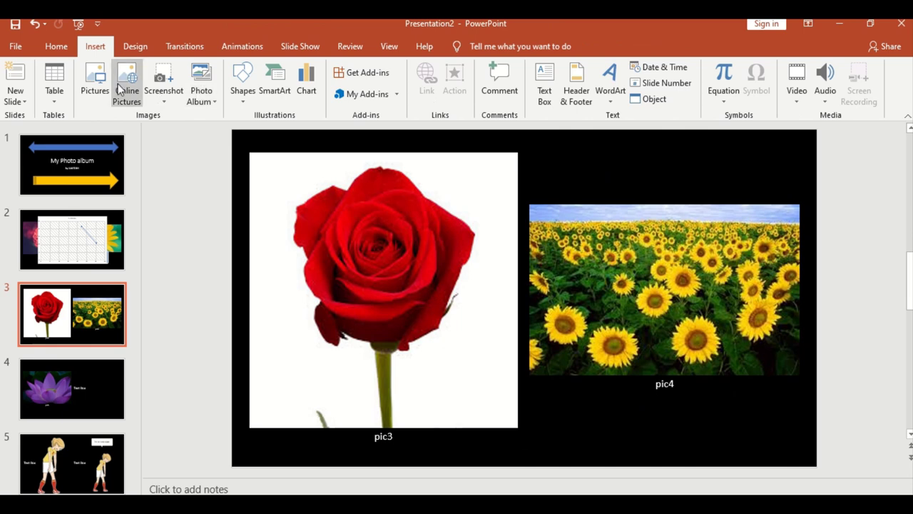
click(91, 244)
scroll(239, 340, down, 1)
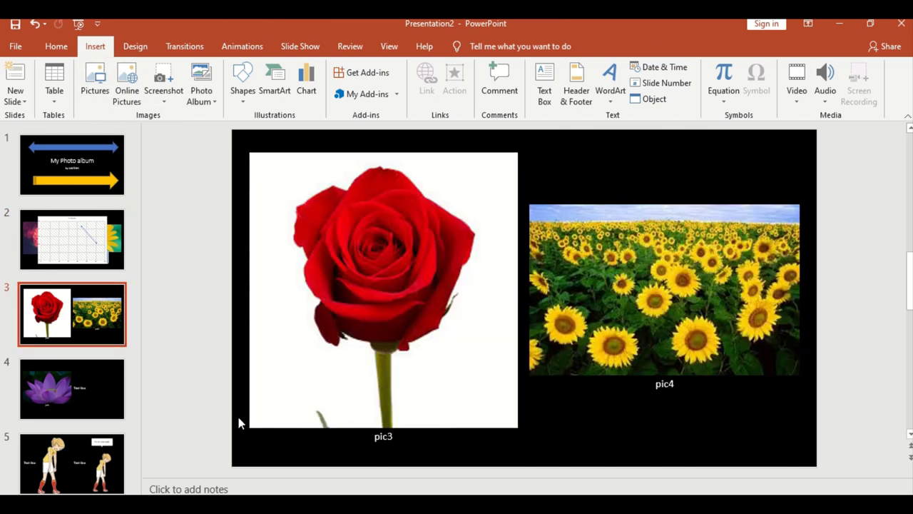
click(657, 384)
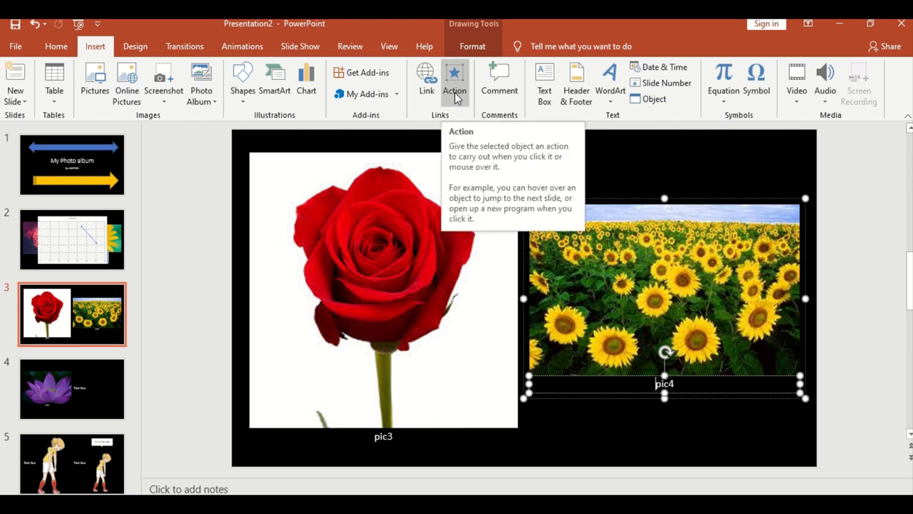
Step: Try a Mouse Over 'Run program' action on the pic4 caption, keep it at None, and add a comment
click(455, 93)
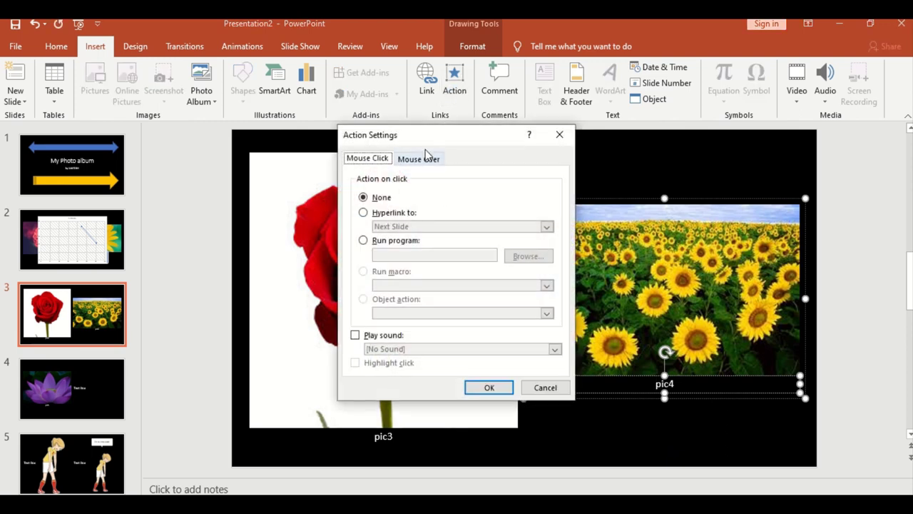
drag(435, 140, 332, 160)
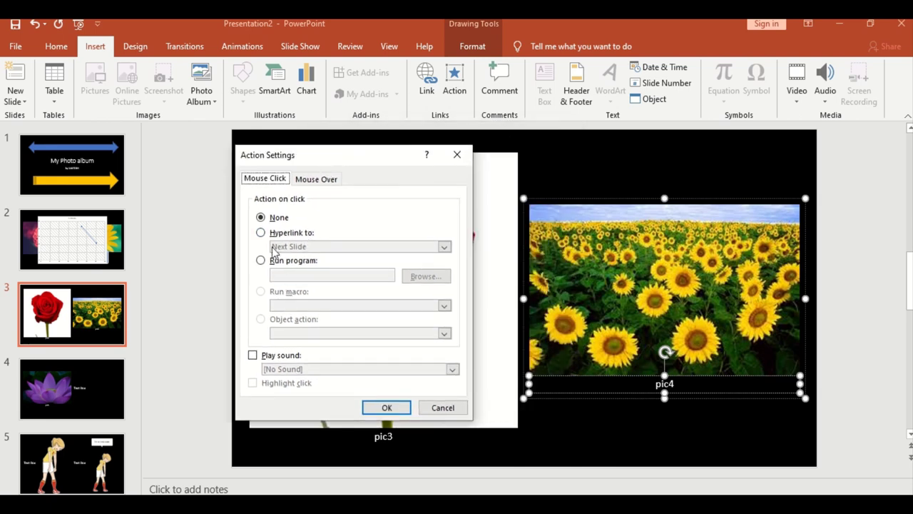
click(319, 182)
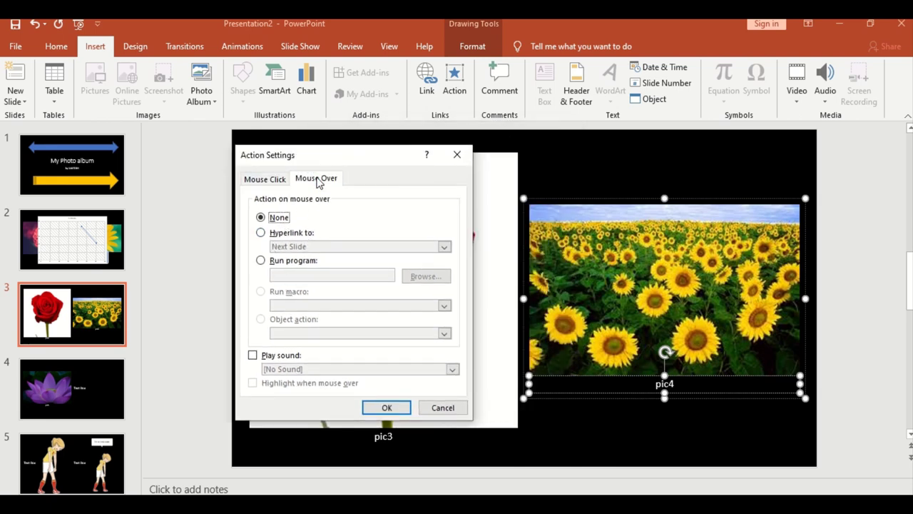
click(276, 234)
click(282, 261)
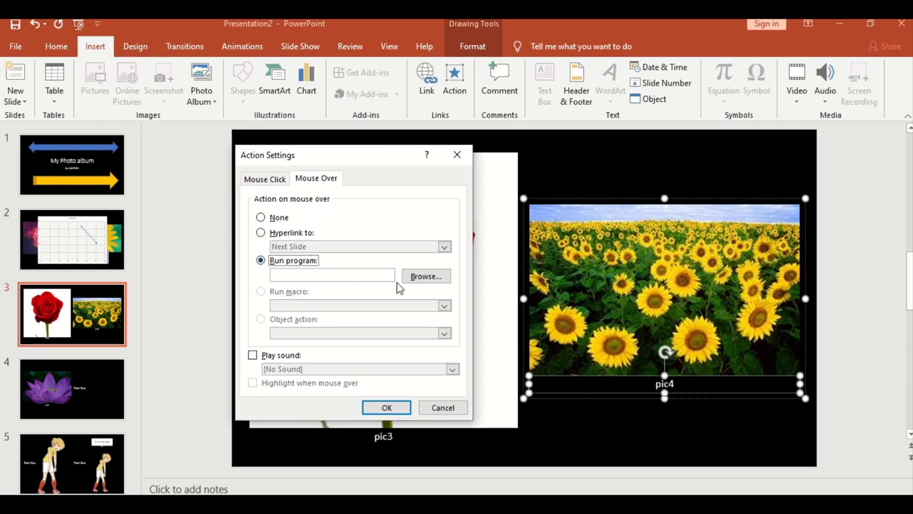
click(426, 276)
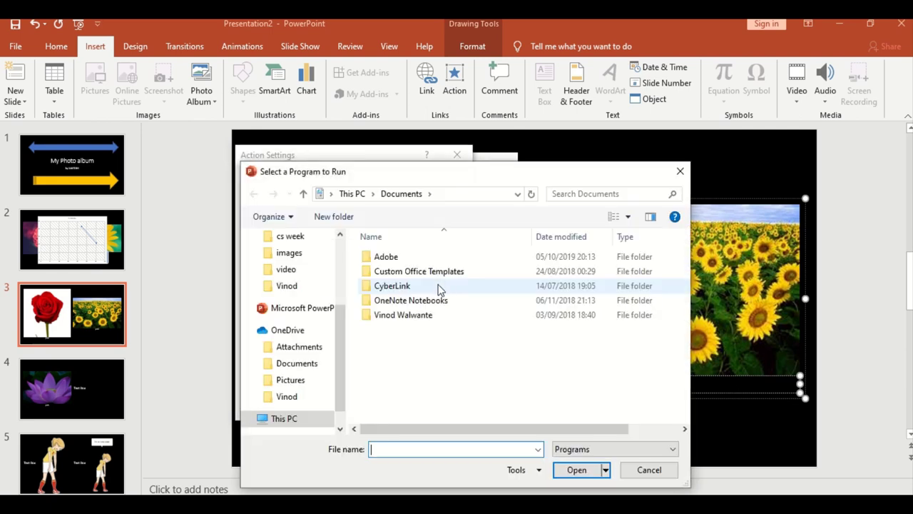
click(649, 470)
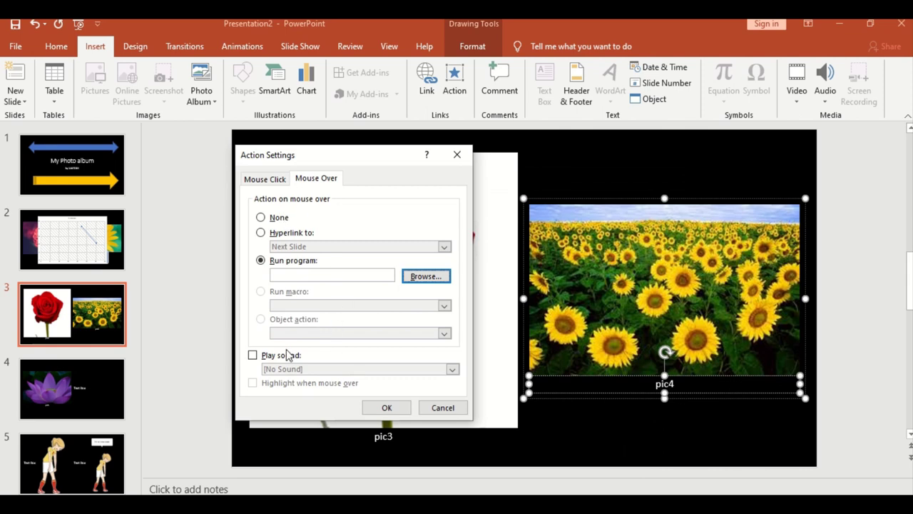
click(271, 220)
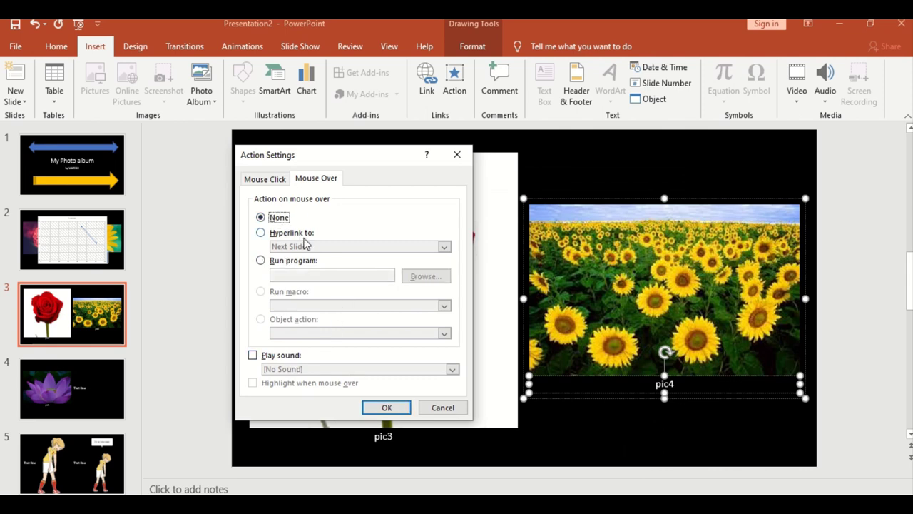
click(438, 408)
click(503, 100)
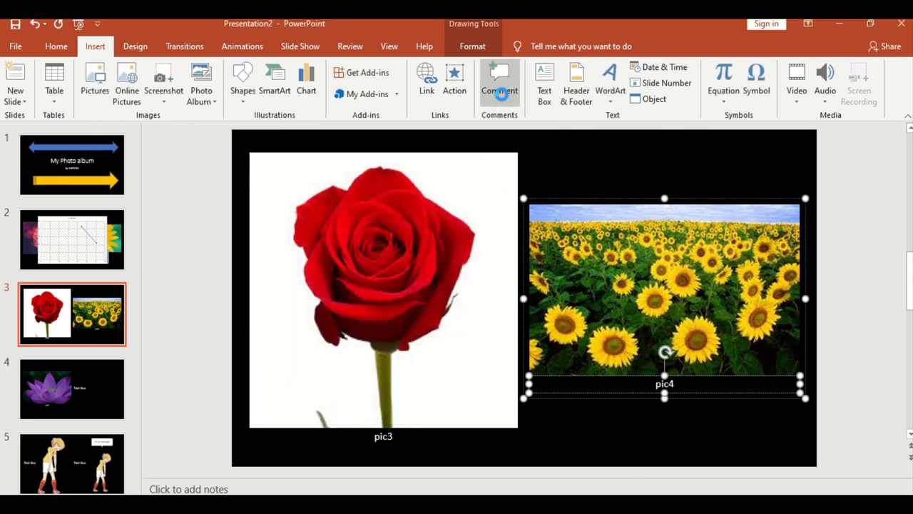
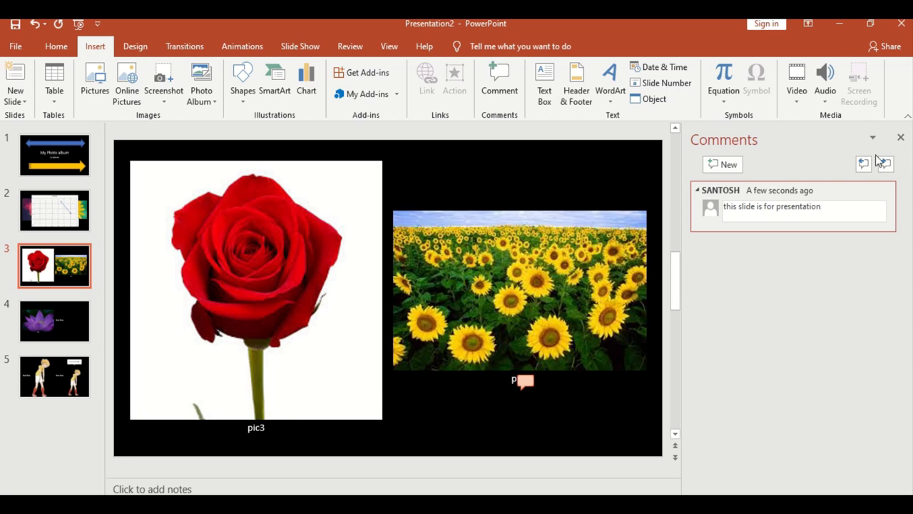
Step: Review the slide 3 comment 'this slide is for presentation', close the Comments pane, and start a text box
click(902, 137)
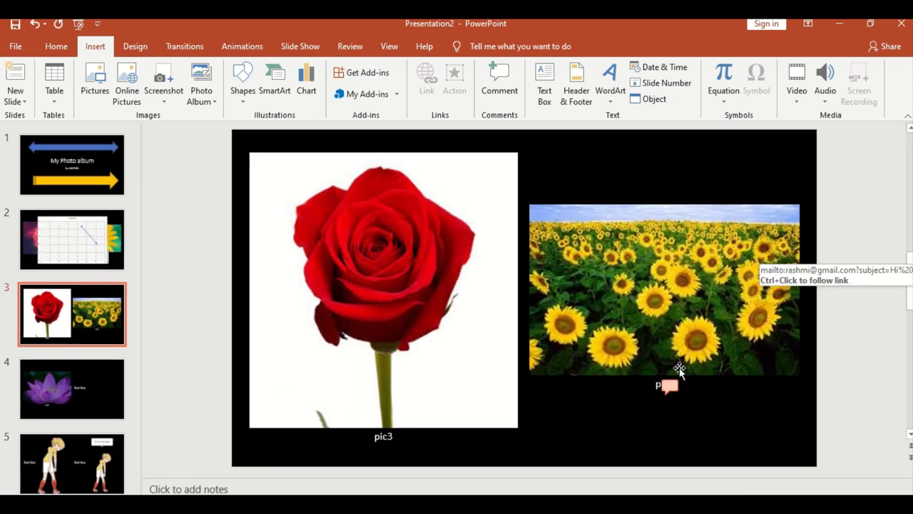
click(673, 390)
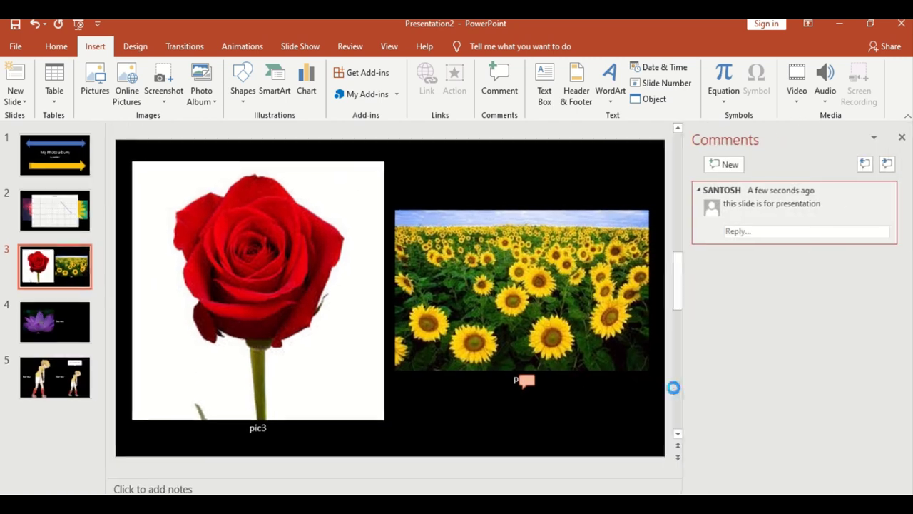
click(807, 207)
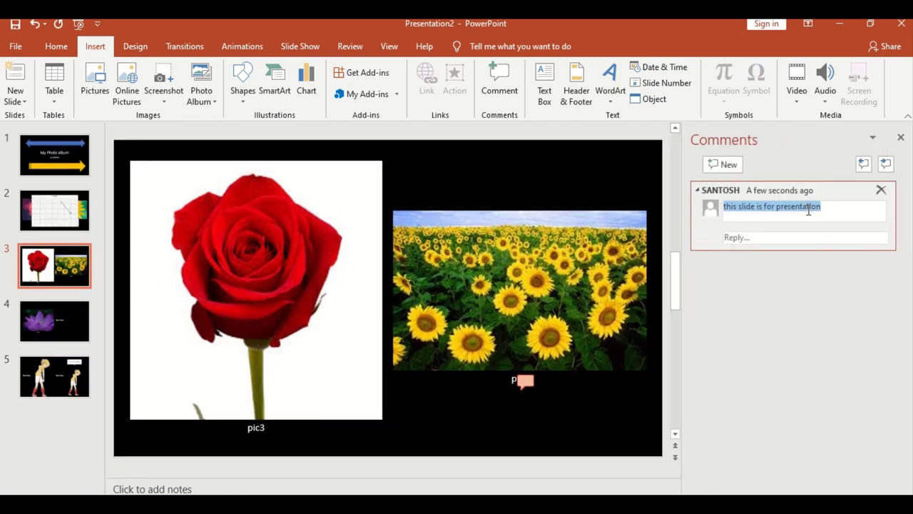
click(901, 137)
click(475, 212)
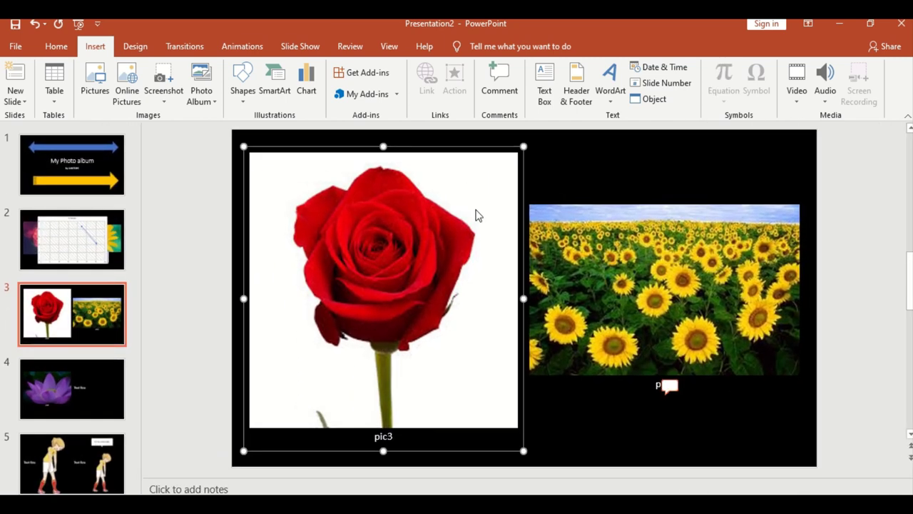
click(544, 102)
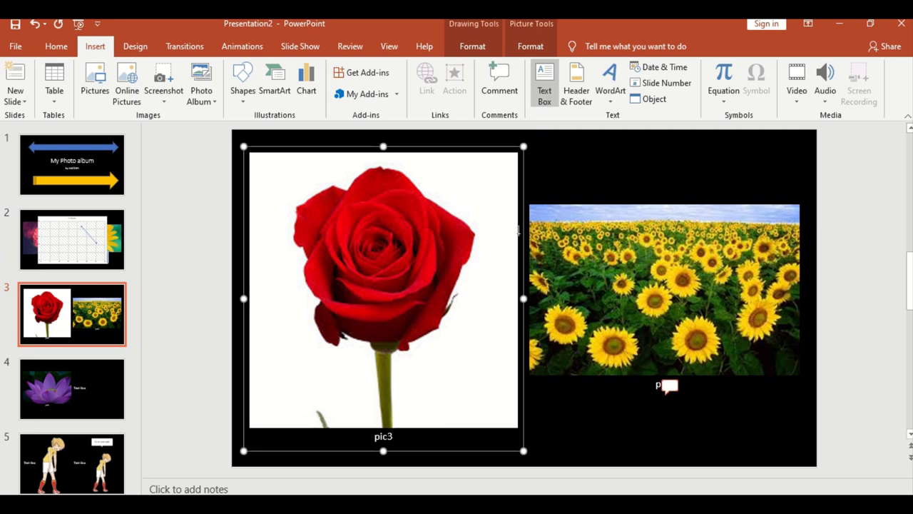
Step: Draw a text box at the top of slide 3 above the sunflowers and type 'sdfasf'
drag(714, 381, 733, 378)
text(sdfsdfsfadg)
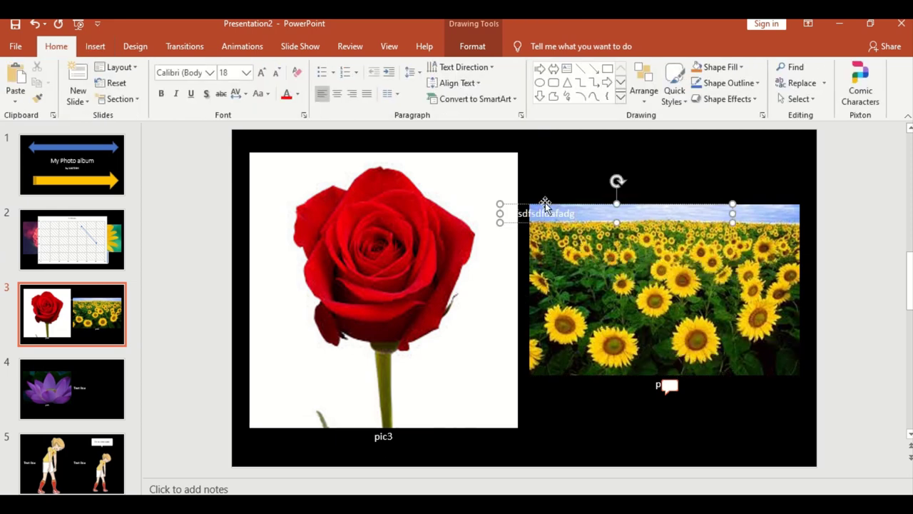
drag(545, 206, 567, 155)
text(sdfasf)
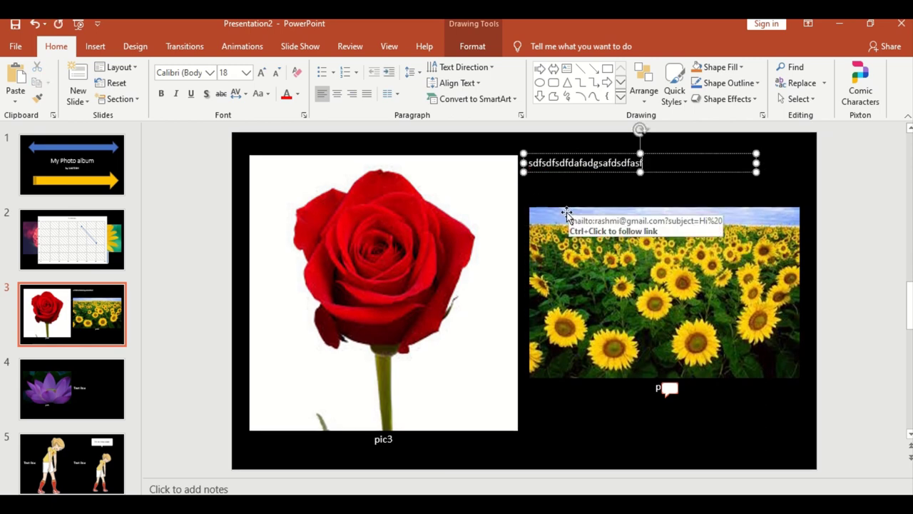
Step: Browse the WordArt styles and the full Shapes gallery
click(96, 46)
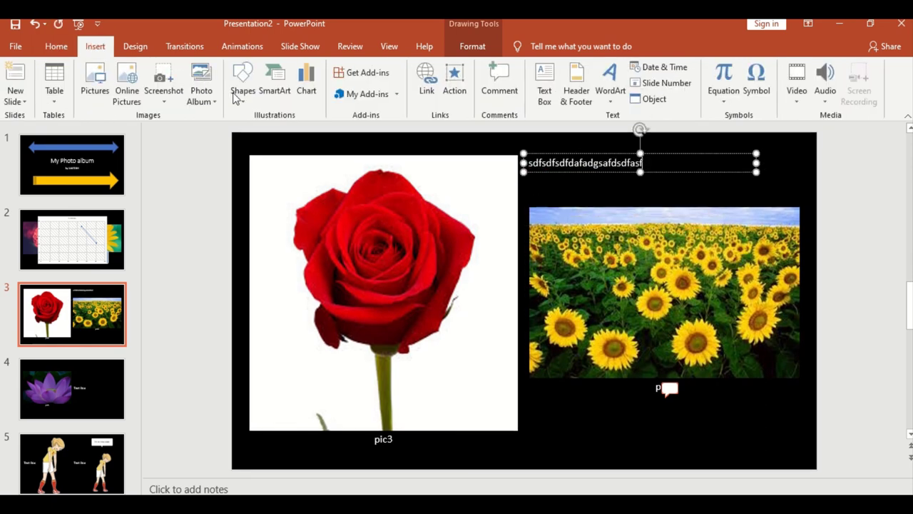
click(610, 92)
click(552, 91)
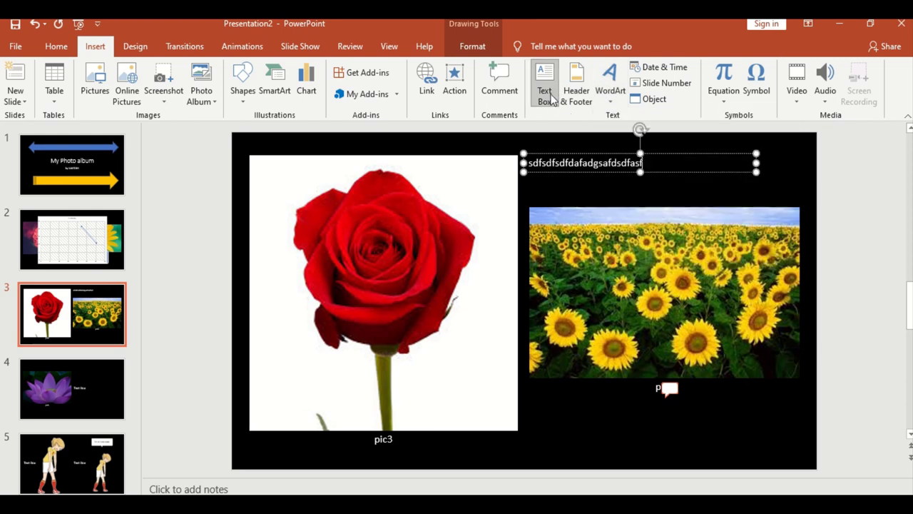
click(57, 47)
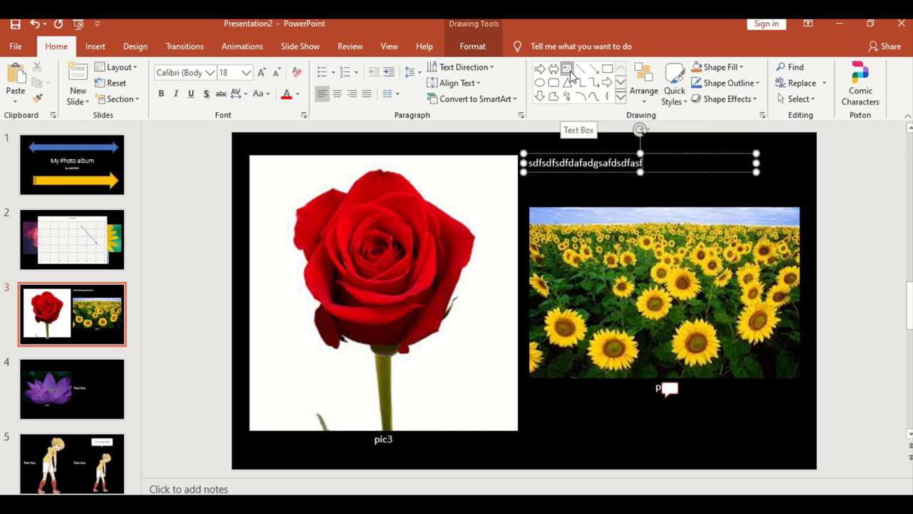
click(621, 100)
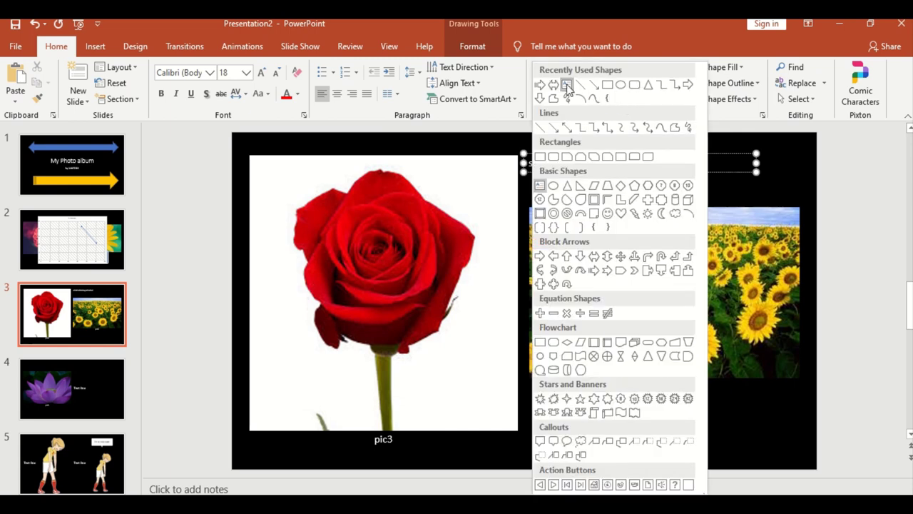
click(127, 51)
click(95, 47)
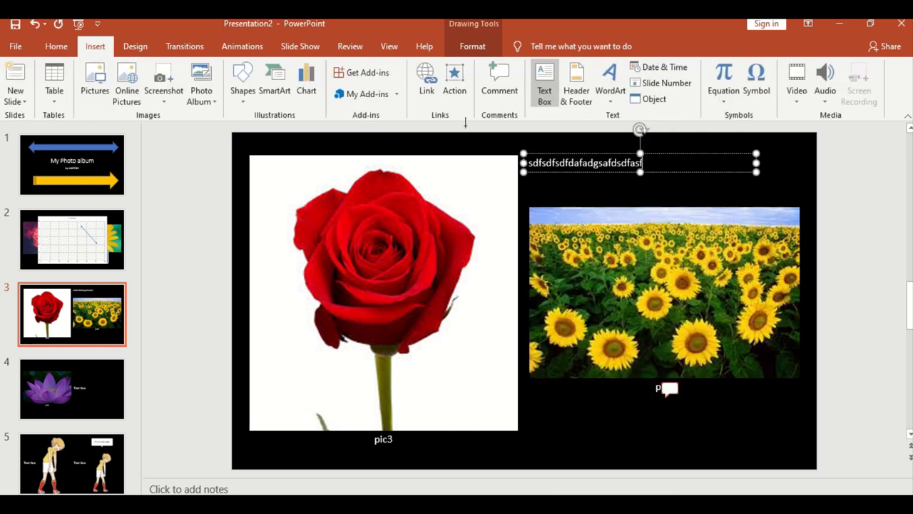
Step: Add date and time, slide numbers and the footer 'vloggermania24x7' to all slides
click(575, 100)
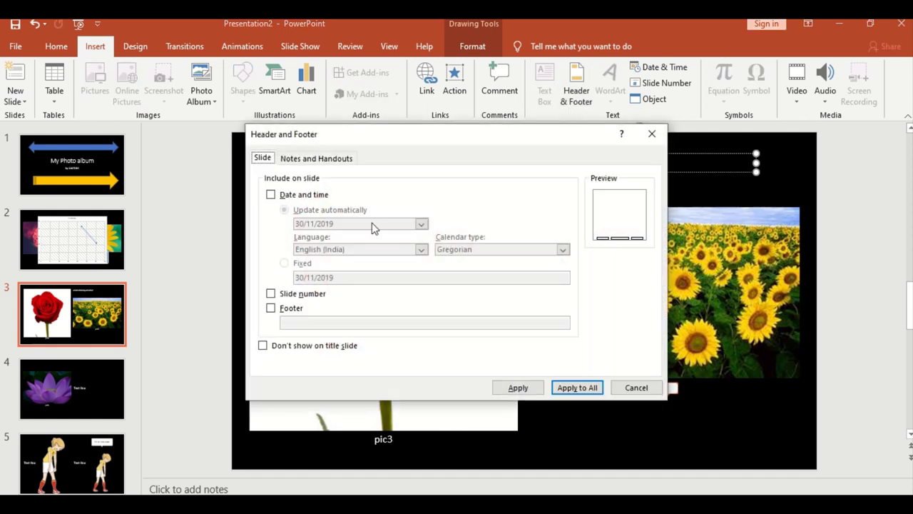
click(303, 194)
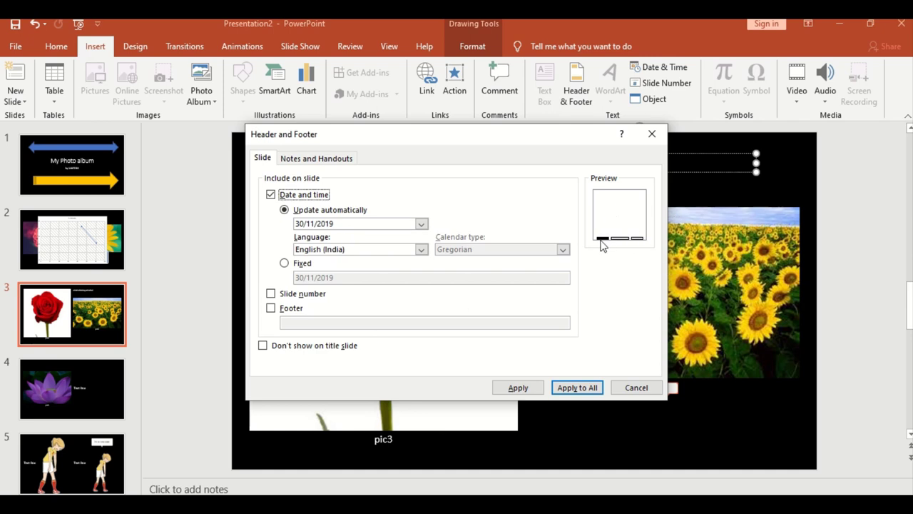
click(303, 297)
click(303, 297)
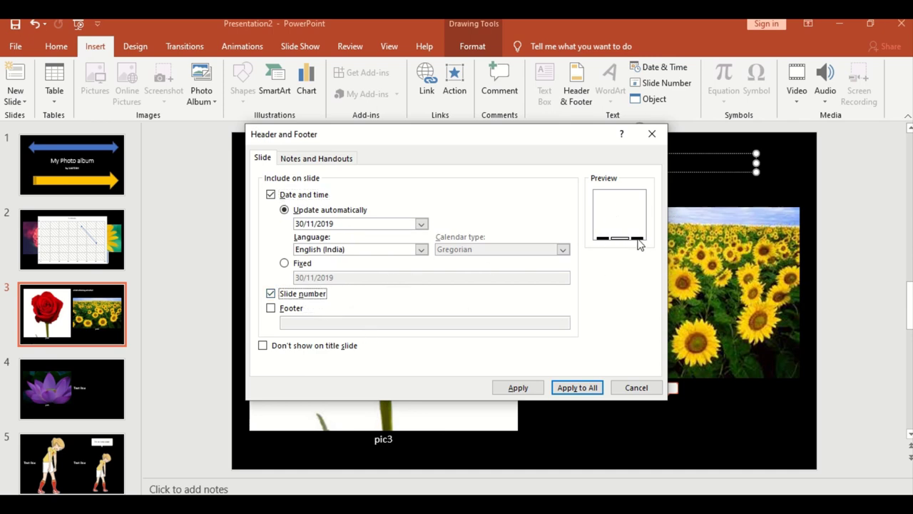
click(287, 308)
click(305, 322)
text(vloggermania24x7)
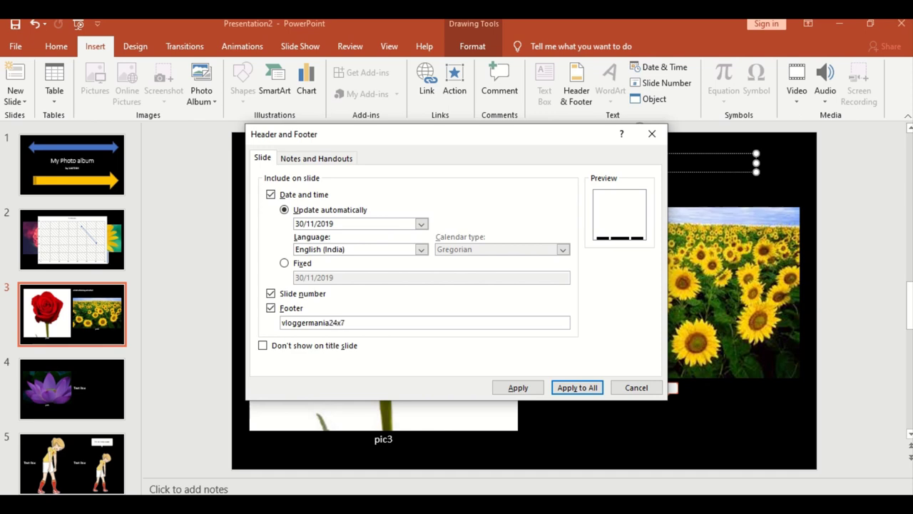
click(579, 388)
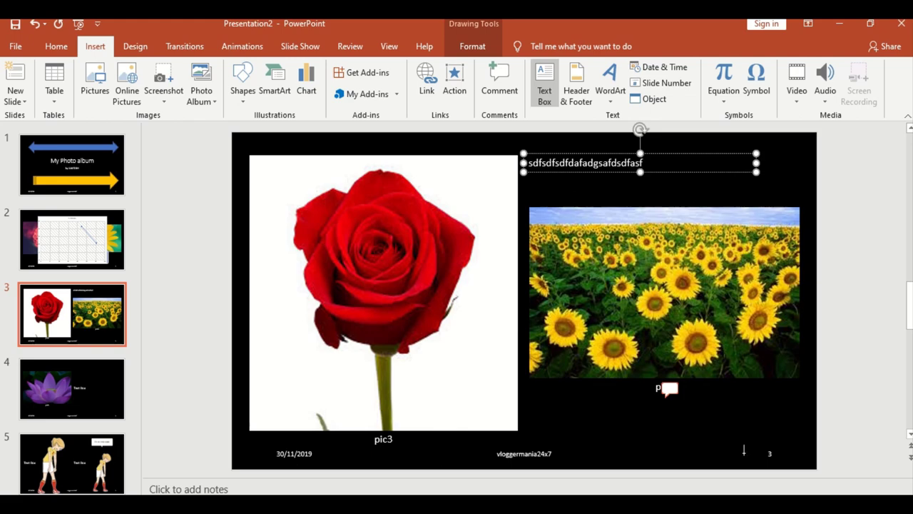
Step: Check the new footer on slides 5, 1 and 4, ending on slide 5
click(57, 404)
scroll(275, 428, down, 1)
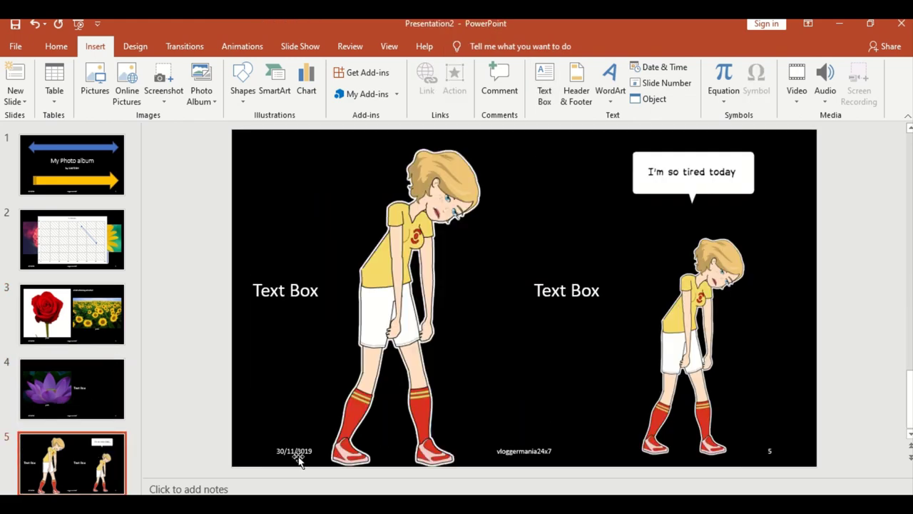
scroll(663, 383, up, 2)
scroll(663, 383, up, 1)
click(66, 191)
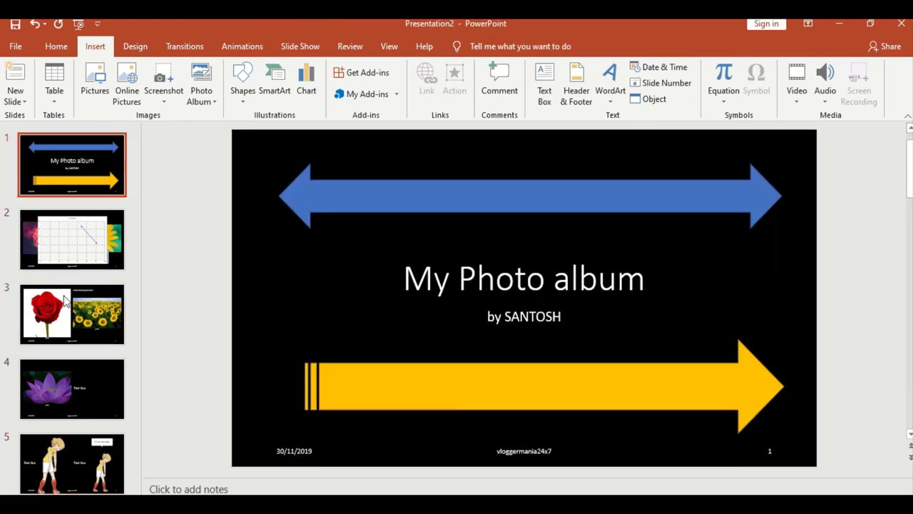
click(69, 378)
click(78, 446)
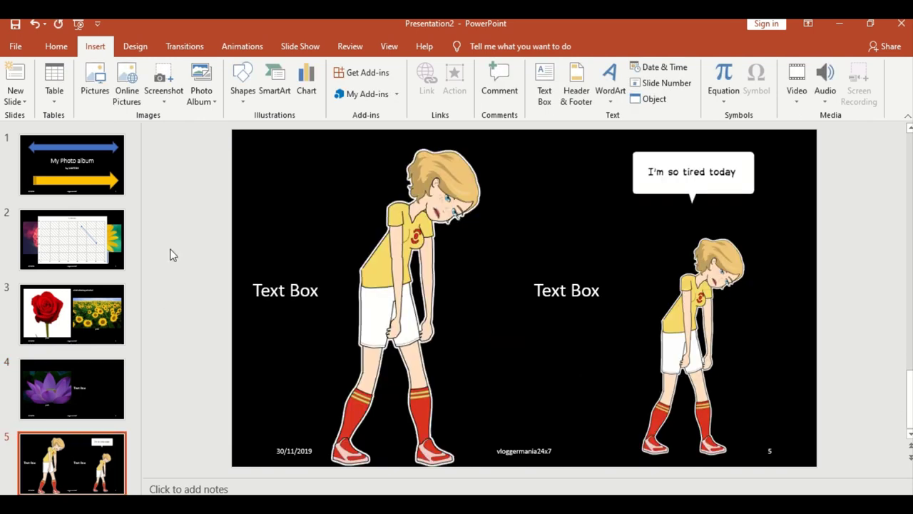
Step: Browse the Design and Transitions options, then bring up the WordArt styles gallery
click(138, 45)
click(180, 48)
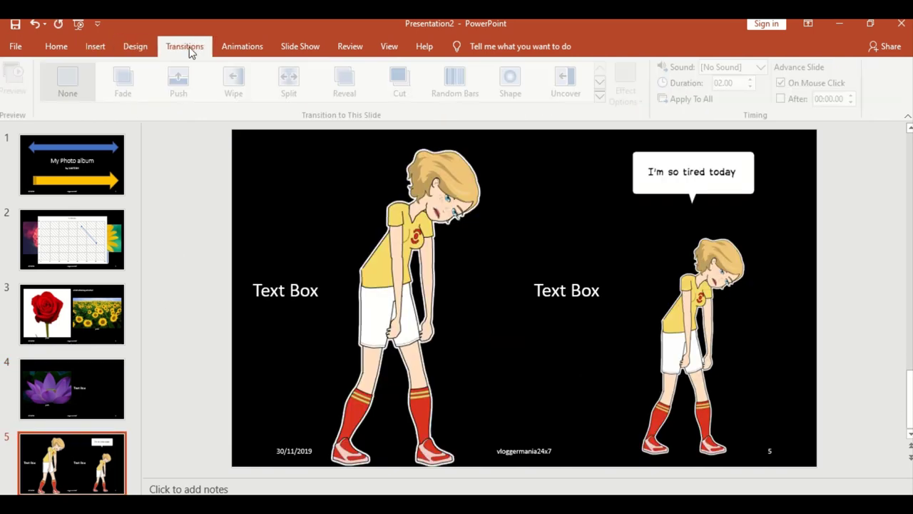
click(107, 47)
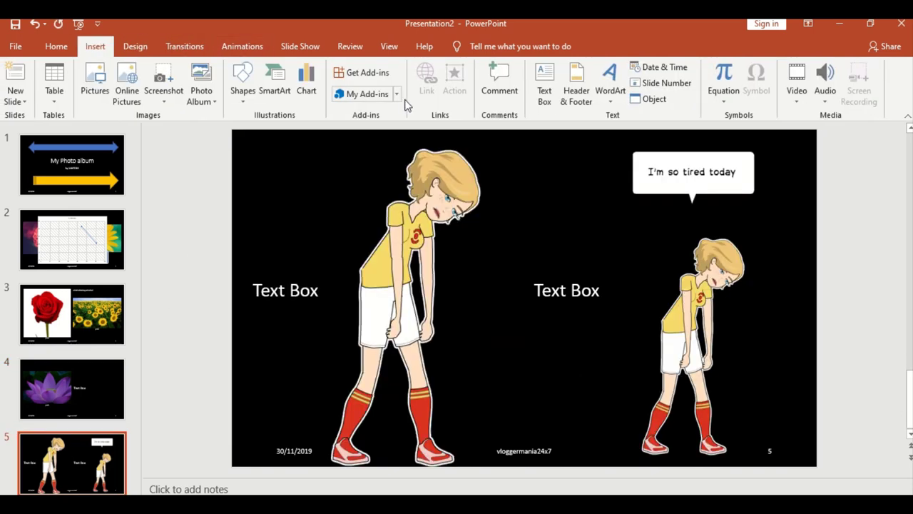
click(608, 104)
Step: Insert WordArt on slide 5 reading 'vlogger mania' with 'subscribe' on a second line
click(646, 176)
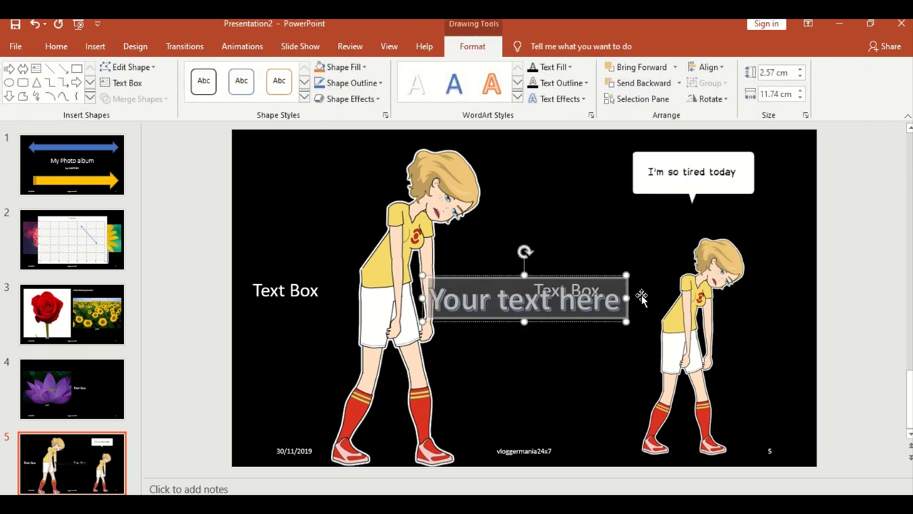
text(vlogger)
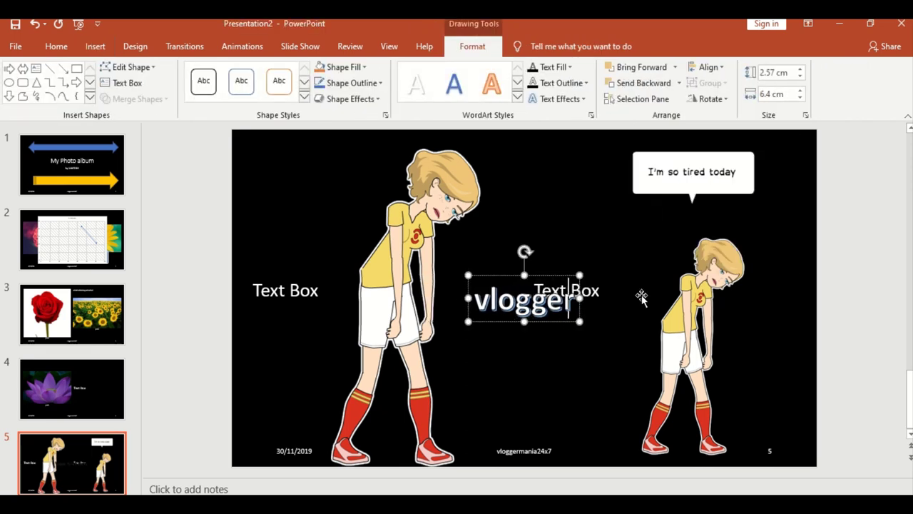
text( mania)
key(Return)
text(su)
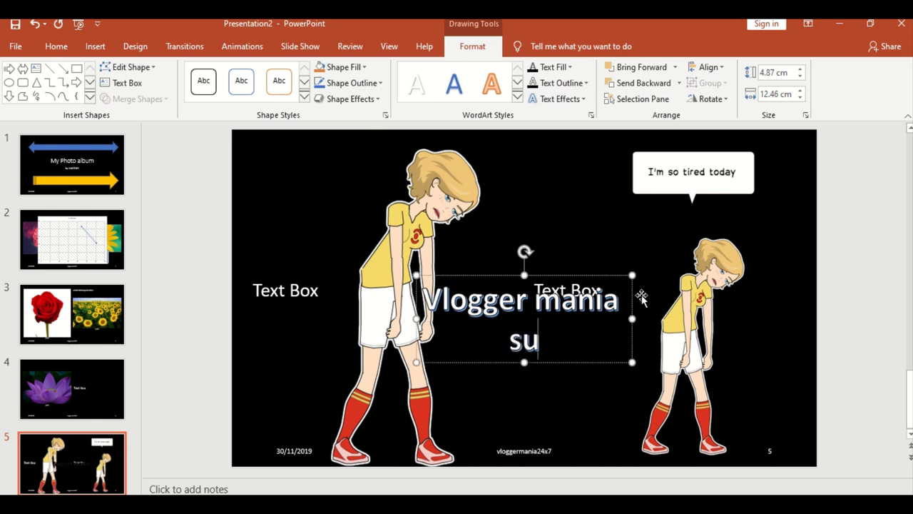
text(bsci)
key(BackSpace)
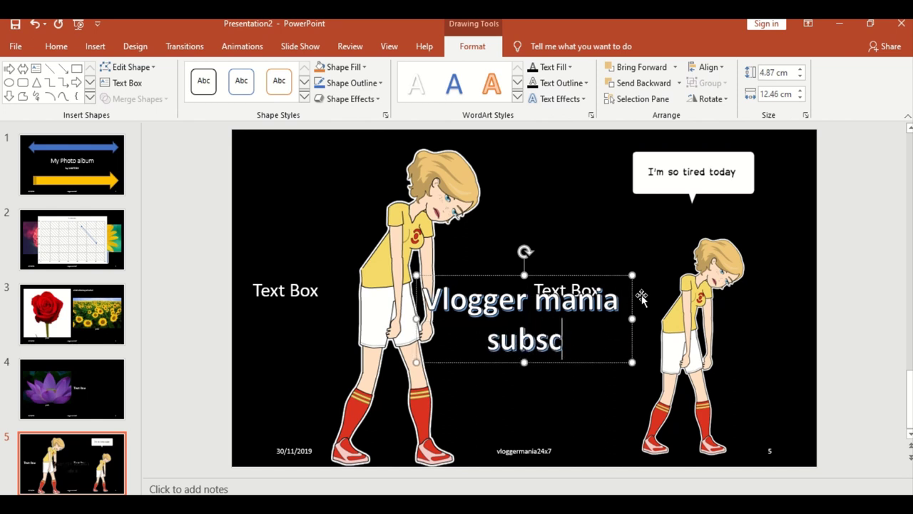
text(i)
key(BackSpace)
text(rib)
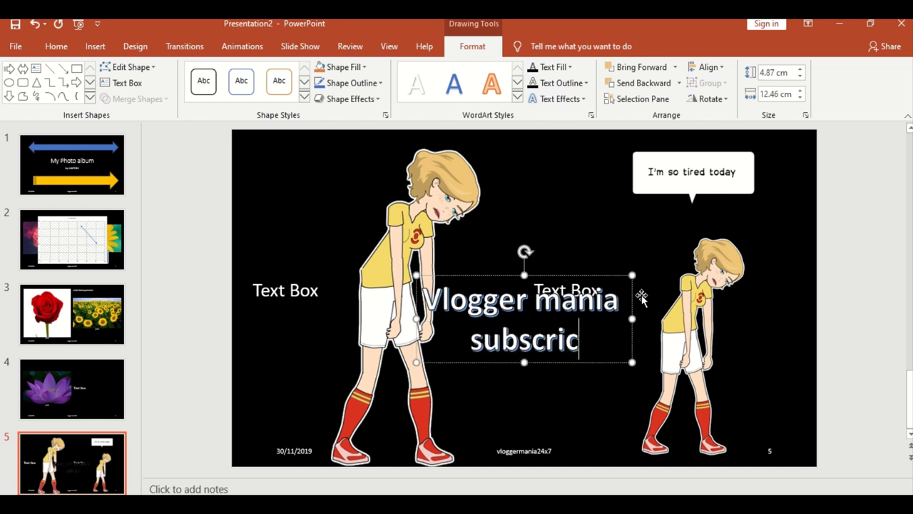
text(e)
click(589, 274)
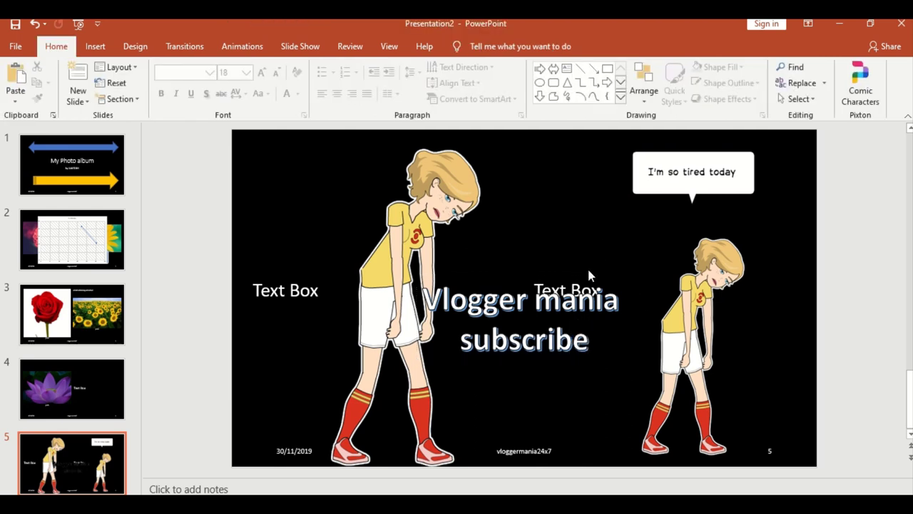
Step: Add the header 'this is the heading' to all notes and handouts pages
click(94, 46)
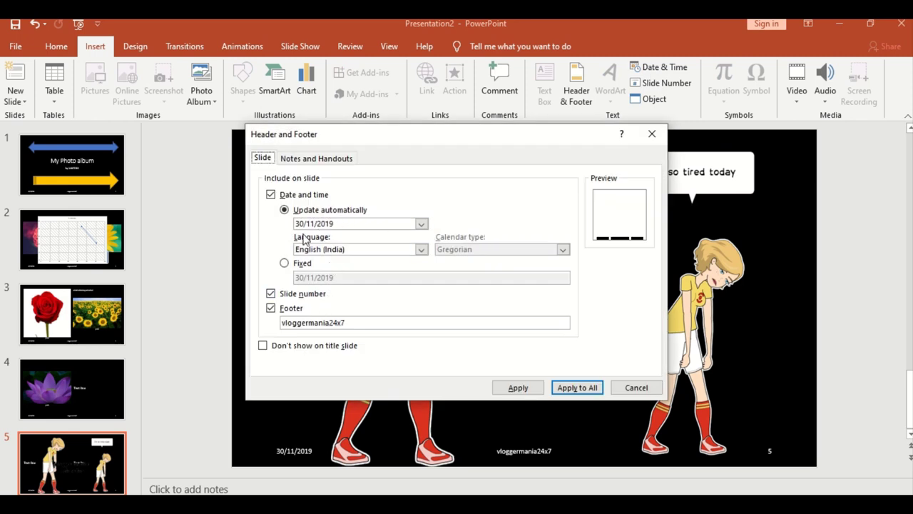
click(304, 160)
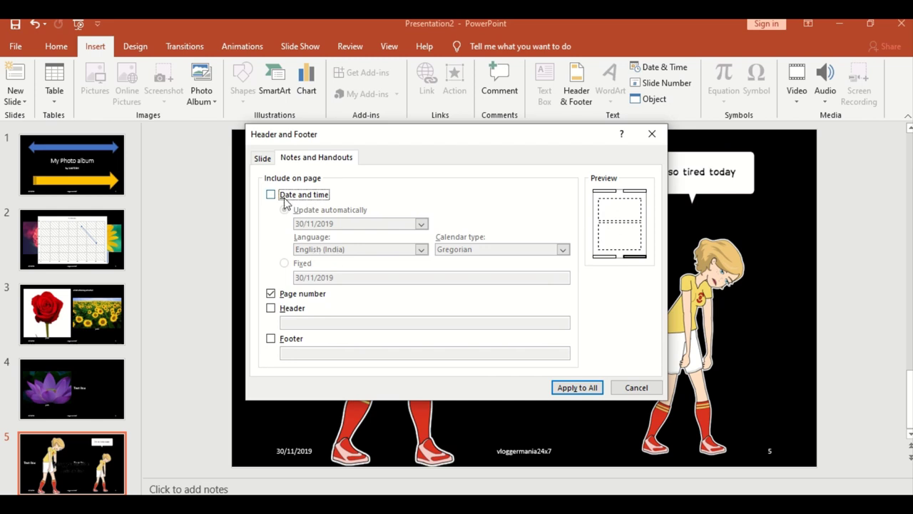
click(295, 314)
click(303, 322)
text(this is the heading)
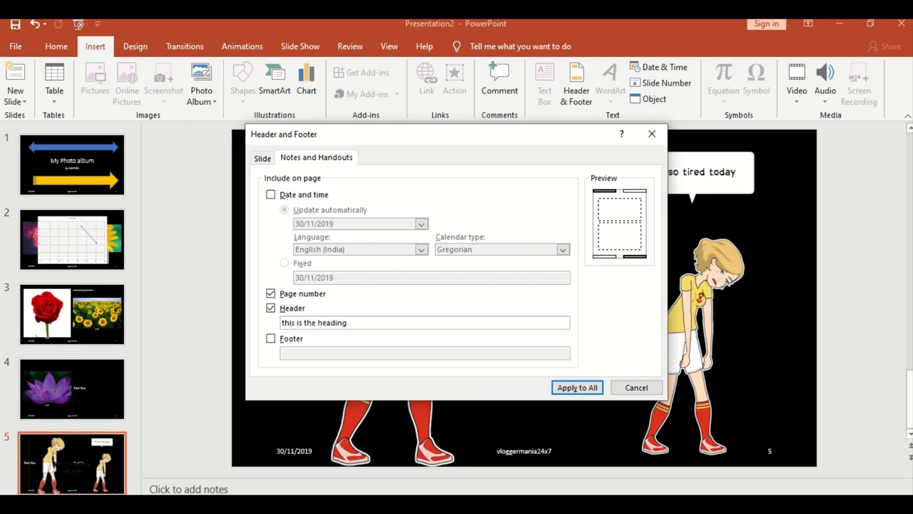
click(575, 388)
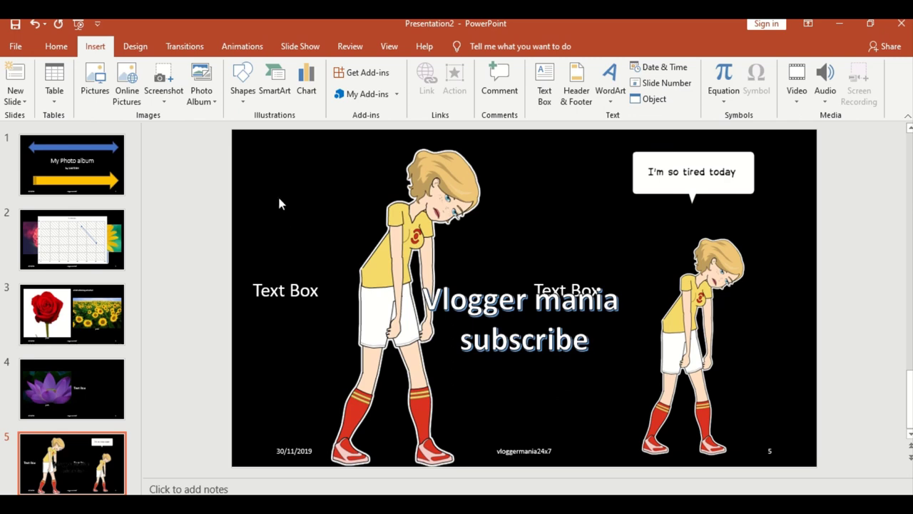
Step: Browse the slide thumbnails back to slide 2 with its chart
click(72, 239)
click(70, 422)
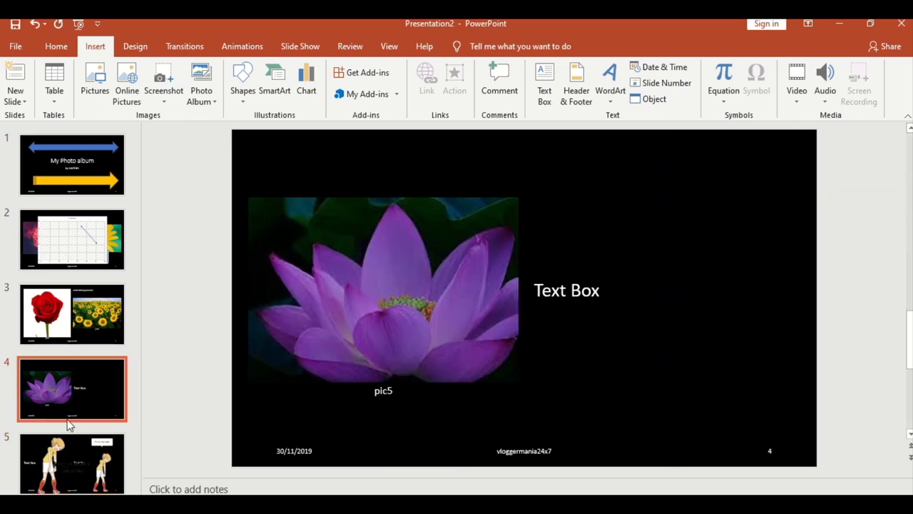
click(71, 313)
click(75, 217)
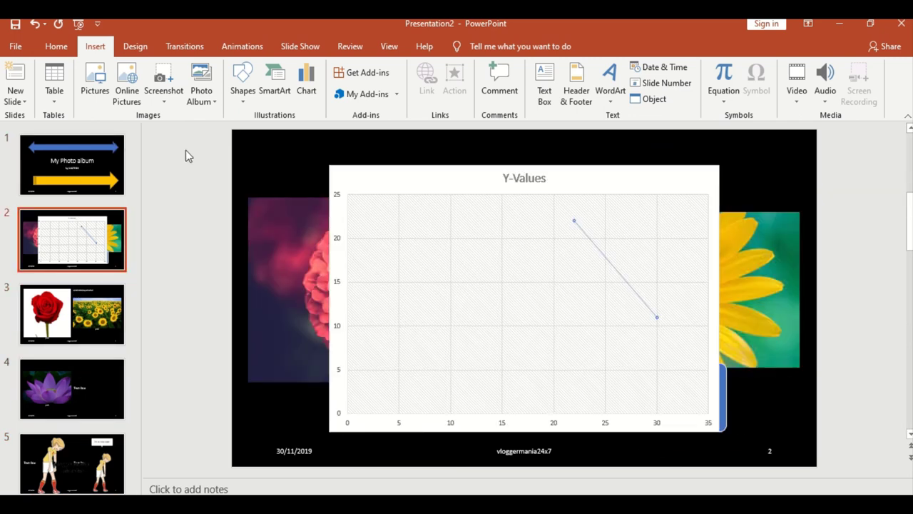
right_click(185, 150)
click(189, 340)
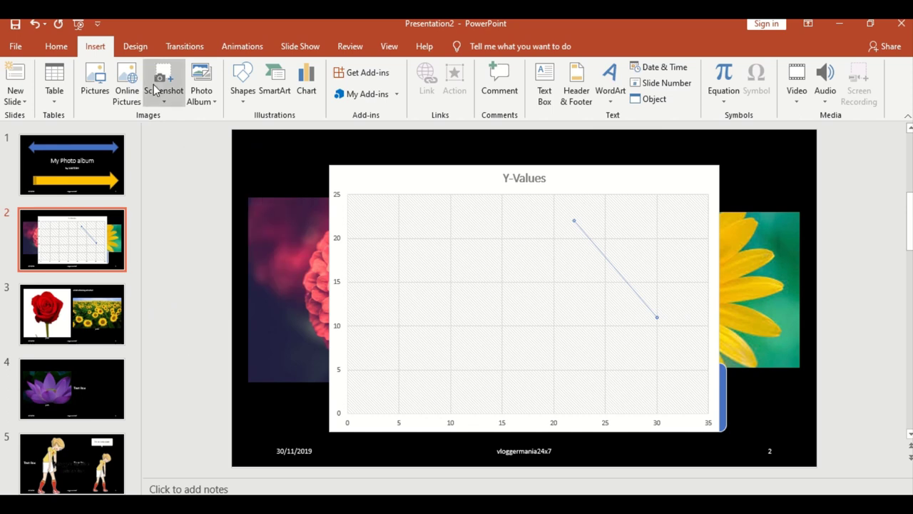
click(384, 50)
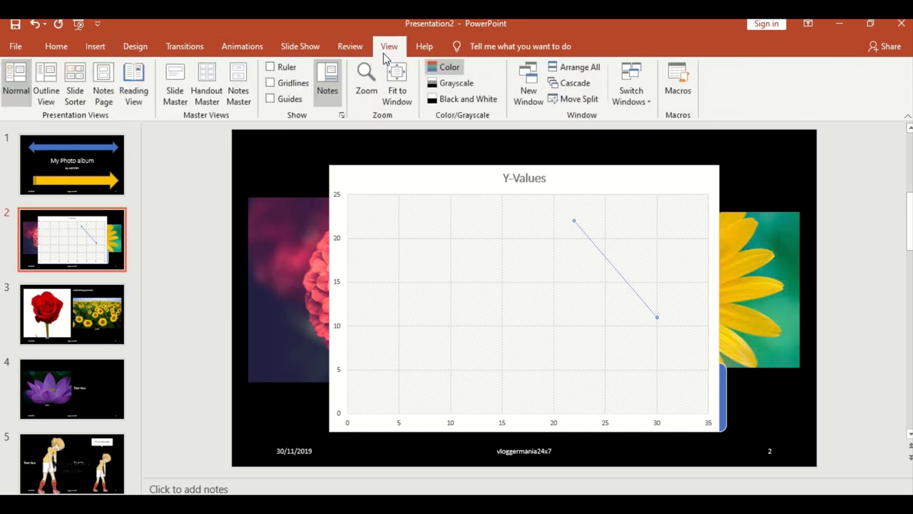
click(102, 84)
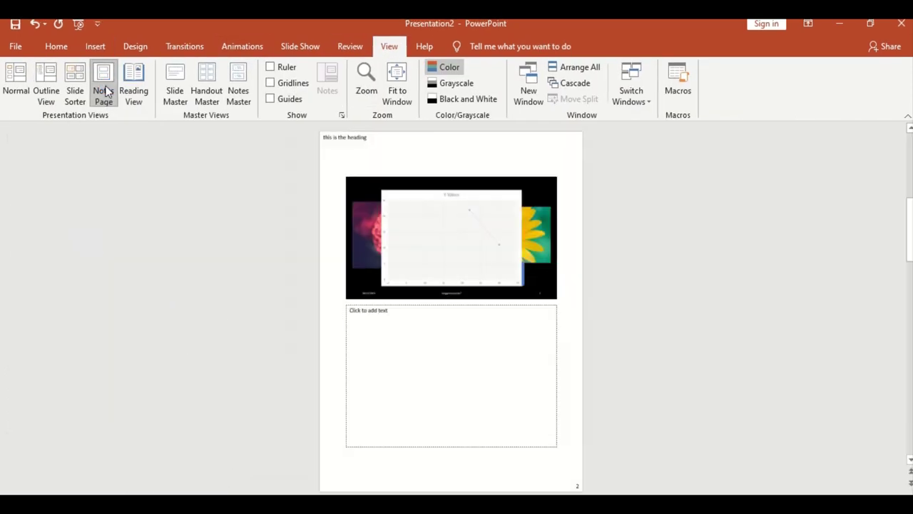
click(360, 138)
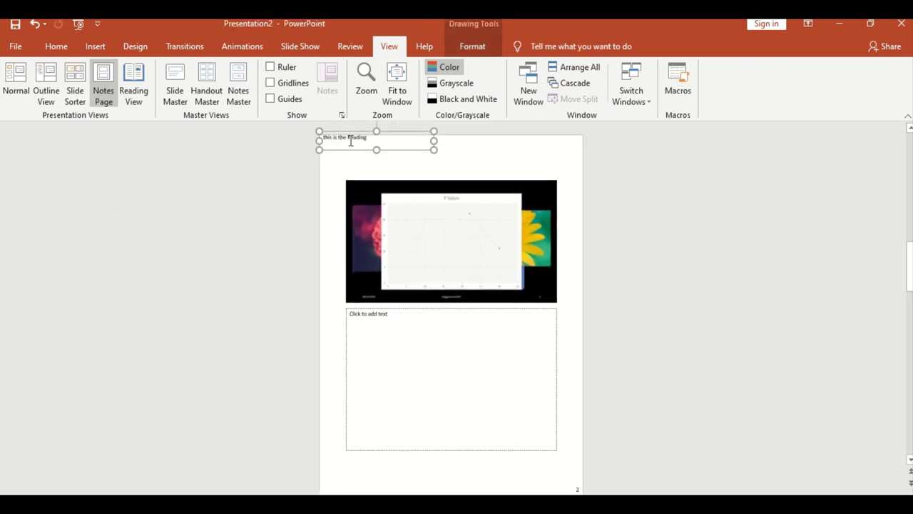
click(96, 46)
click(264, 191)
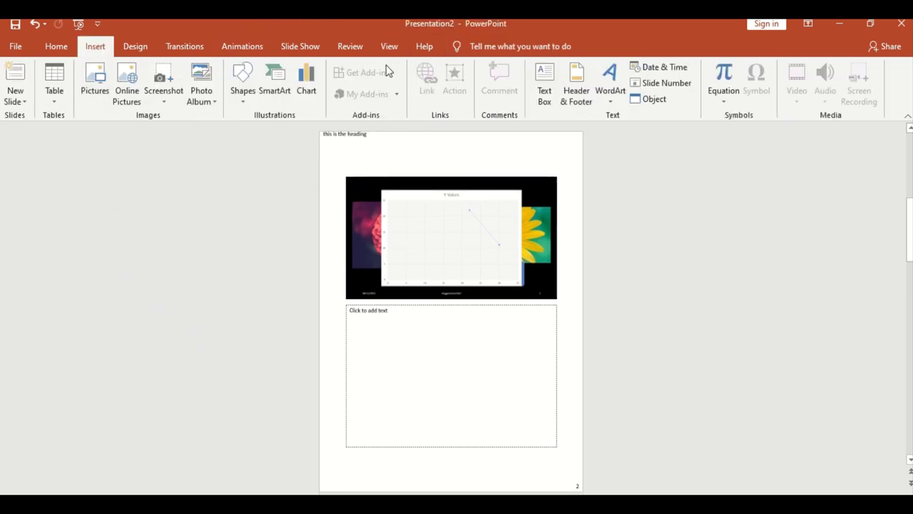
click(388, 45)
click(17, 86)
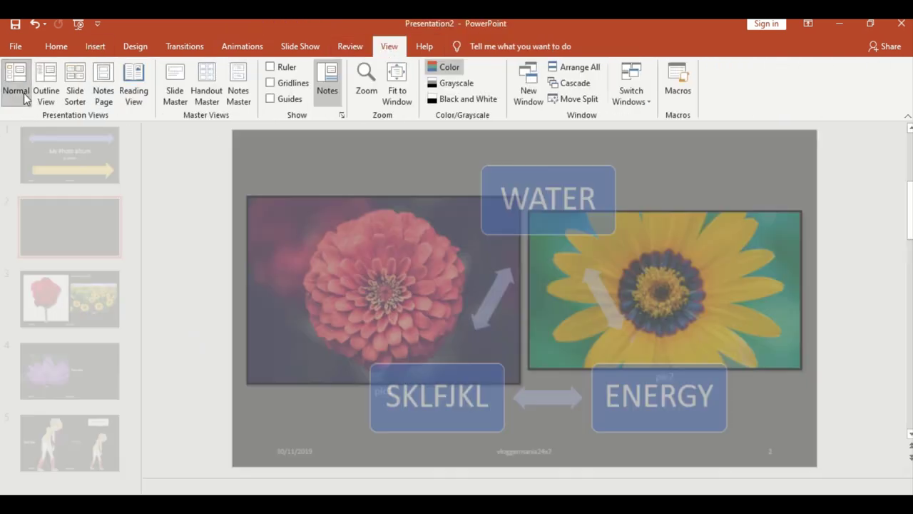
click(135, 46)
Step: Embed an Excel chart object on slide 2 and review its Food, Gas and Motel data sheet
click(94, 47)
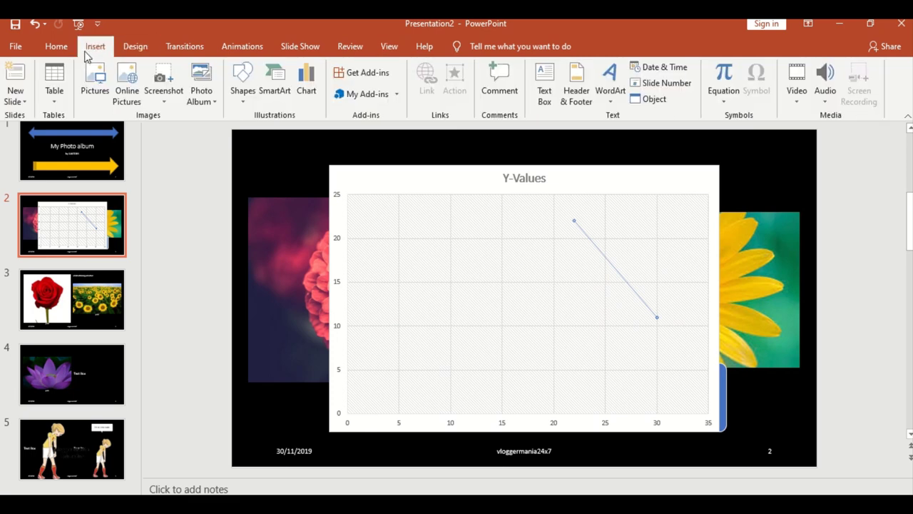
click(662, 98)
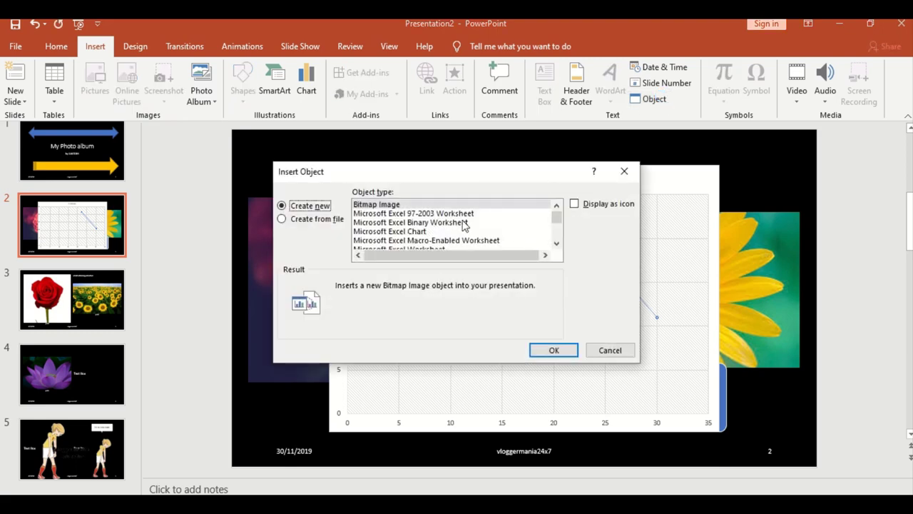
click(411, 233)
click(549, 350)
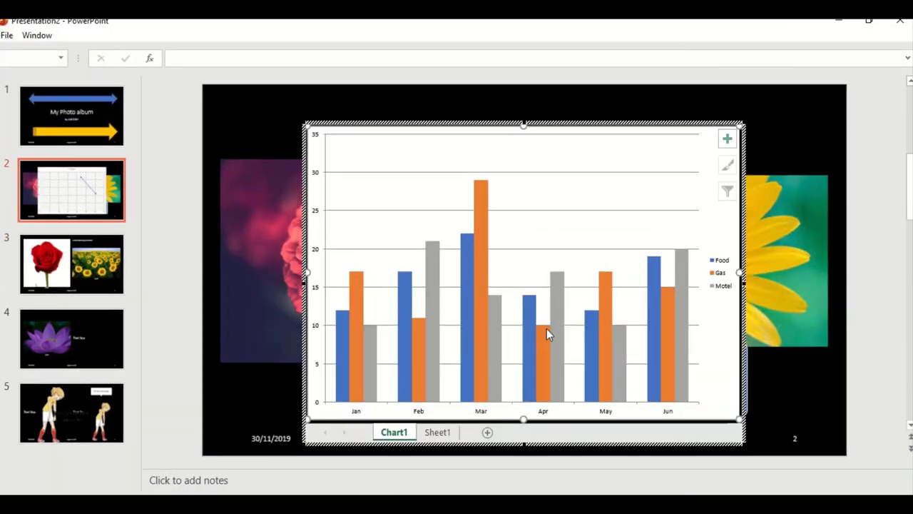
click(432, 335)
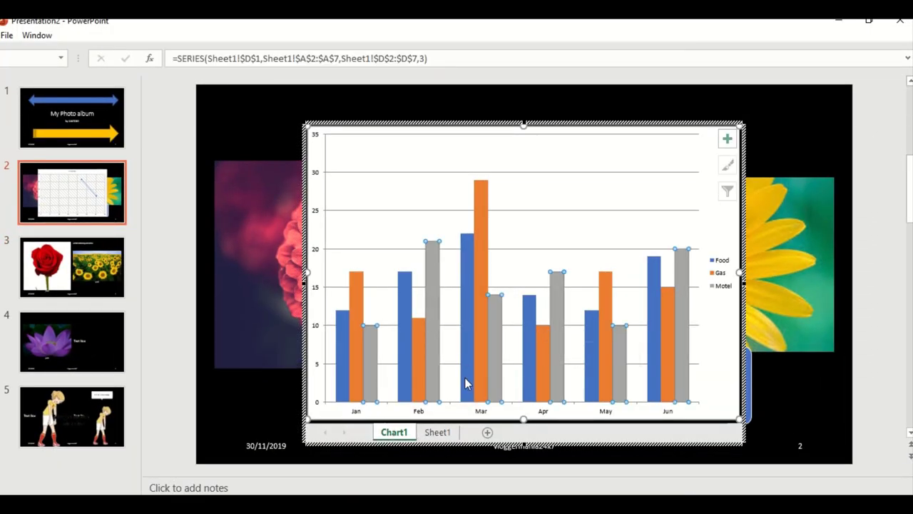
click(443, 433)
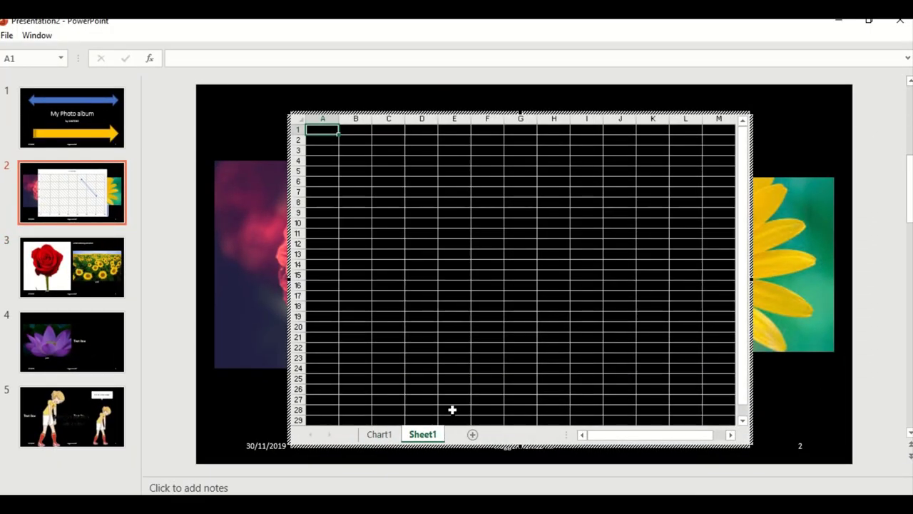
click(397, 434)
click(239, 319)
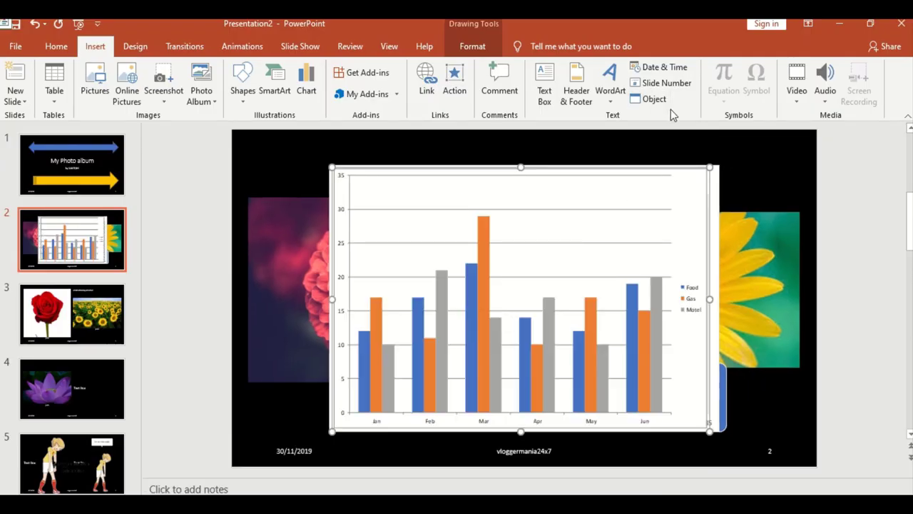
Step: Move the column chart aside and drag the hidden equation to slide 2's top-right corner
click(807, 167)
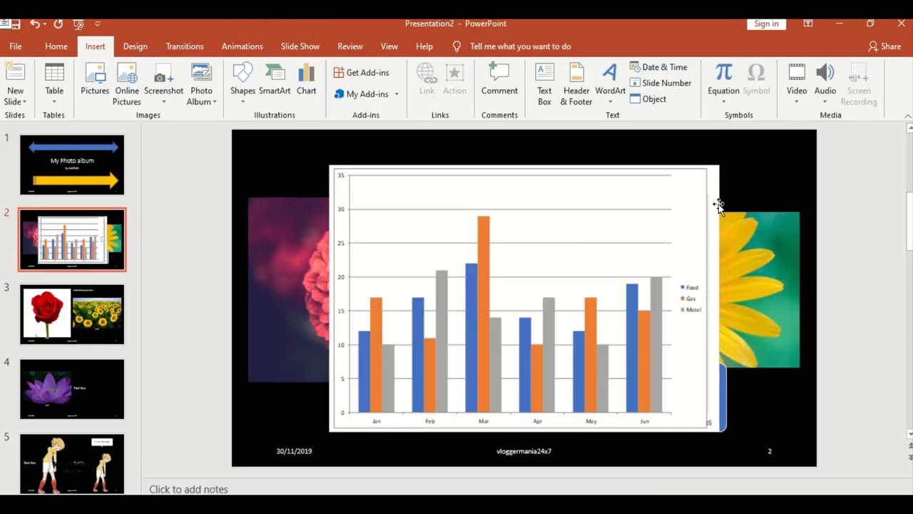
click(726, 101)
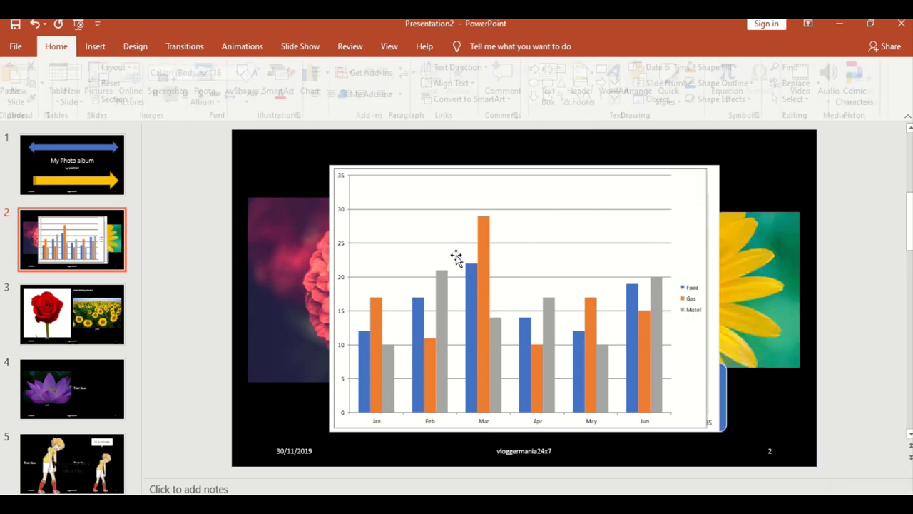
mouse_move(501, 278)
mouse_down()
mouse_move(605, 322)
mouse_move(545, 406)
mouse_up()
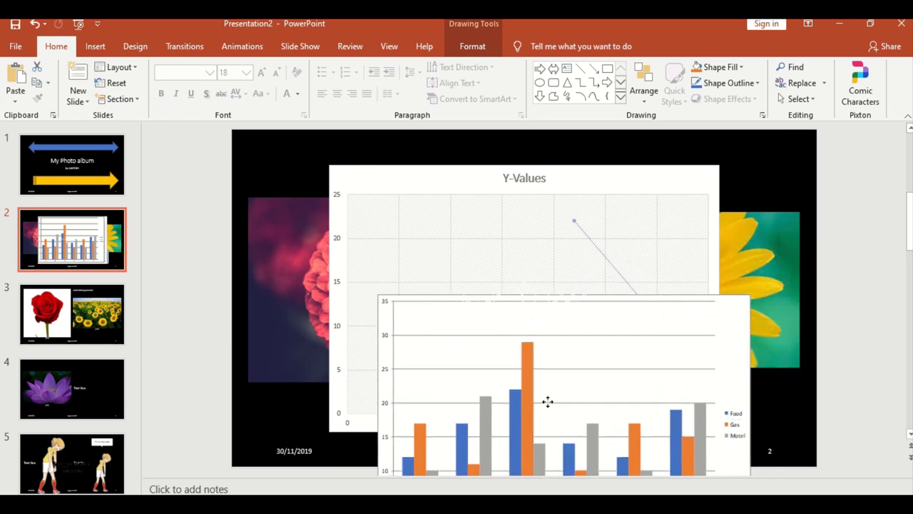
click(534, 287)
drag(533, 280, 740, 133)
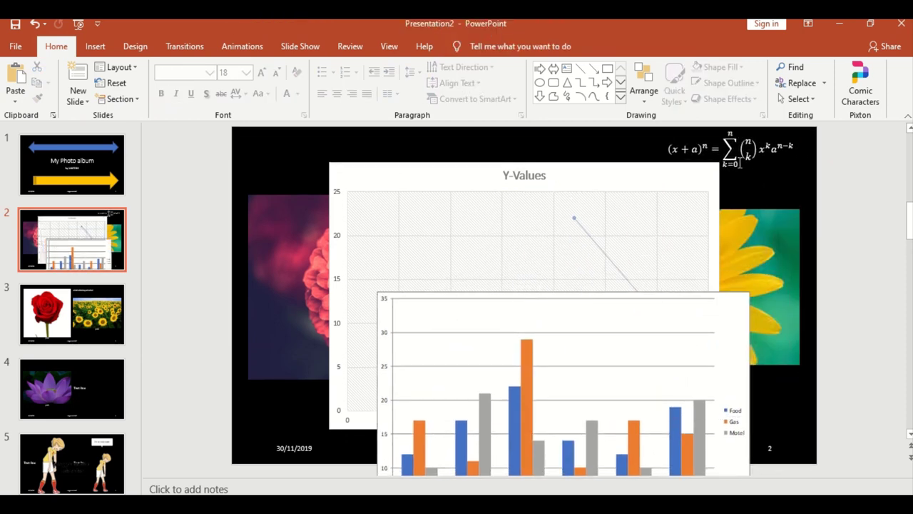
Step: Insert the Binomial Theorem equation on slide 4 and place it at the upper right
click(68, 385)
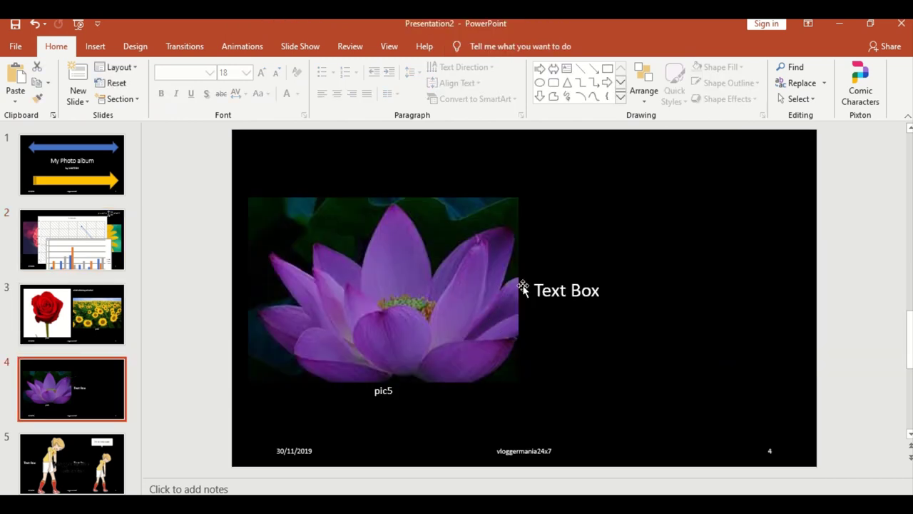
click(95, 46)
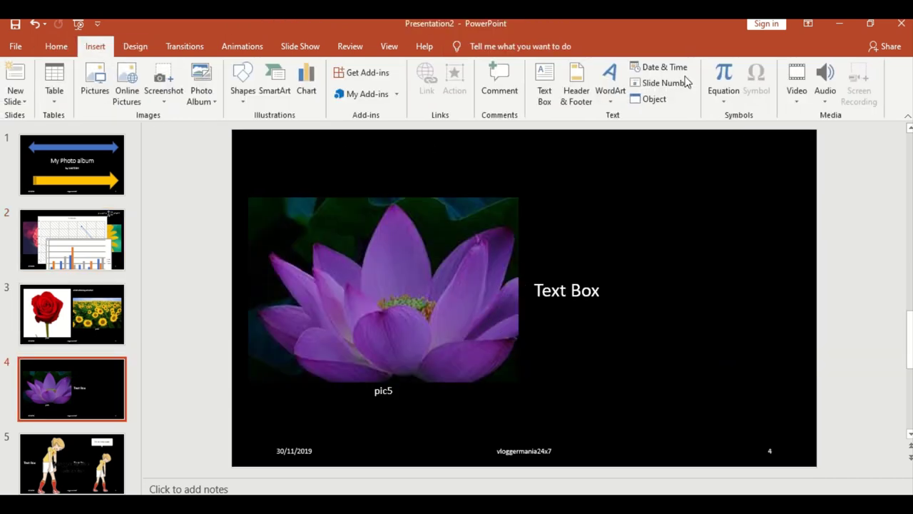
click(724, 100)
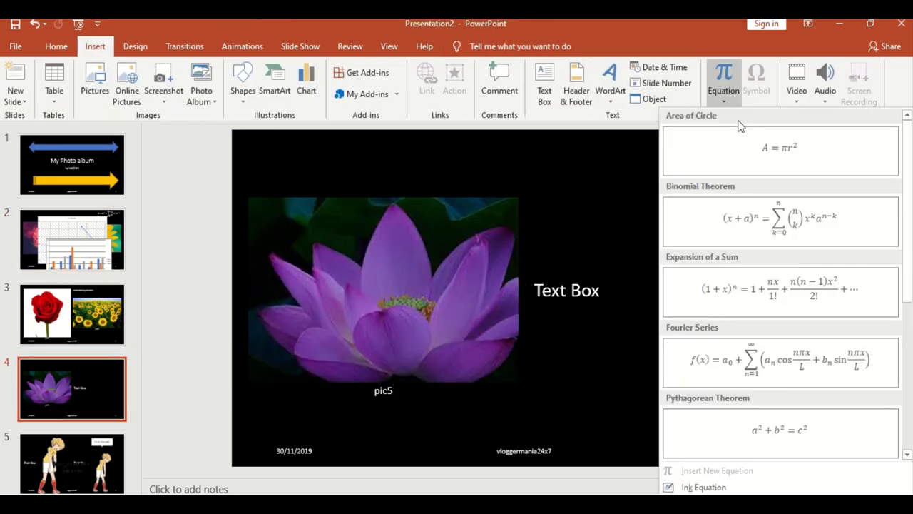
click(774, 223)
drag(554, 279, 652, 171)
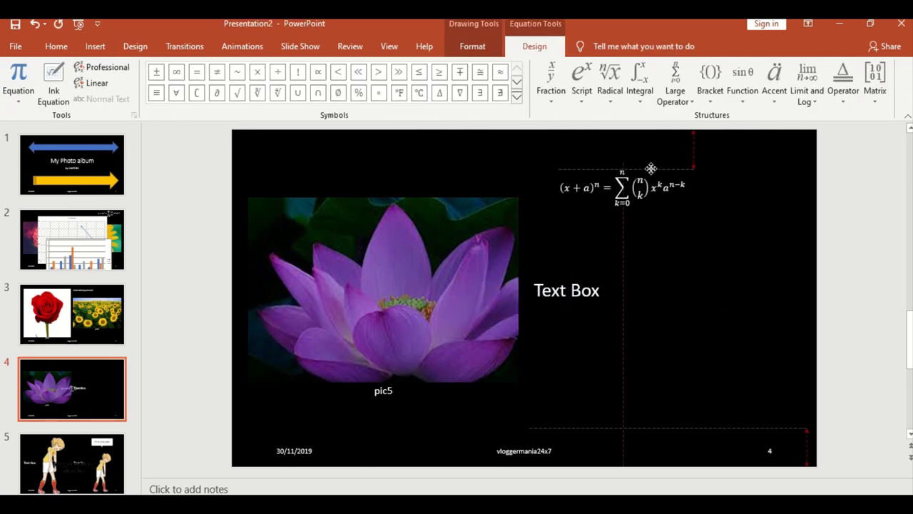
Step: Add an empty bracket at the equation's start and shift the equation further right
click(711, 79)
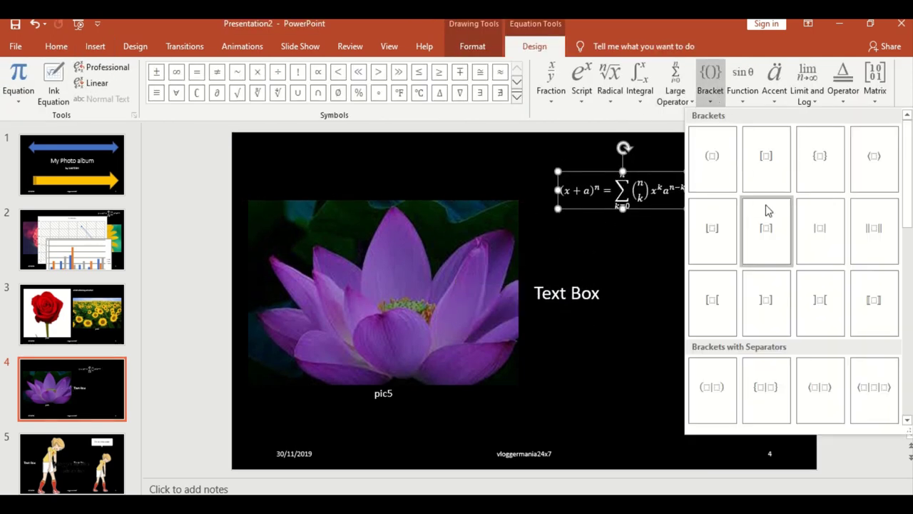
click(765, 207)
drag(680, 212, 744, 219)
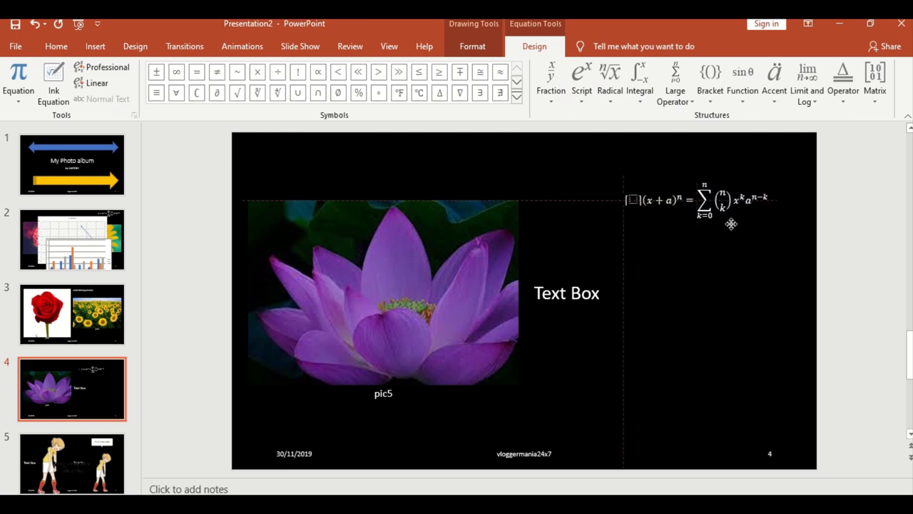
click(724, 256)
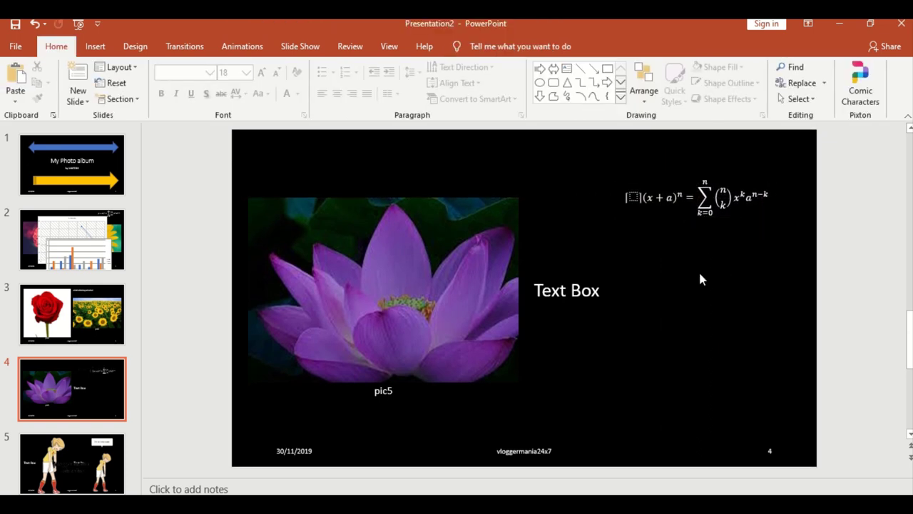
click(95, 46)
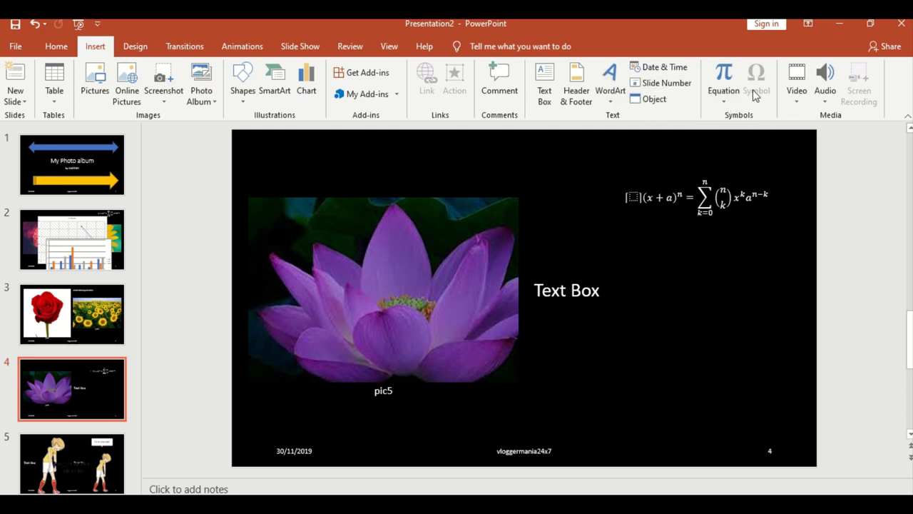
Step: Insert three ® symbols after (x+a)^n in the slide 4 equation
click(705, 207)
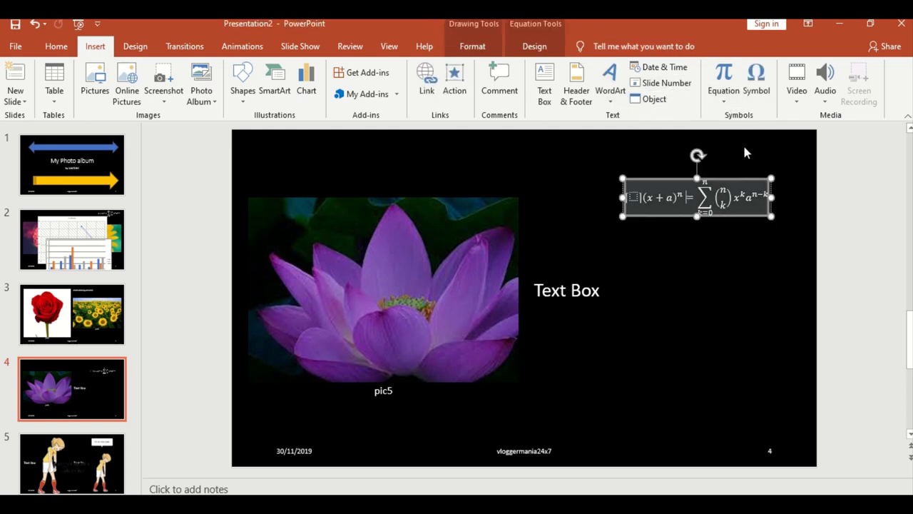
click(753, 94)
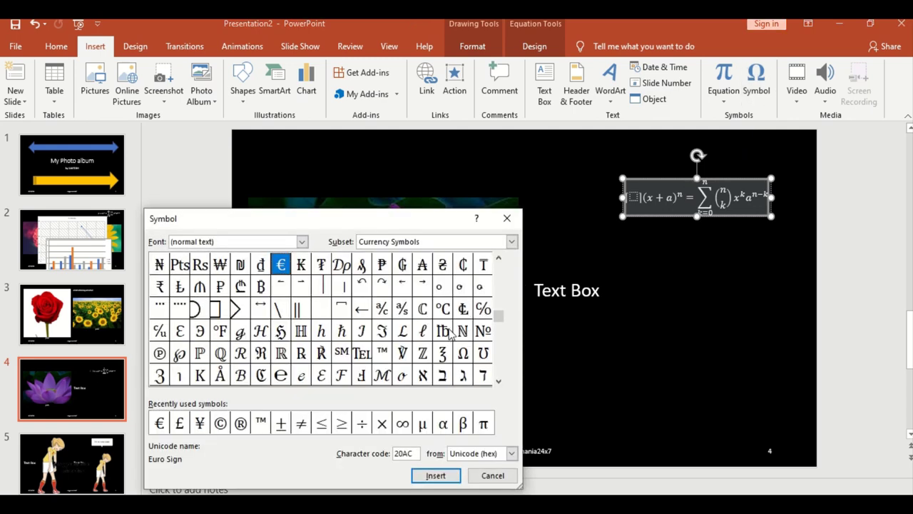
click(443, 353)
click(240, 423)
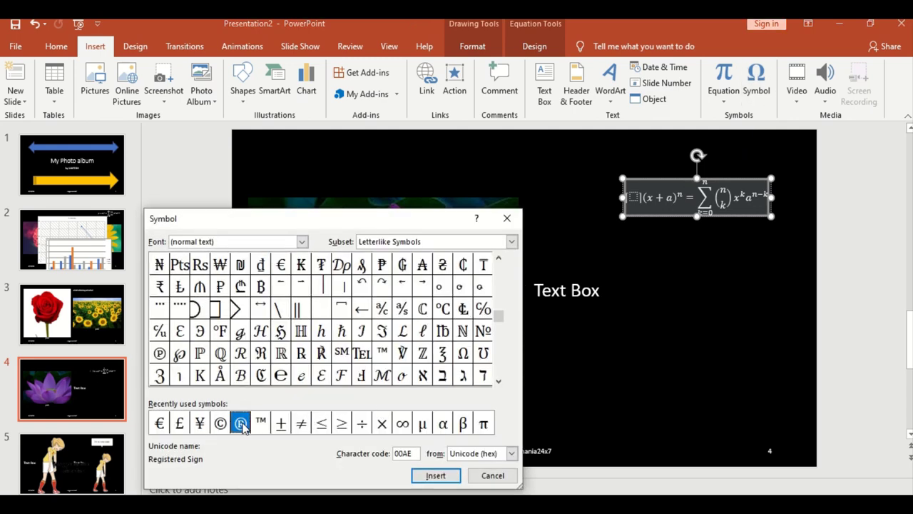
click(451, 478)
click(442, 477)
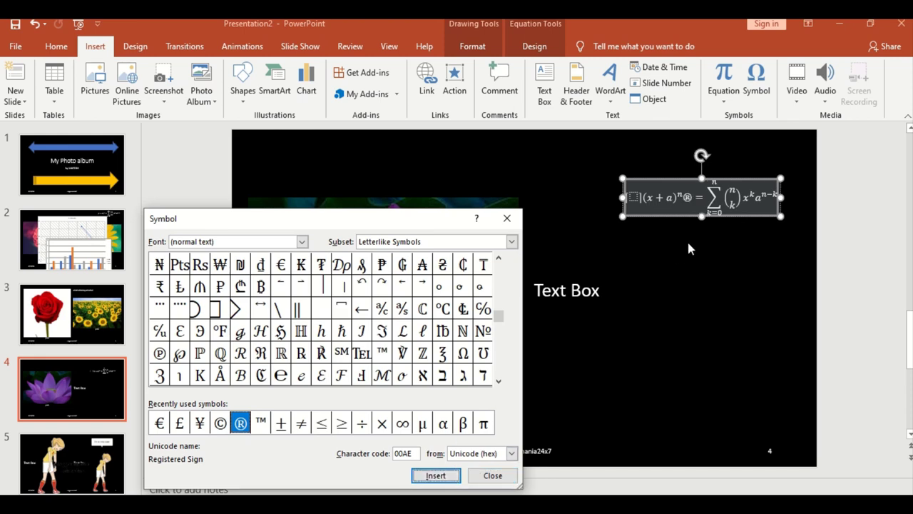
click(690, 202)
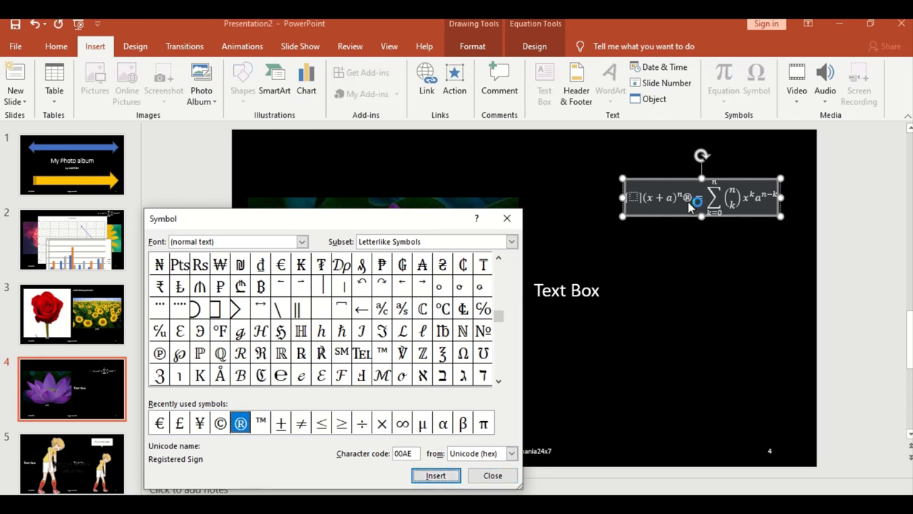
key(Return)
key(Return)
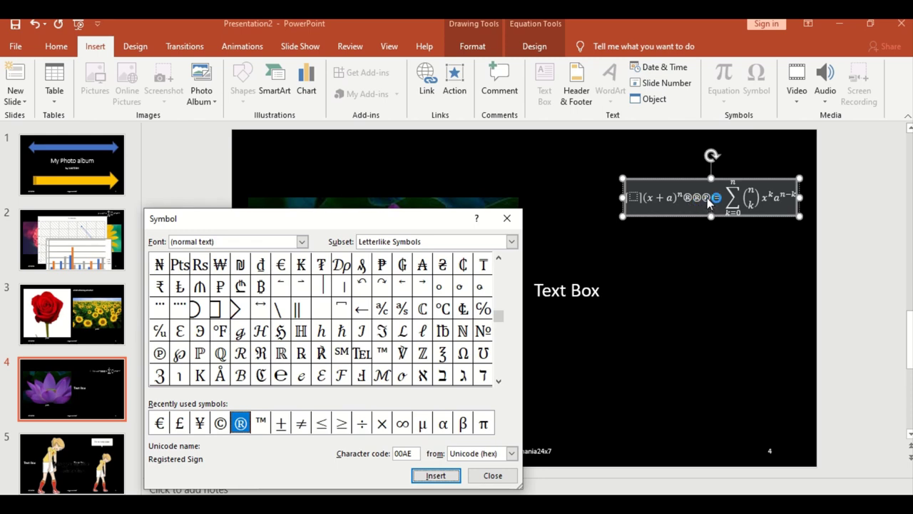
click(493, 477)
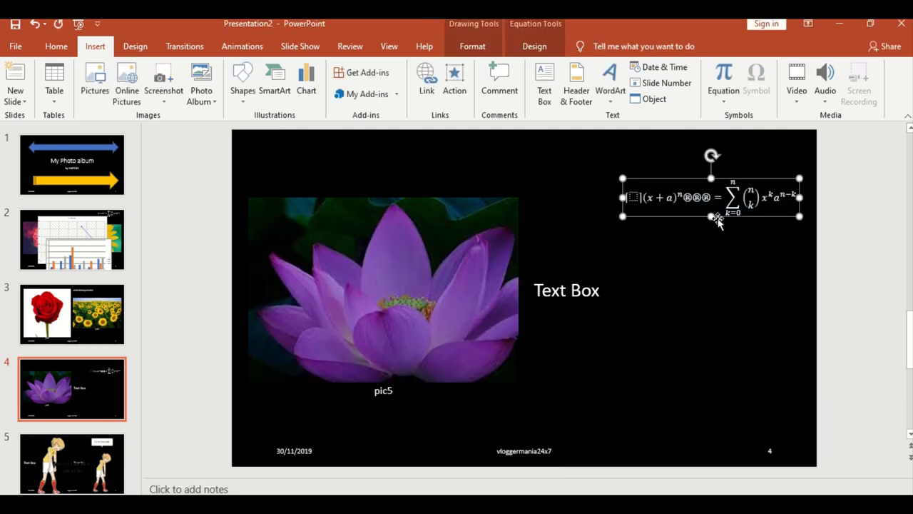
Step: Move the equation above the lotus picture and start inserting an online video
drag(674, 217, 471, 211)
click(798, 102)
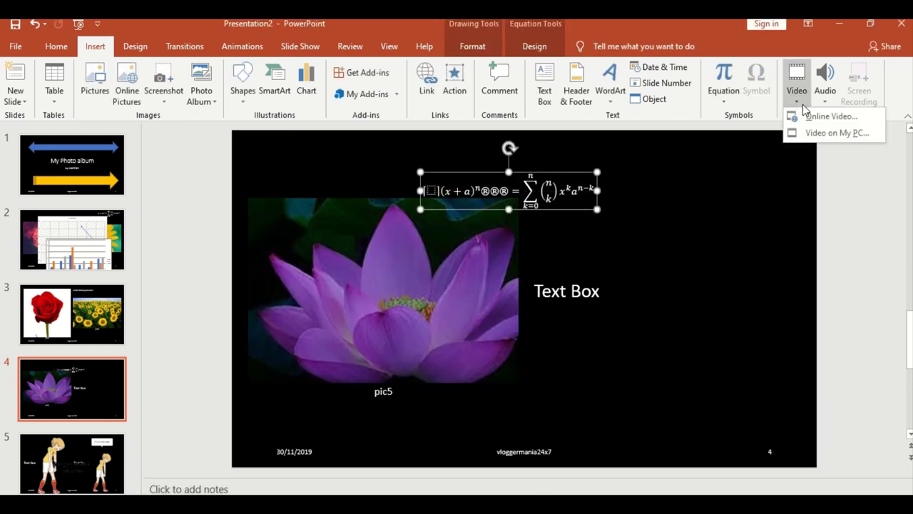
click(828, 118)
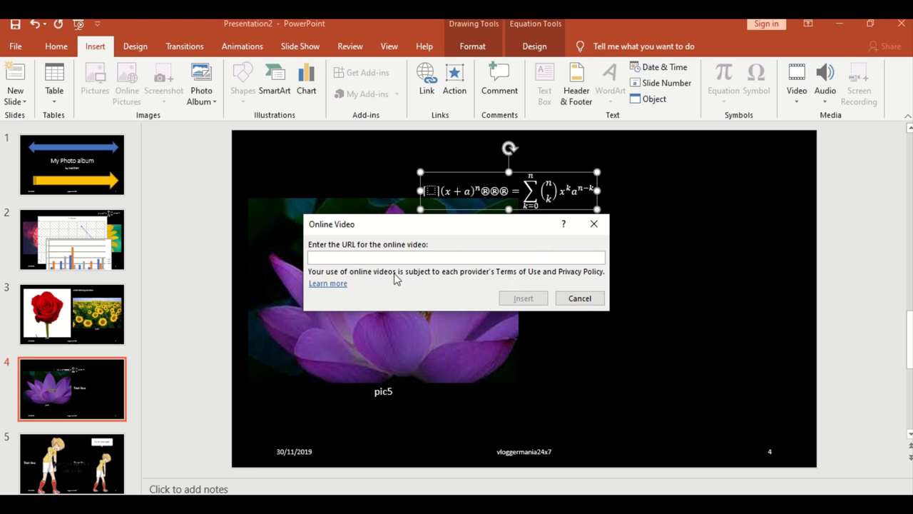